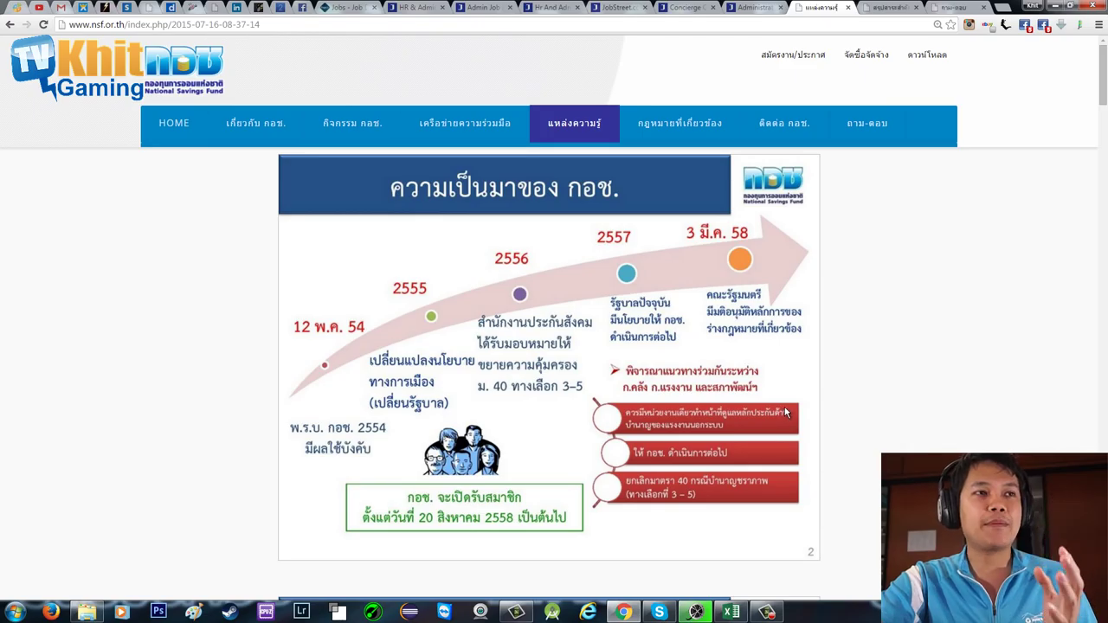
- Find the slide on paying money into the fund, with the government contribution rates by member age
scroll(784, 406, down, 20)
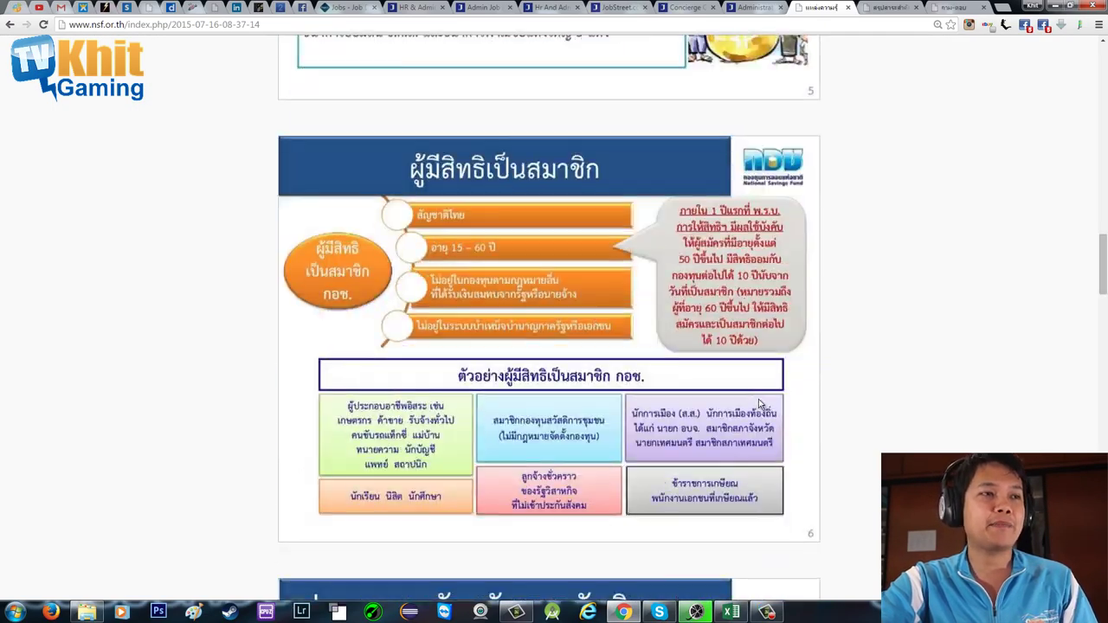
scroll(760, 404, down, 10)
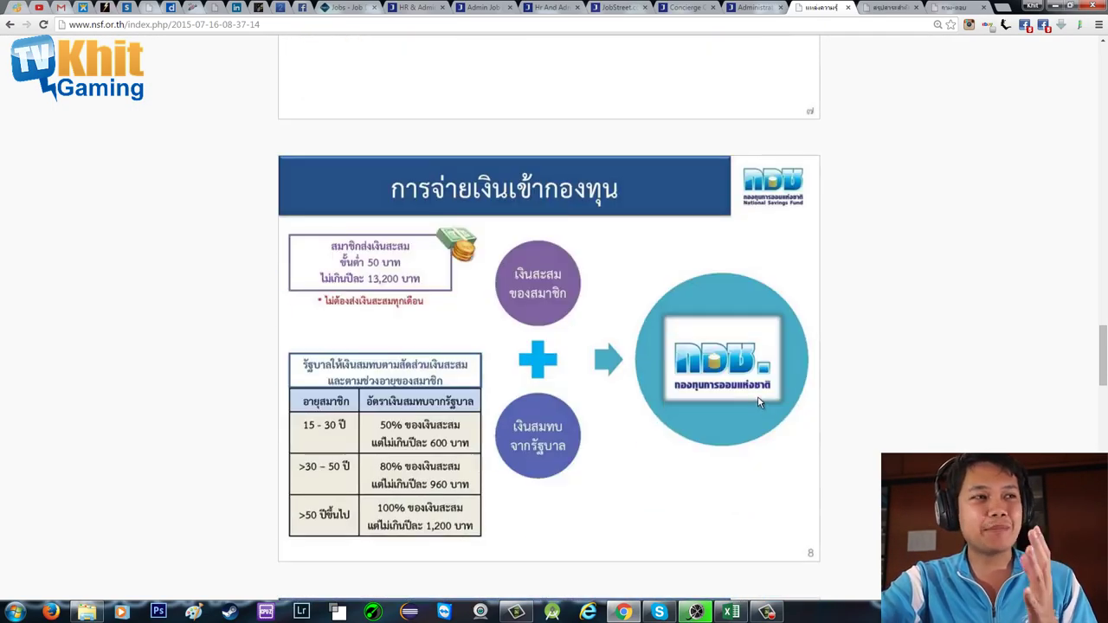
scroll(759, 401, down, 1)
scroll(729, 459, up, 1)
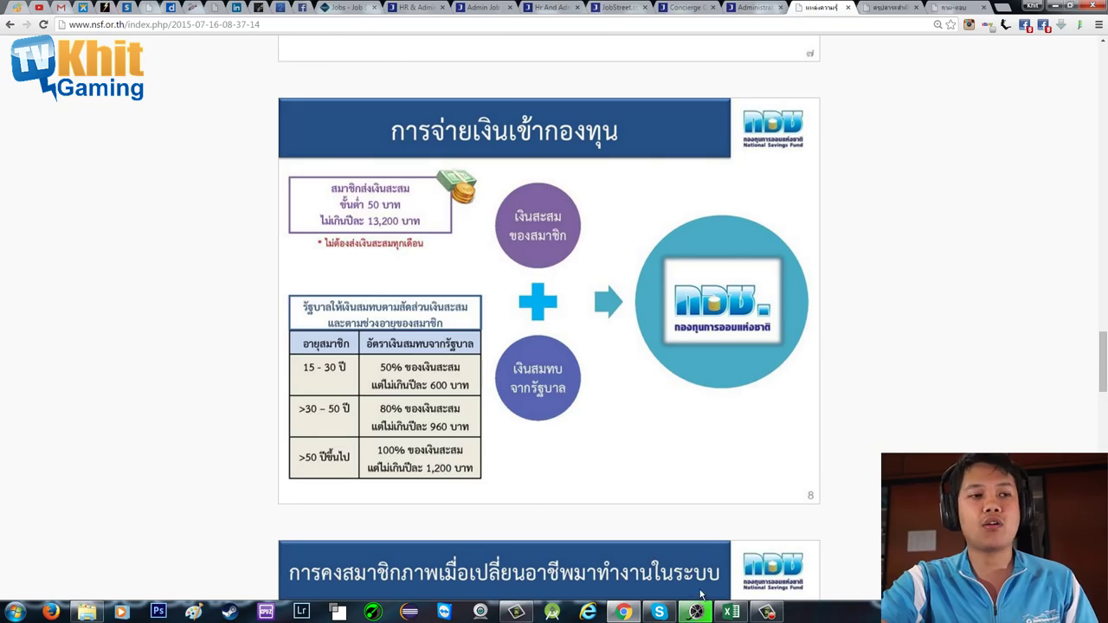
- Switch to the blank Excel workbook and reduce its window so it floats over the browser page
click(731, 612)
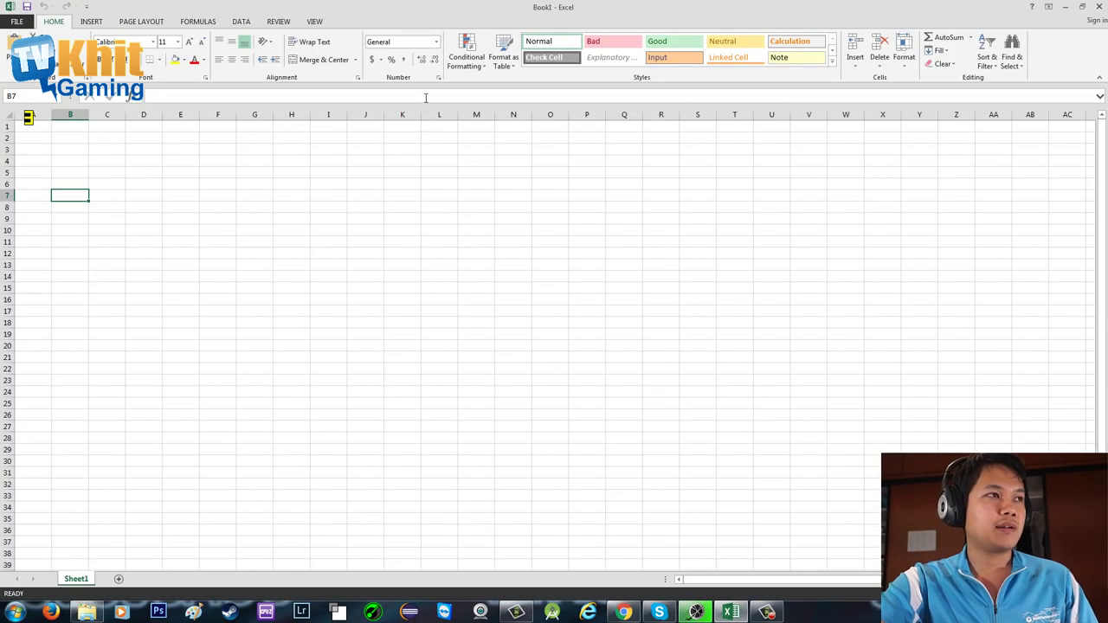
drag(566, 10, 618, 38)
drag(558, 275, 541, 578)
click(266, 192)
click(275, 180)
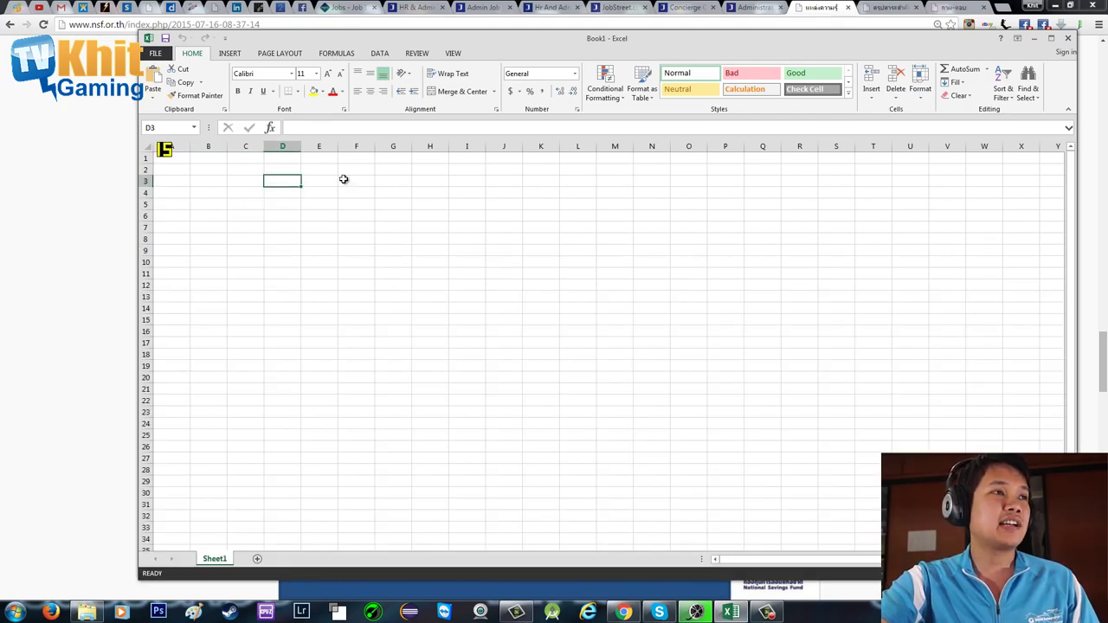
click(343, 178)
click(319, 168)
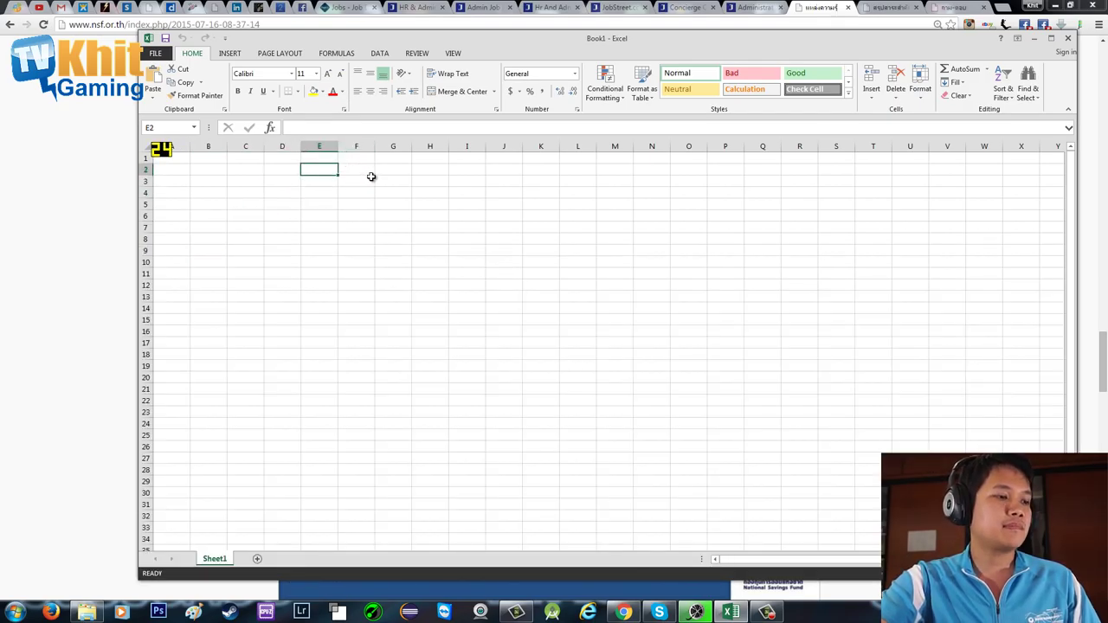
- Enter the age range 15-30 in I2 and its contribution cap 600 in J2
click(433, 167)
click(466, 173)
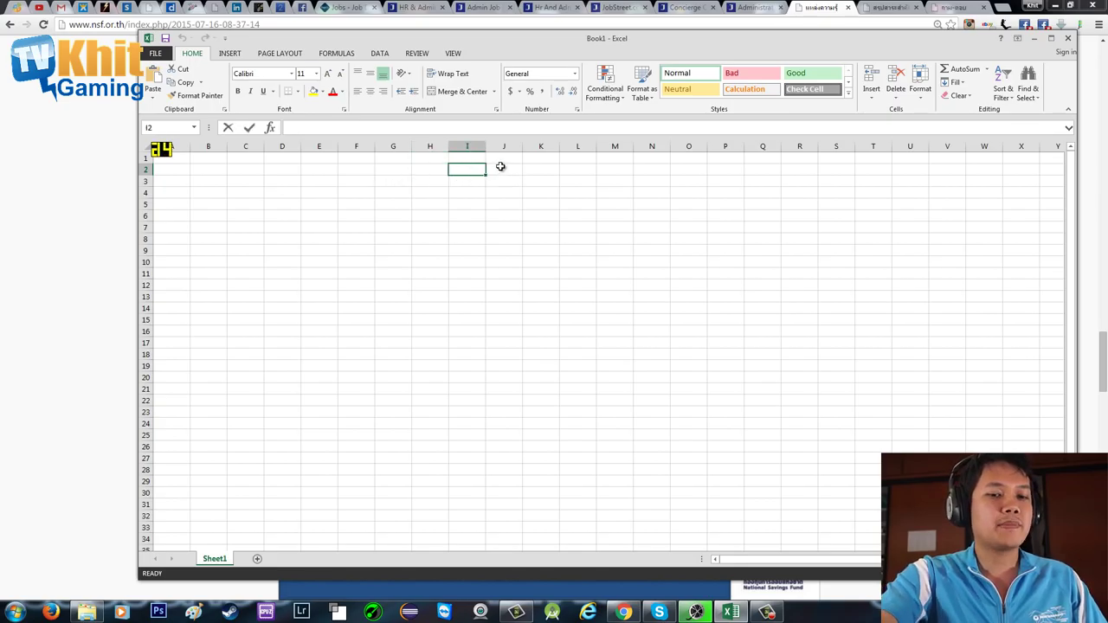
text(15-30)
click(500, 166)
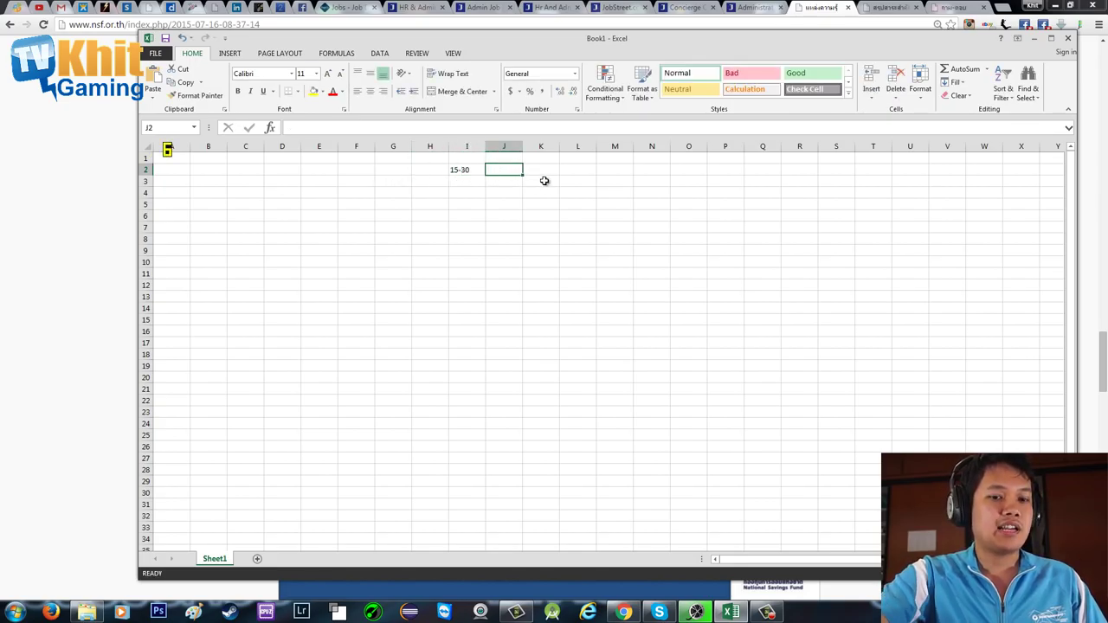
text(600)
click(513, 224)
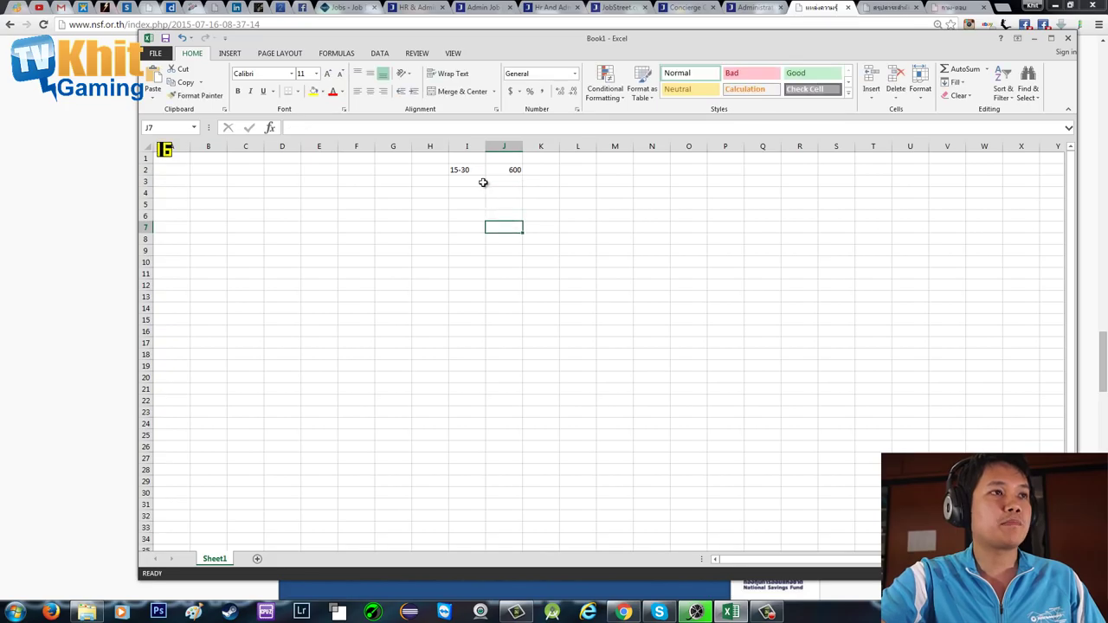
- Uncover the slide's rate table beside the workbook, and enter 30-50 in I3 and 960 in J3
click(467, 180)
drag(652, 41, 986, 209)
drag(1011, 249, 928, 78)
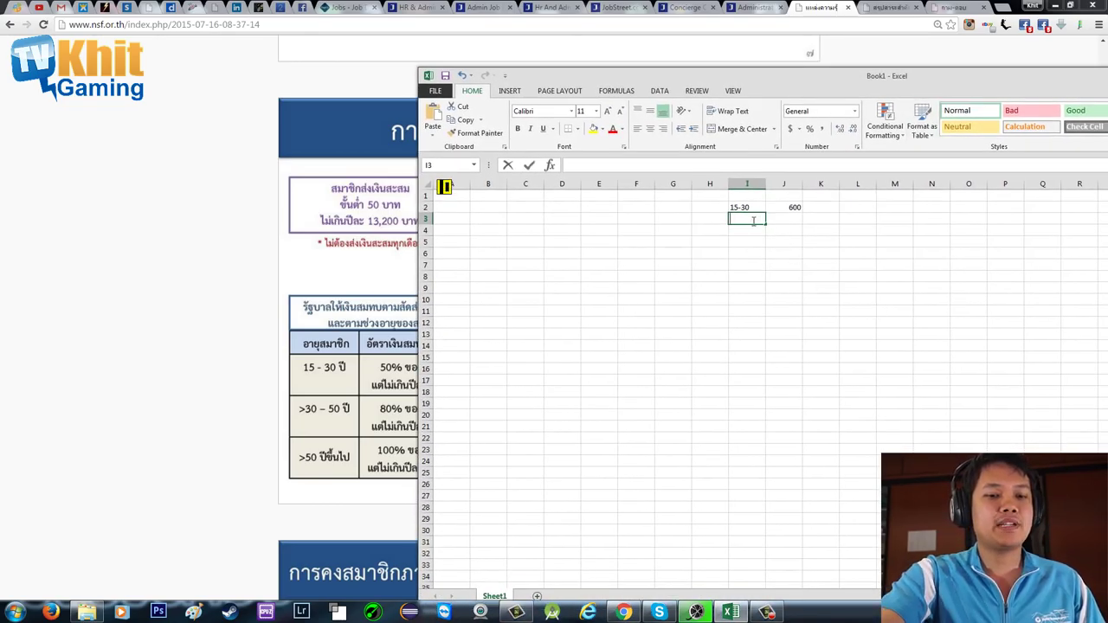
text(30-)
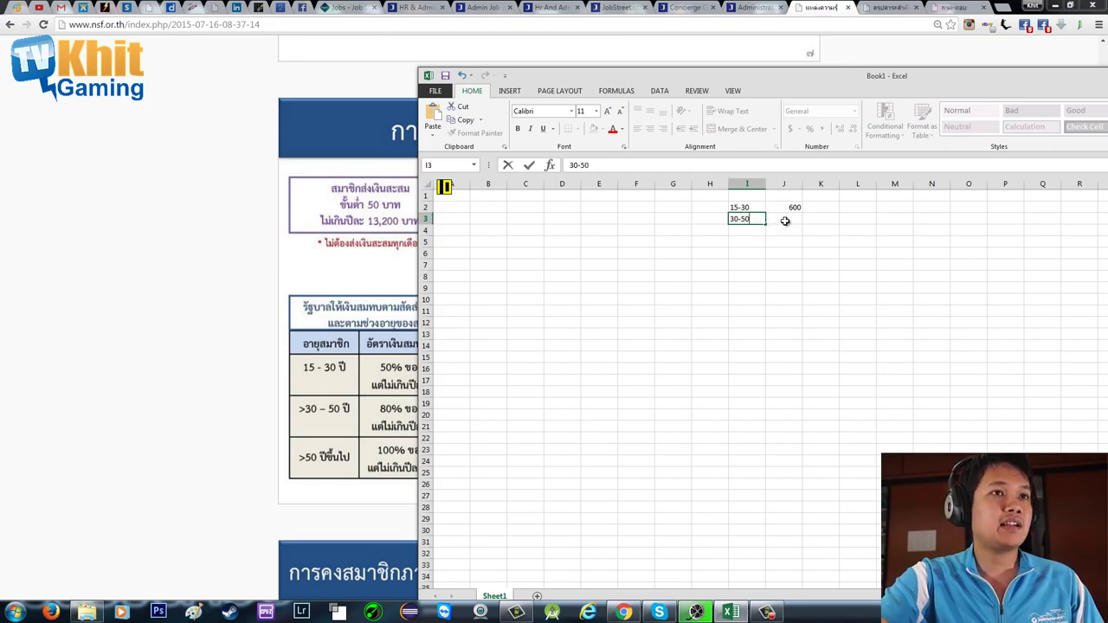
text(50)
click(784, 221)
drag(832, 76, 763, 78)
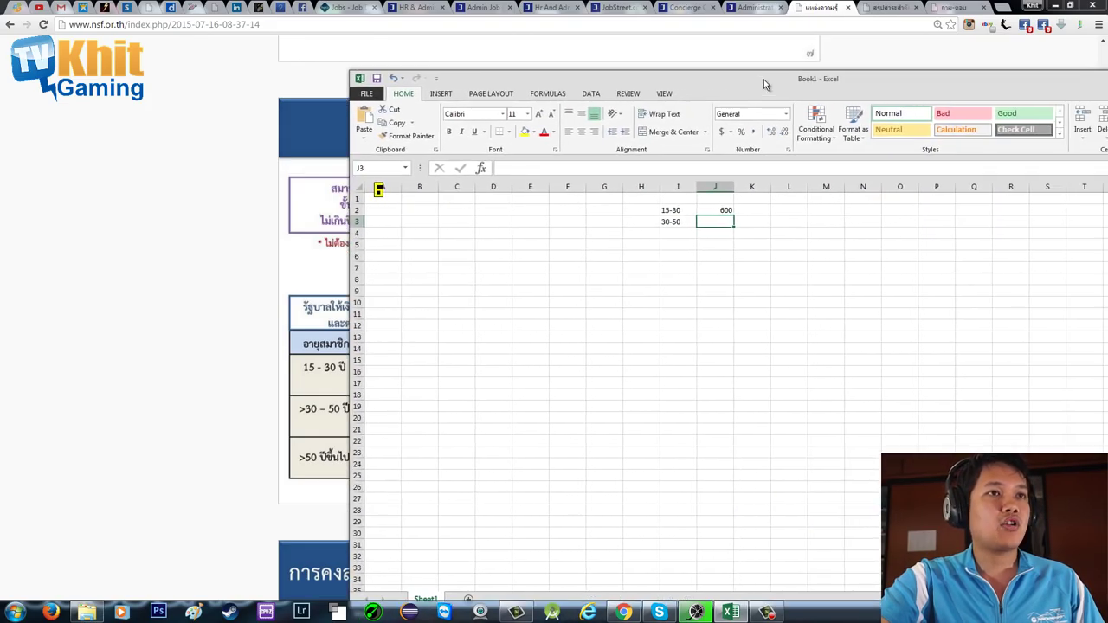
text(960)
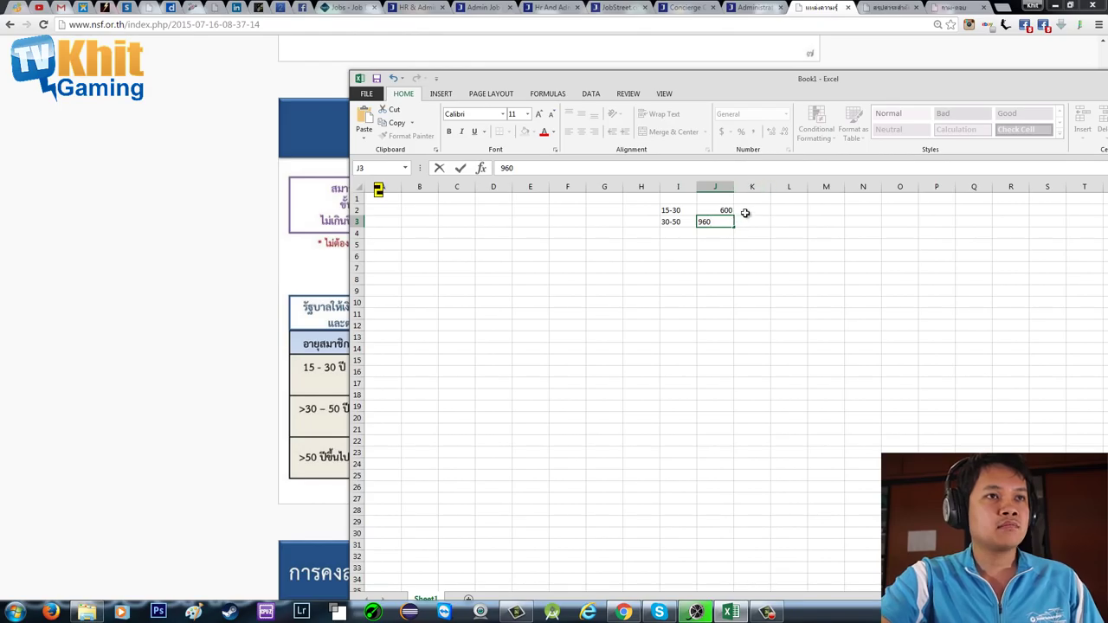
- Enter the contribution rates 50% in K2 and 80% in K3
click(745, 212)
text(50%)
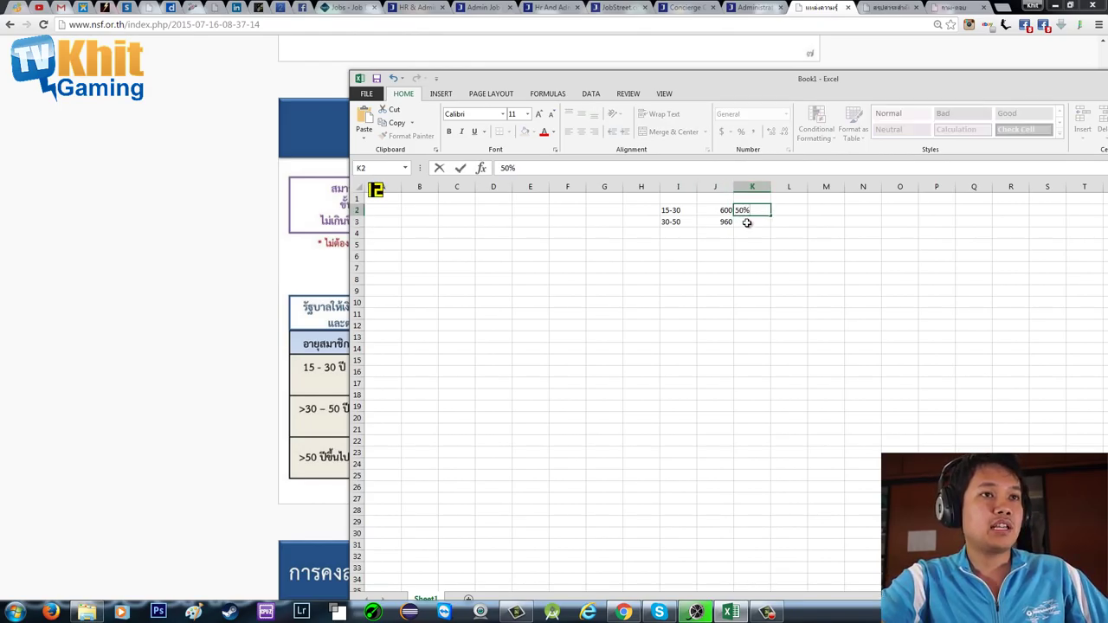
click(746, 222)
text(0)
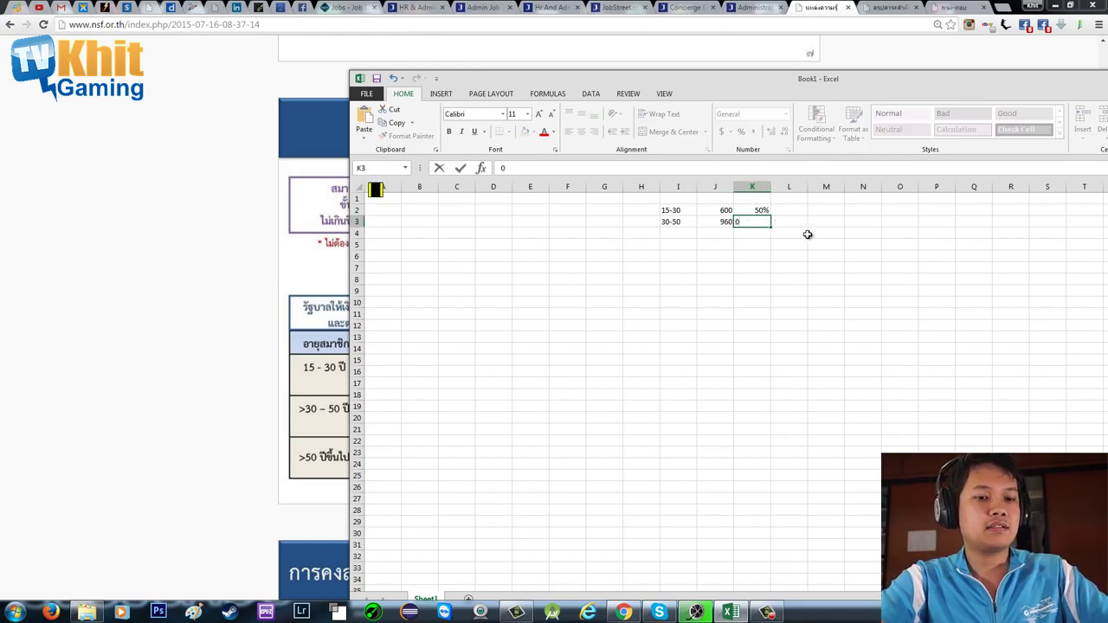
text(80)
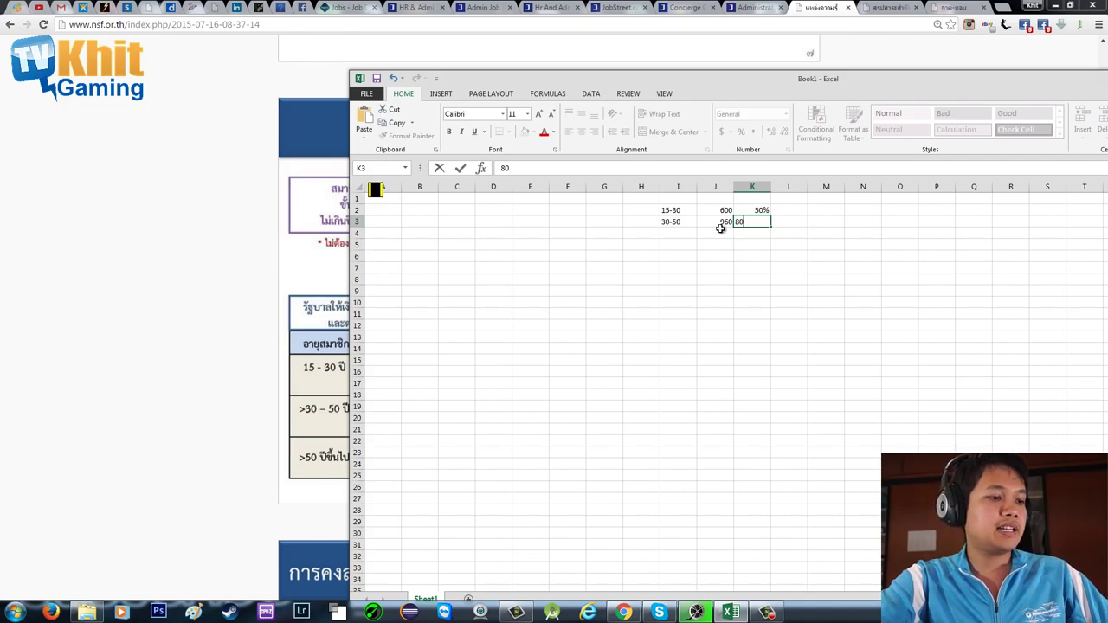
text(%)
- Enter the age range 51-60 in I4 and change the range in I3 to 301-50
click(676, 233)
text(50)
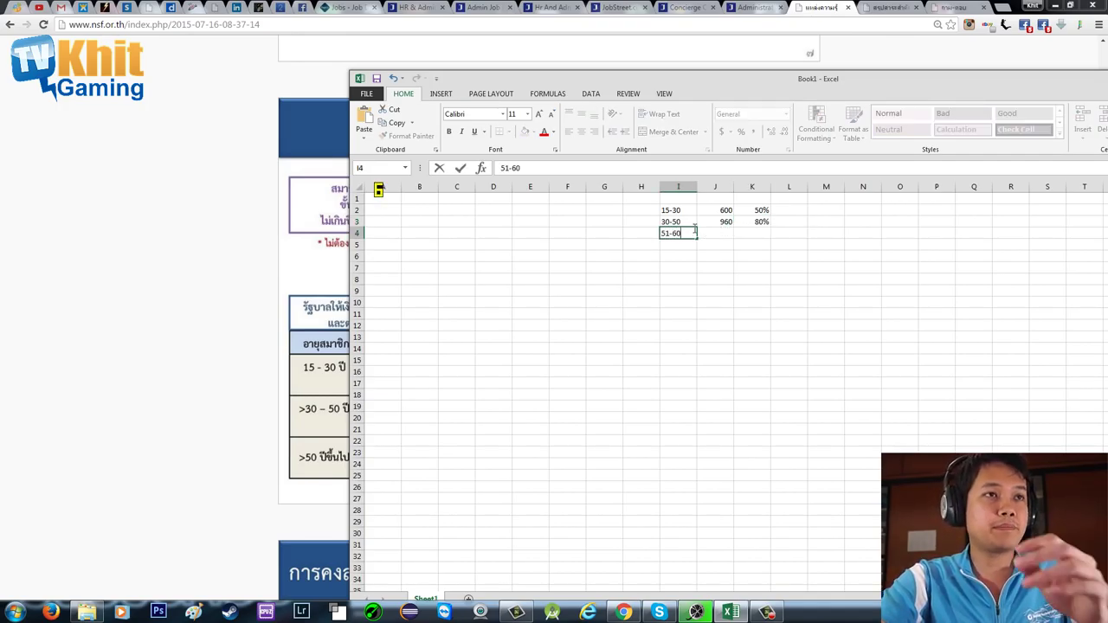
click(671, 222)
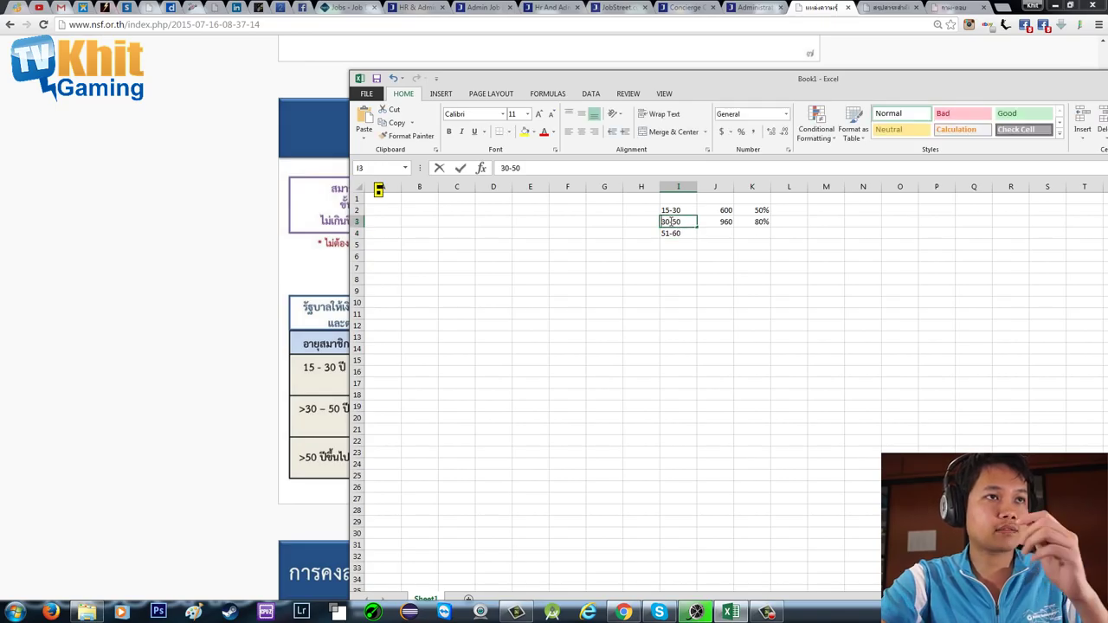
text(1)
- Complete the 51-60 row with 1200 in J4 and 100% in K4
click(729, 233)
text(1200)
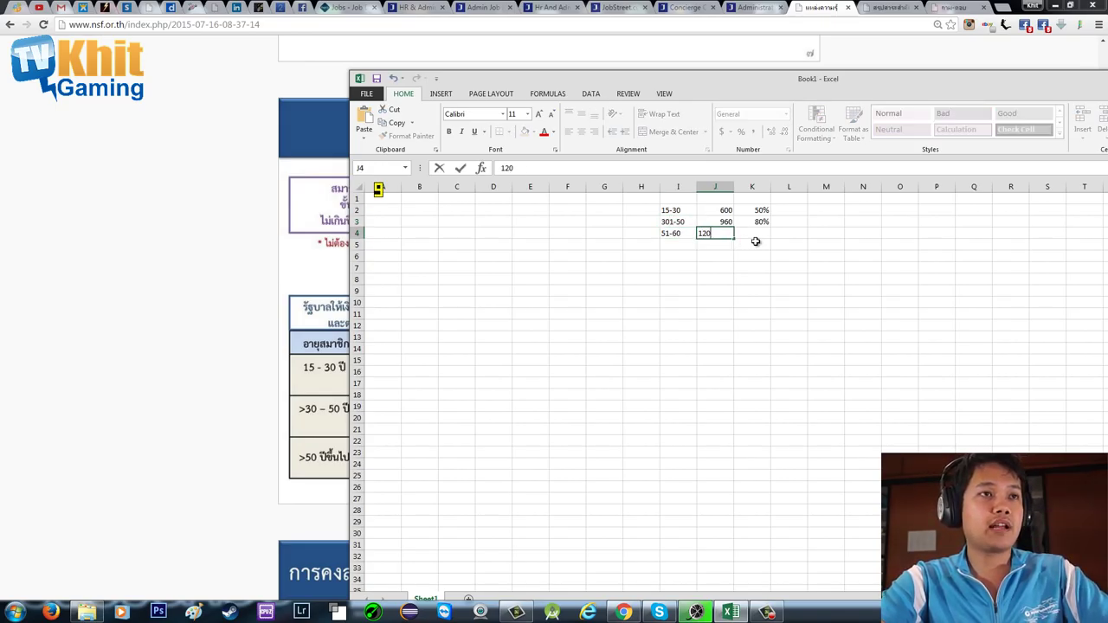
click(754, 233)
text(100)
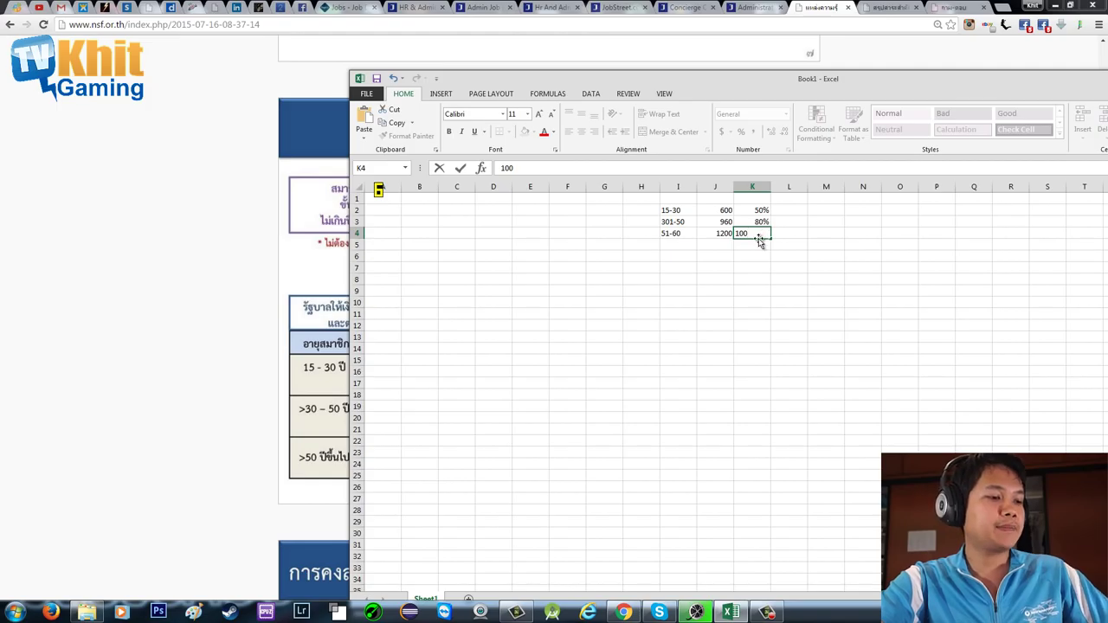
click(641, 255)
- Enter the column header อายุ in B2
drag(754, 89, 611, 65)
click(770, 235)
scroll(687, 248, up, 4)
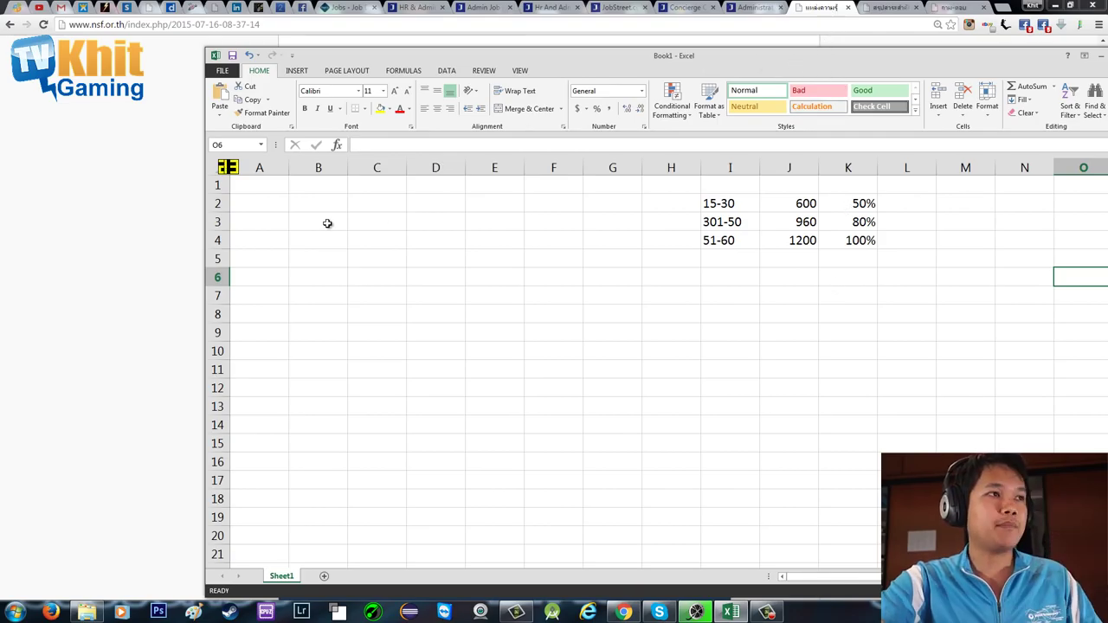
click(302, 198)
click(317, 203)
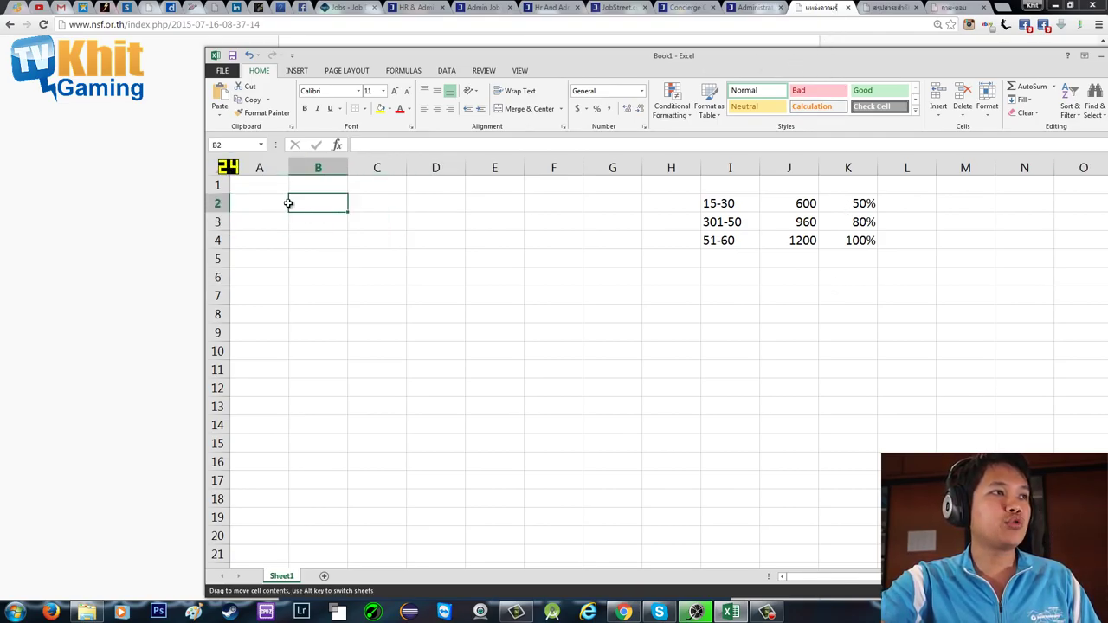
click(286, 203)
click(328, 206)
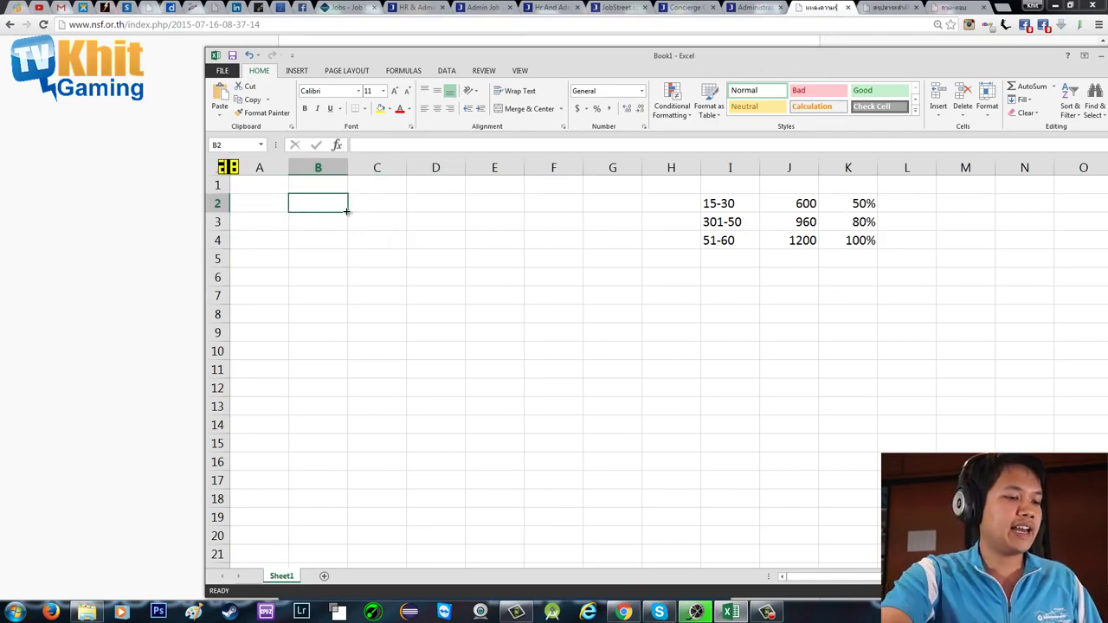
text(vk)
key(BackSpace)
key(BackSpace)
key(BackSpace)
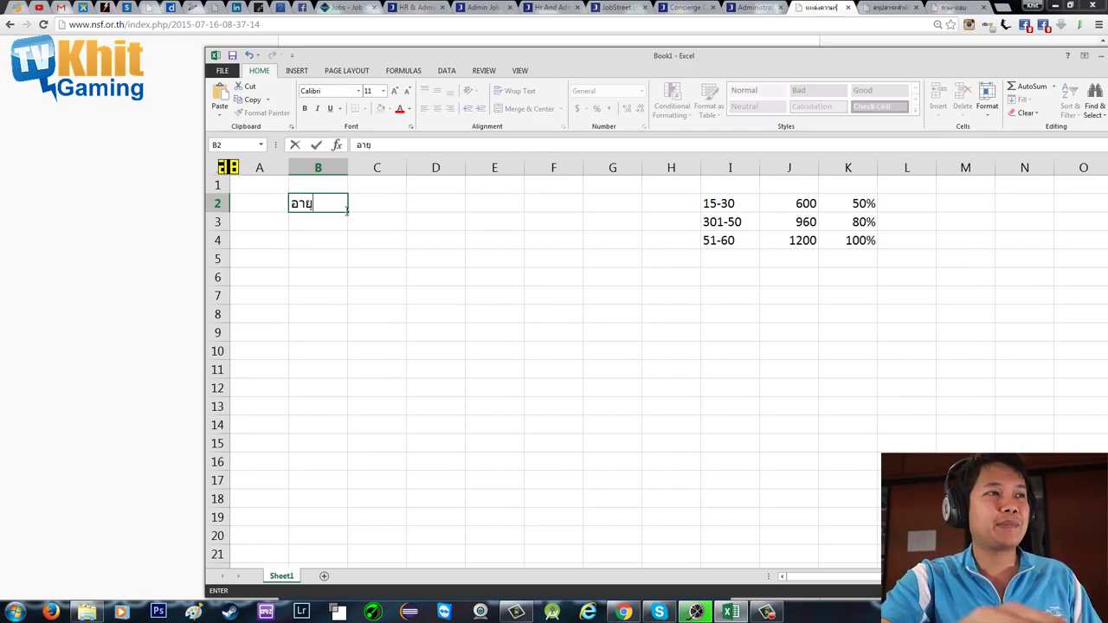
text(อายุ)
key(Return)
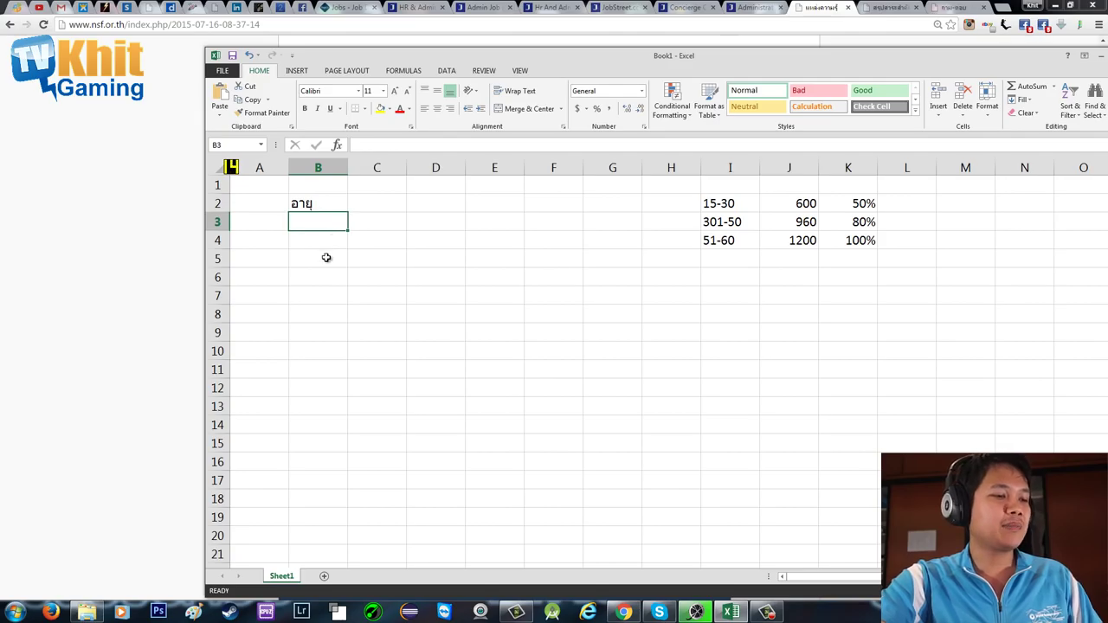
- Start the age list under the header with 15 in B3 and 16 in B4
text(ถ)
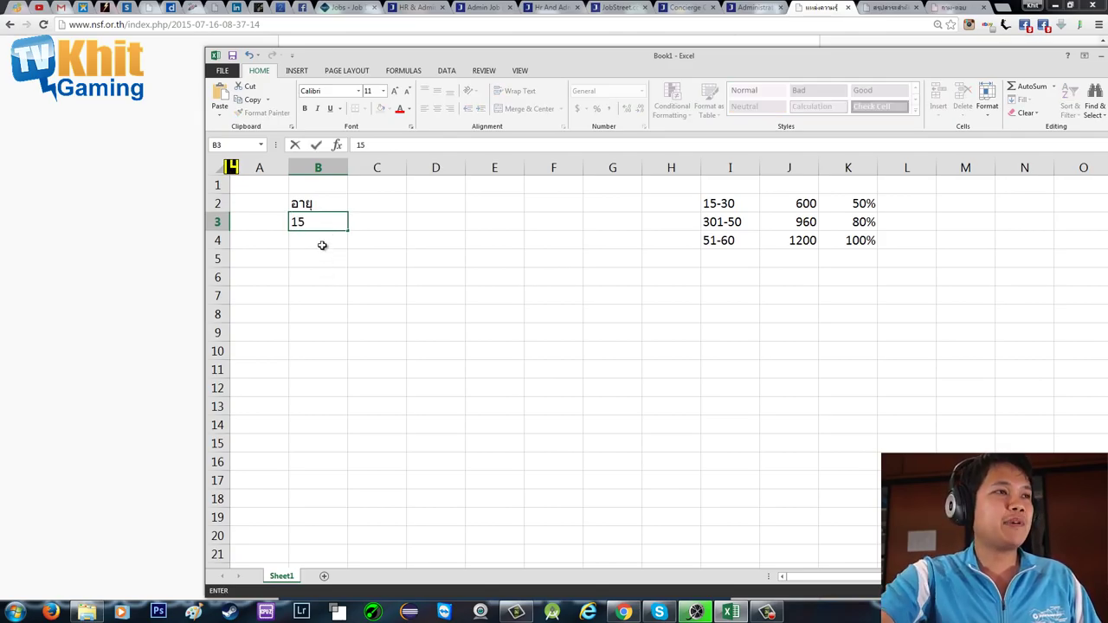
text(15)
click(329, 242)
text(16)
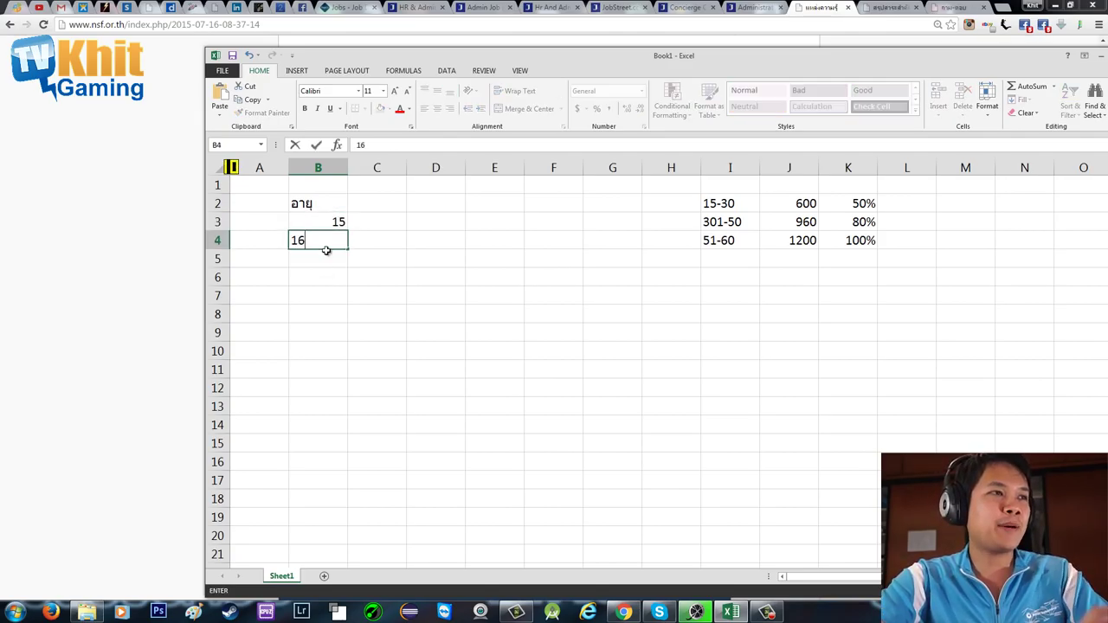
click(386, 275)
- Narrow column B slightly and centre the อายุ header in B2
mouse_move(348, 166)
mouse_down()
mouse_move(318, 168)
mouse_move(338, 170)
mouse_up()
click(416, 262)
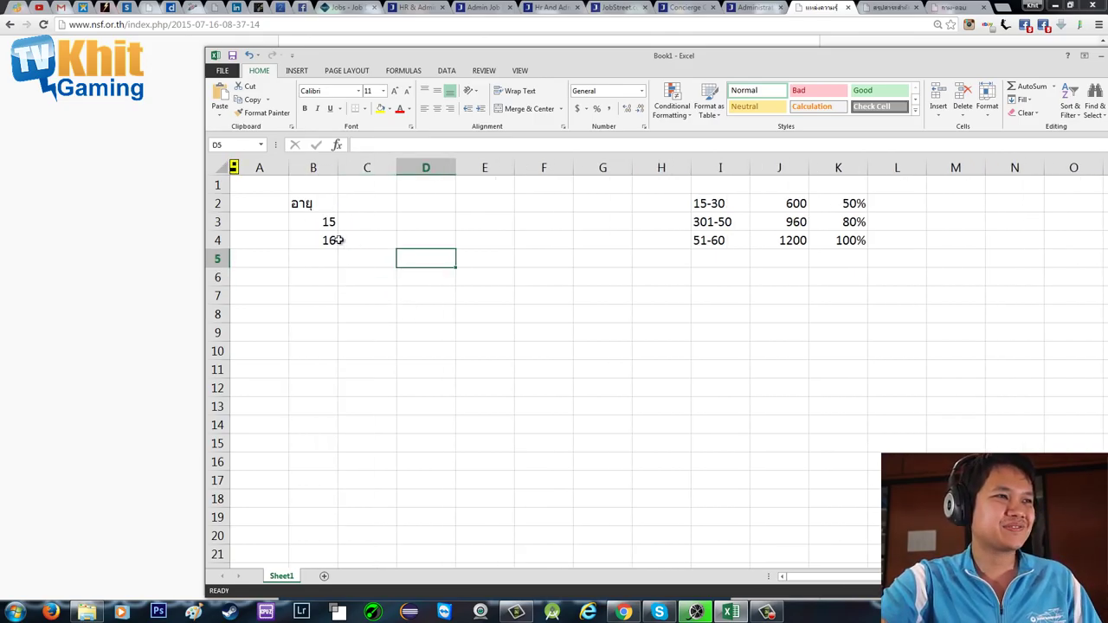
click(316, 199)
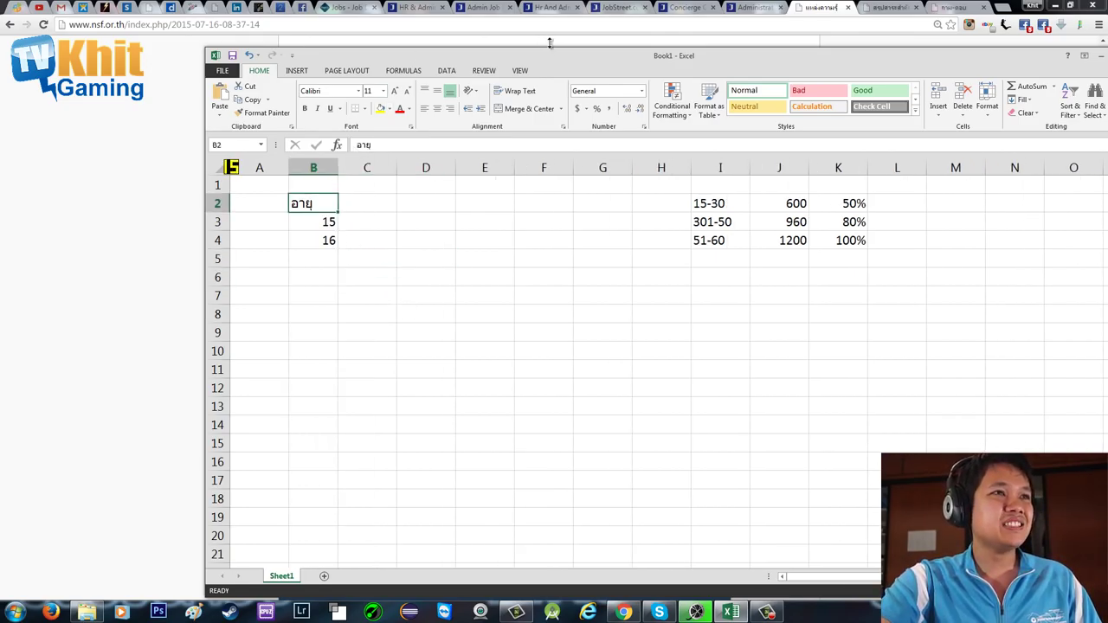
click(437, 108)
click(353, 246)
- Fill the age series from B3:B4 down column B to 32 in B20
click(329, 223)
drag(329, 223, 347, 275)
click(329, 222)
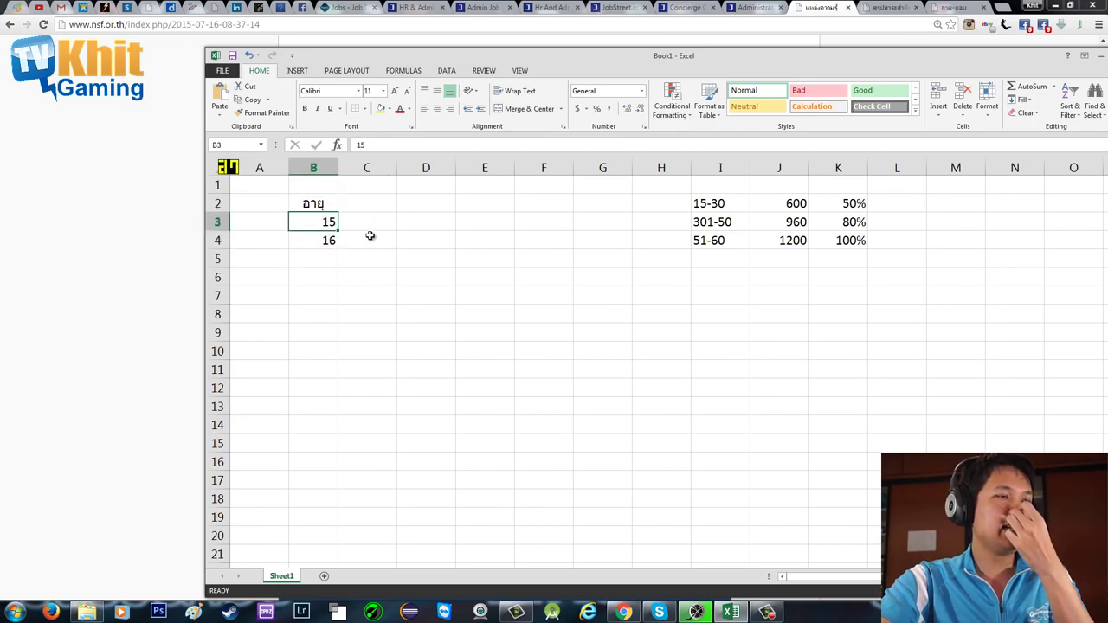
drag(329, 223, 343, 547)
- Extend the age series down column B past 68 and return to the header in B2
scroll(426, 320, down, 1)
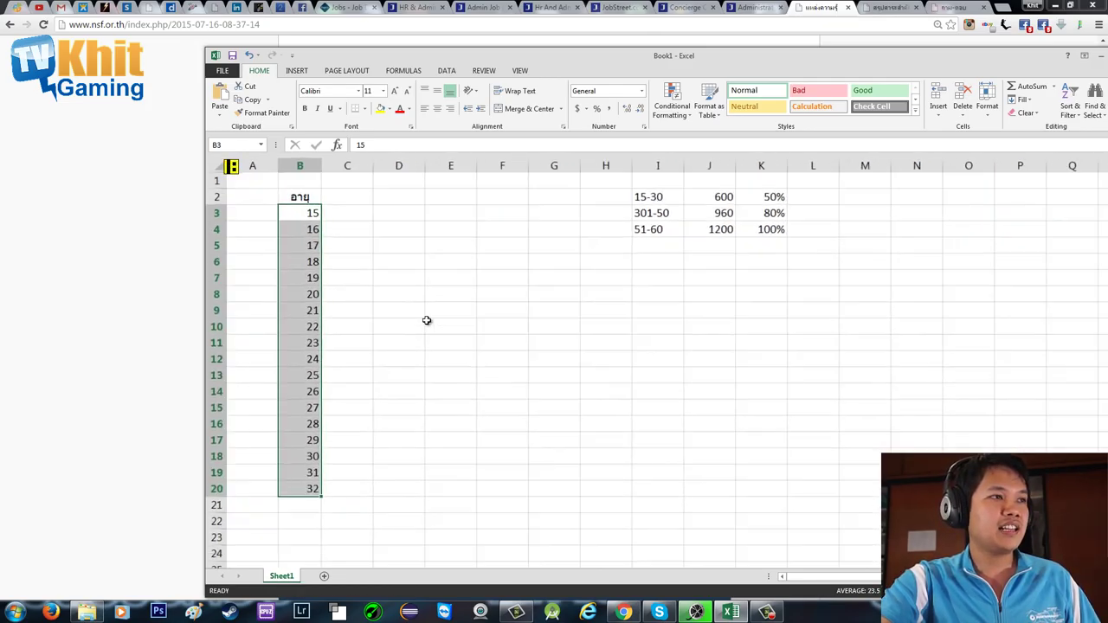
scroll(392, 351, down, 4)
drag(314, 294, 314, 525)
scroll(381, 419, down, 6)
scroll(368, 406, down, 1)
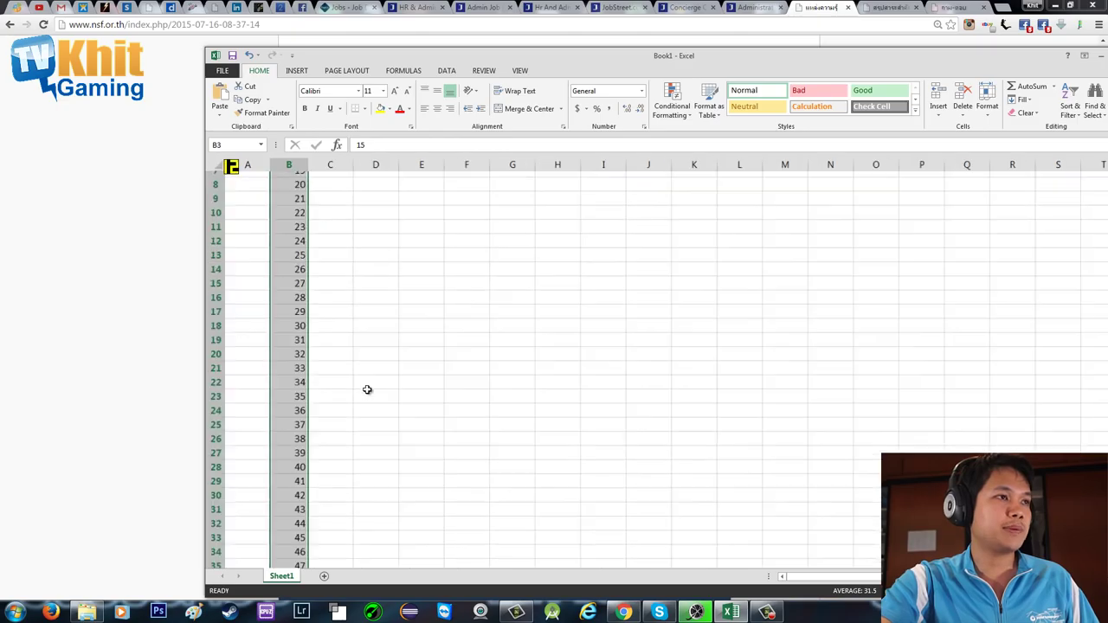
scroll(341, 401, up, 6)
scroll(299, 393, down, 7)
drag(288, 353, 295, 389)
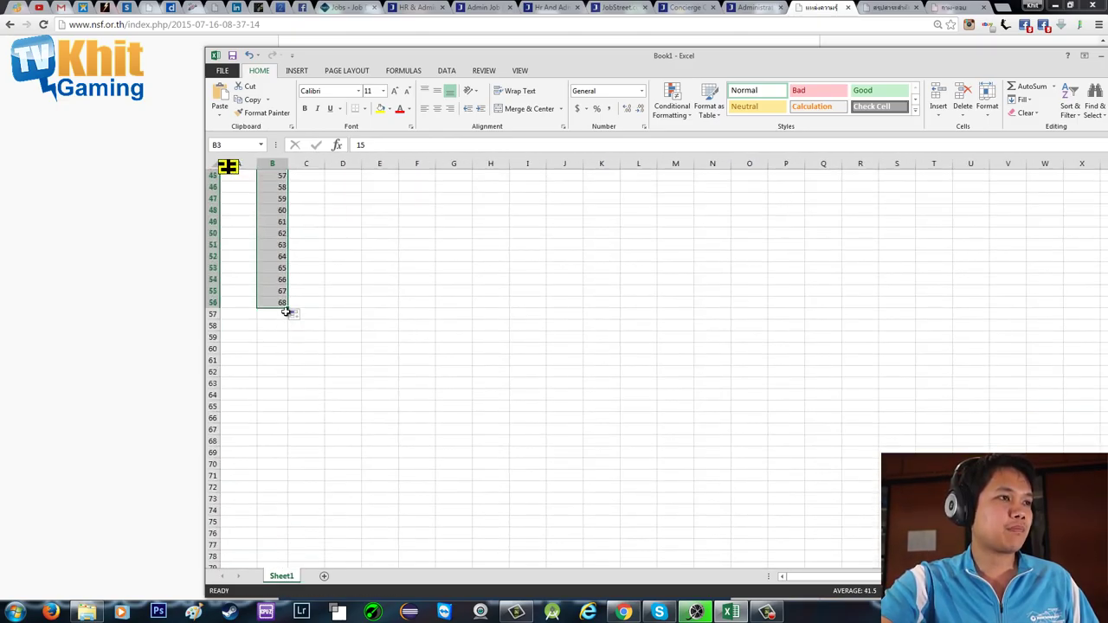
drag(288, 307, 290, 445)
click(447, 337)
scroll(459, 383, up, 15)
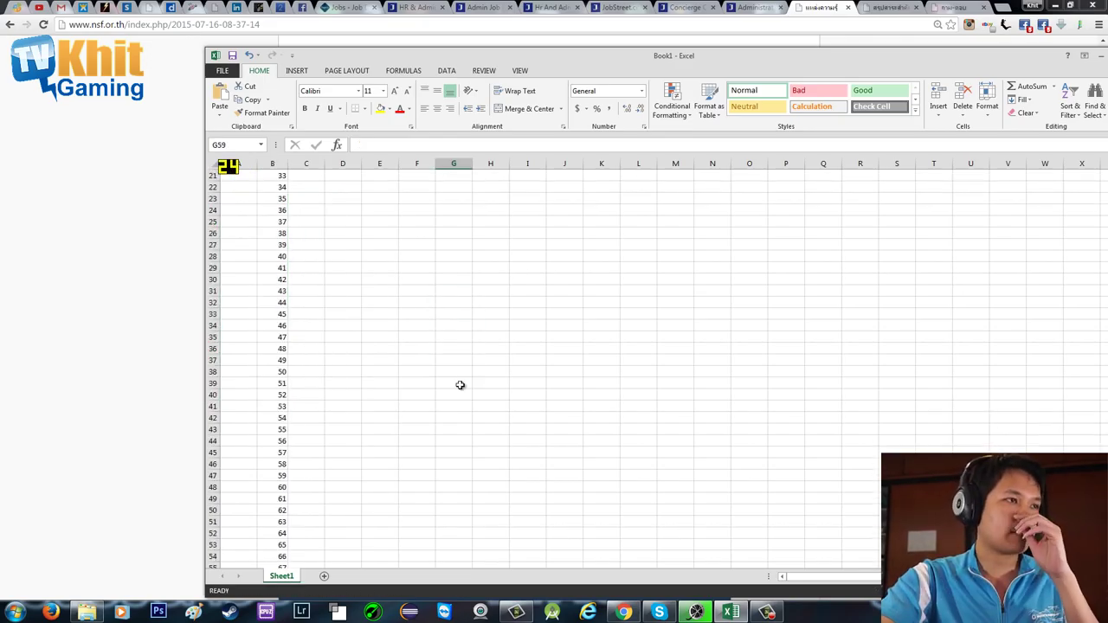
click(271, 187)
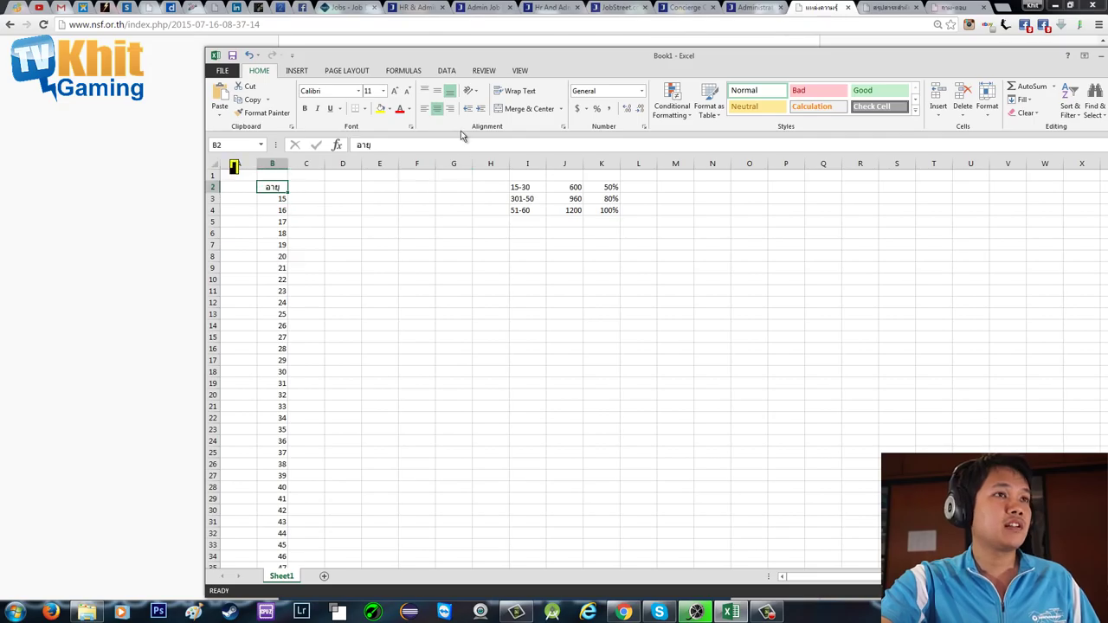
- Fill the อายุ header cell yellow and apply all borders to the table range B2:G68
click(380, 108)
click(338, 324)
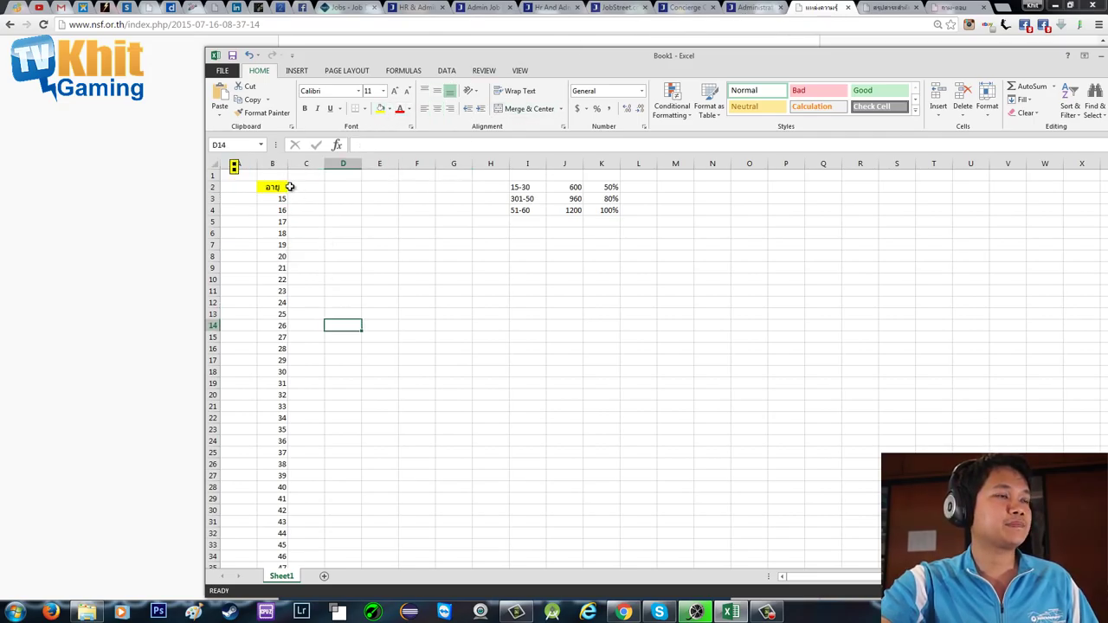
click(276, 186)
drag(276, 186, 470, 534)
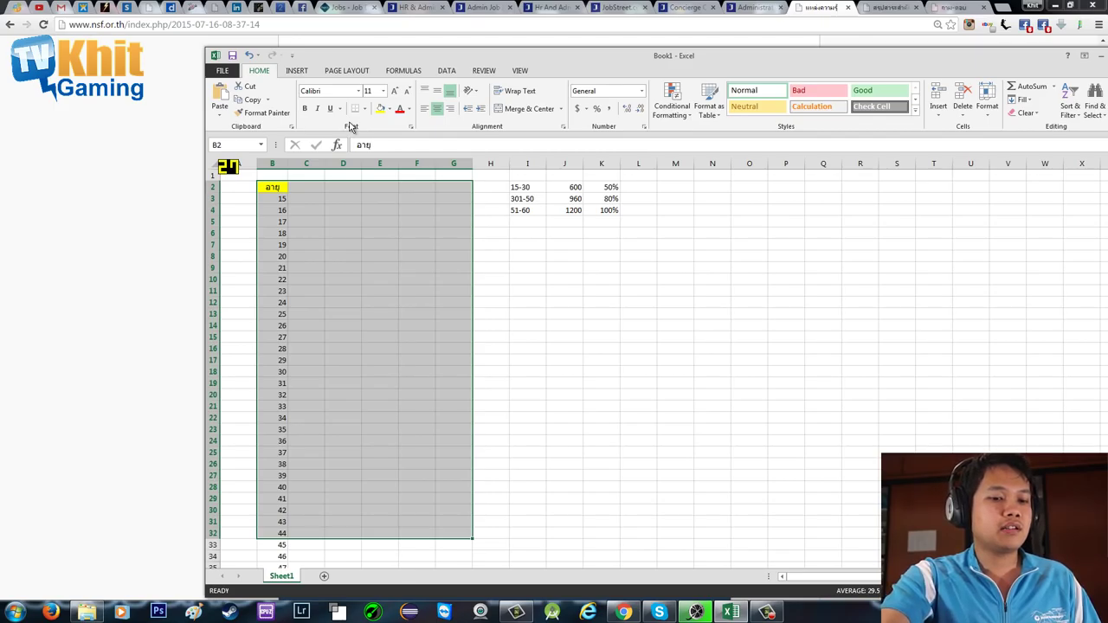
key(shift+Down)
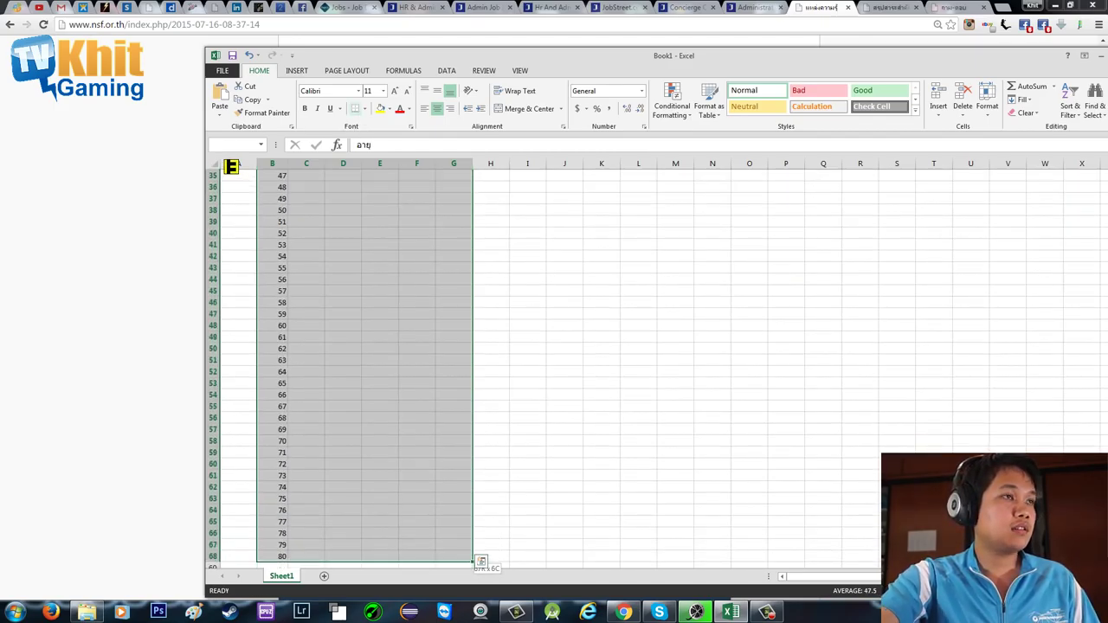
click(364, 108)
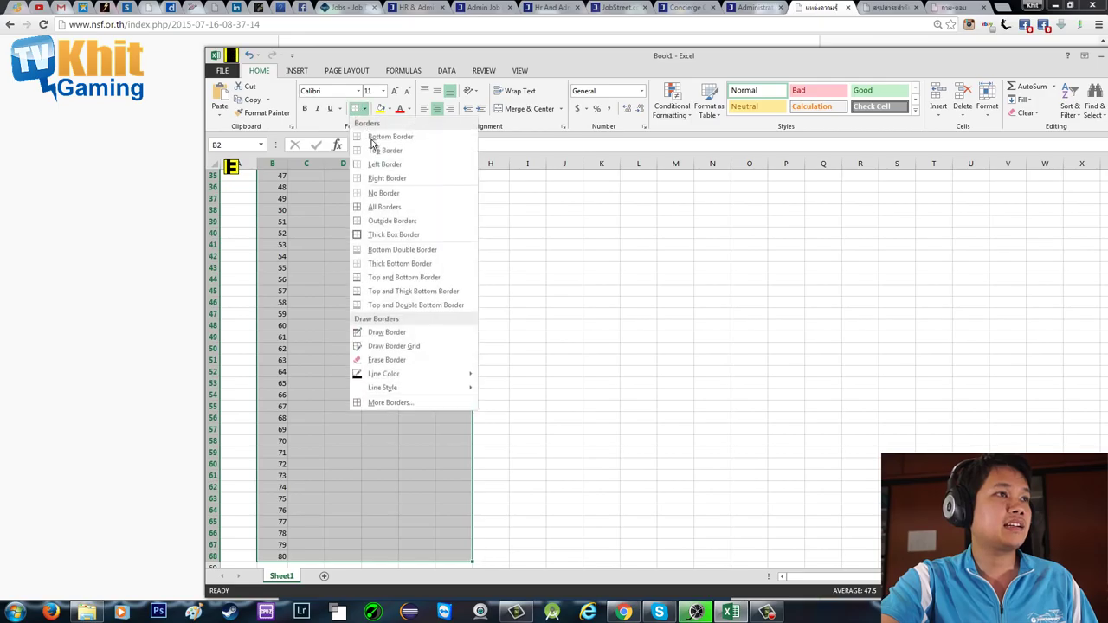
click(384, 207)
scroll(403, 208, up, 11)
drag(381, 209, 367, 229)
- Enter the column header เงินสะสม in C2, beside the อายุ header
click(305, 188)
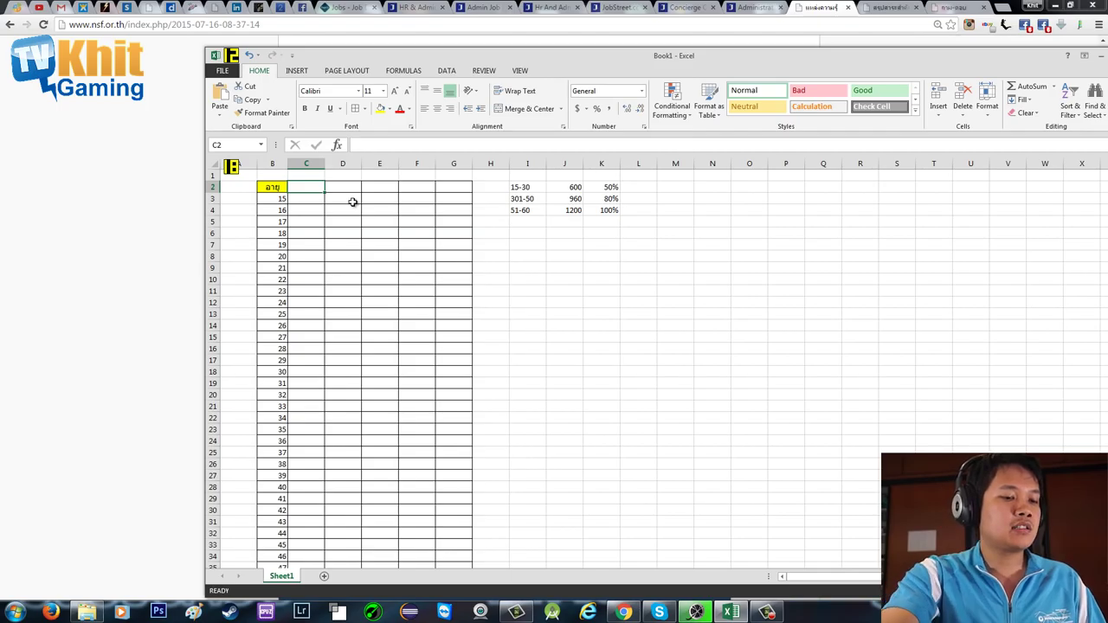
text(เงินสะสม)
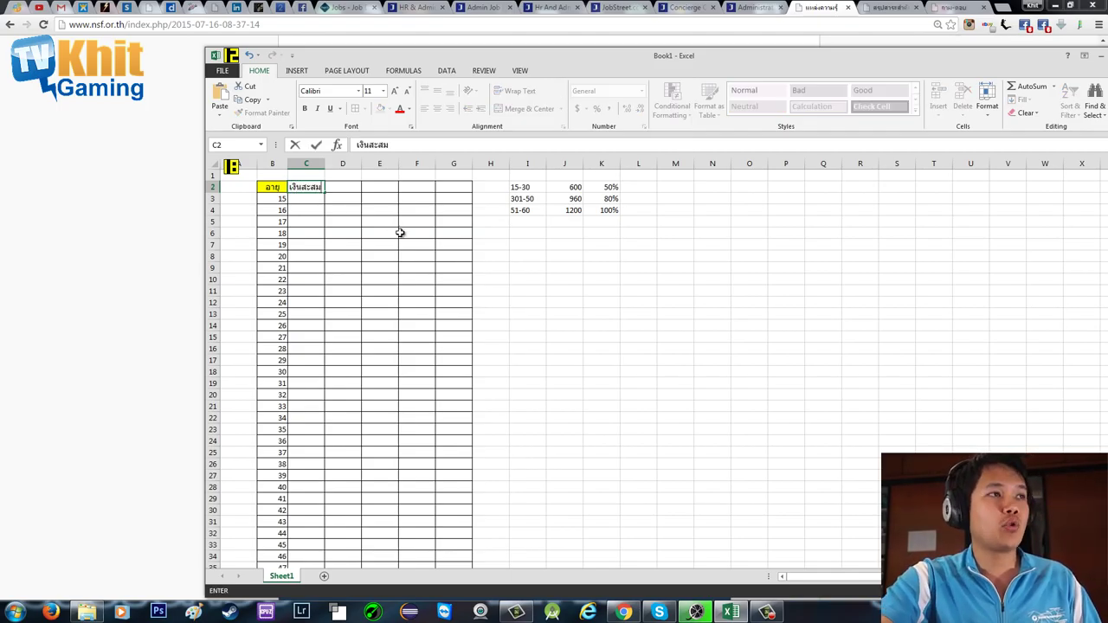
key(Return)
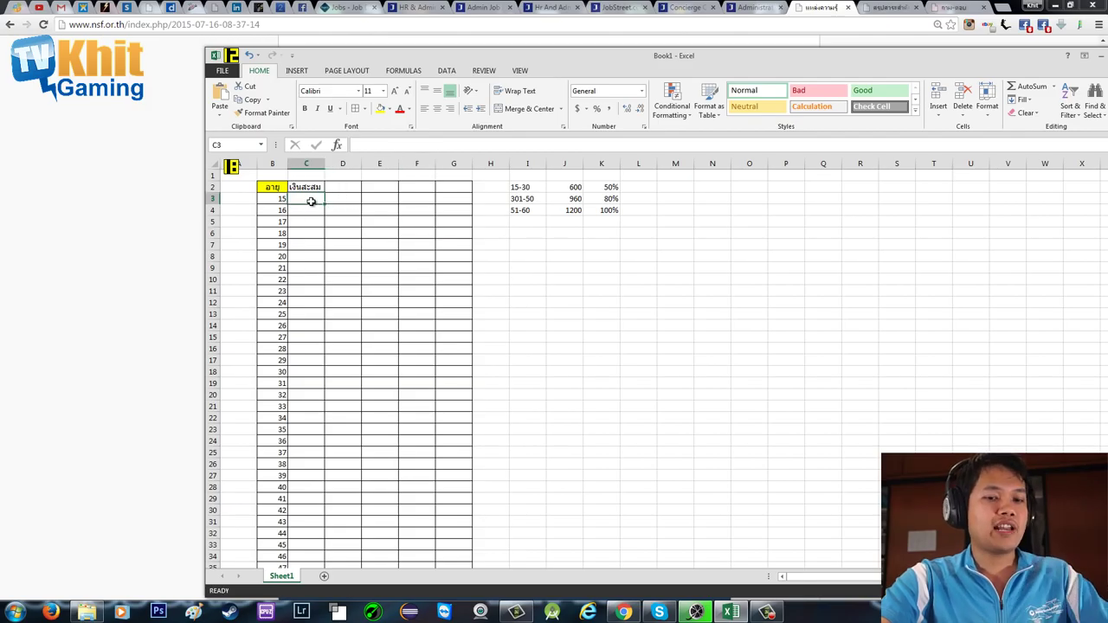
text(=)
click(348, 189)
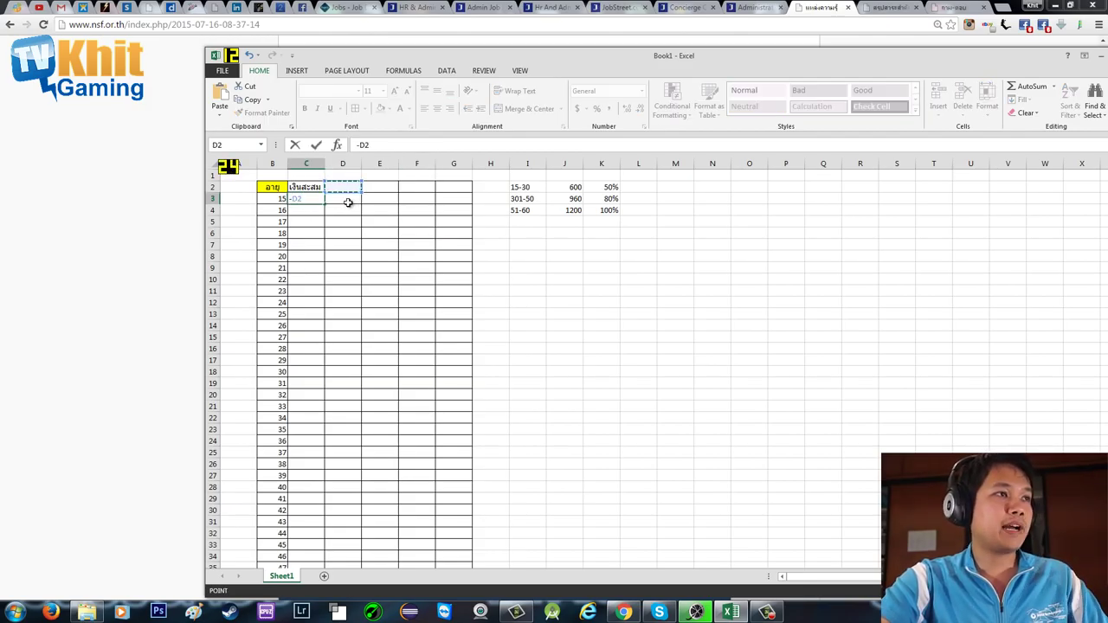
key(BackSpace)
key(BackSpace)
key(BackSpace)
key(Escape)
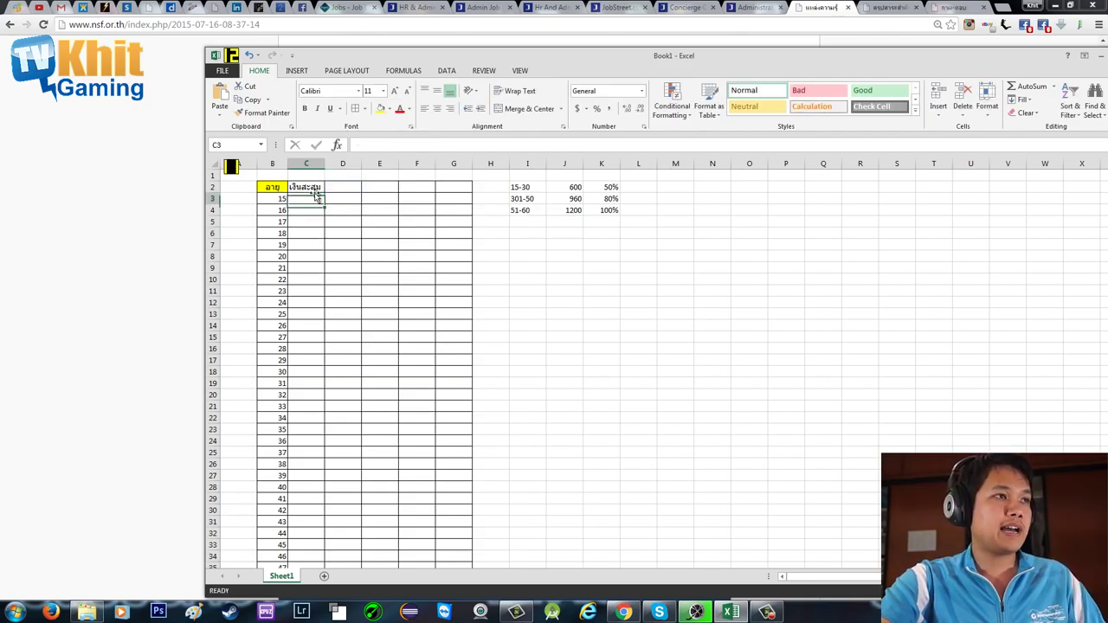
- Fill the age 15 row with 0 in C3 and 1200 in D3
text(=)
click(342, 198)
key(Tab)
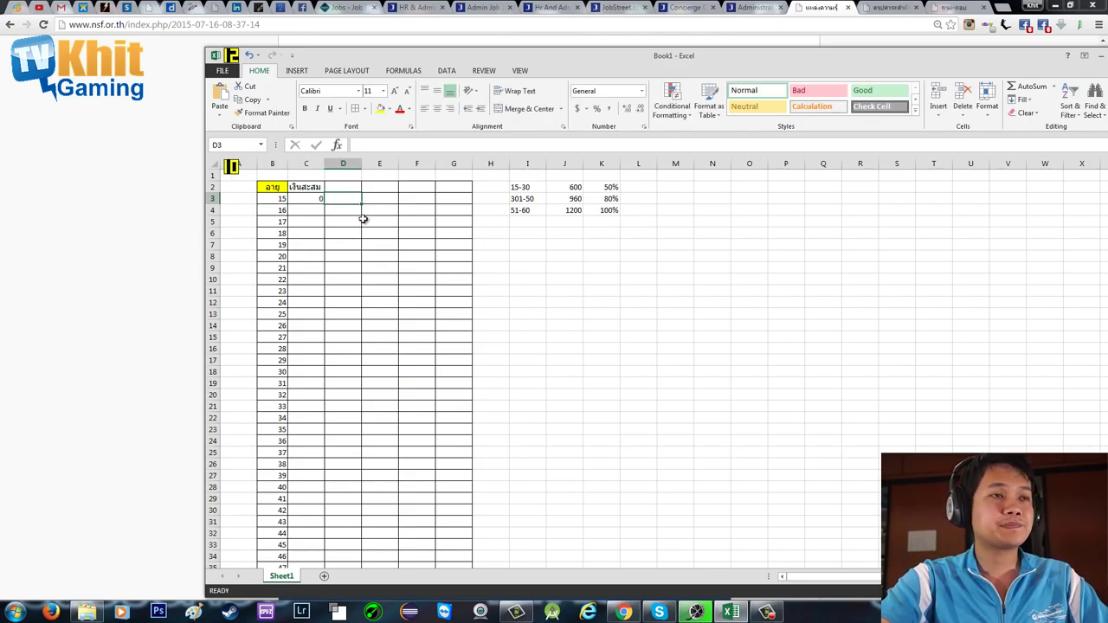
text(1200)
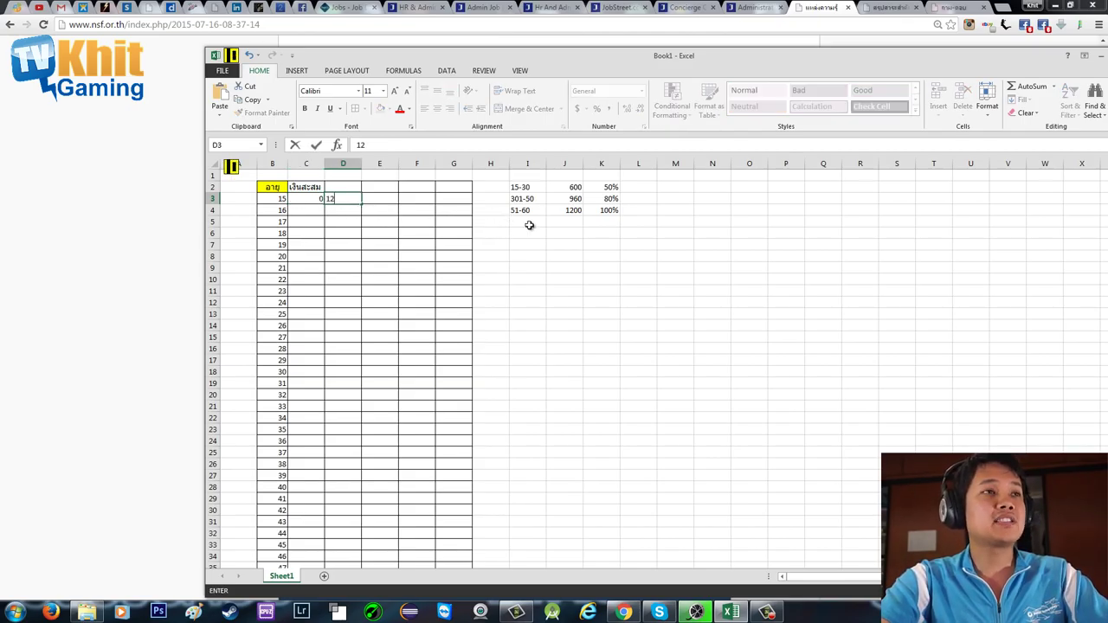
- Enter the cap 1200 in L2, beside the 50% rate for ages 15-30
click(647, 191)
text(1200)
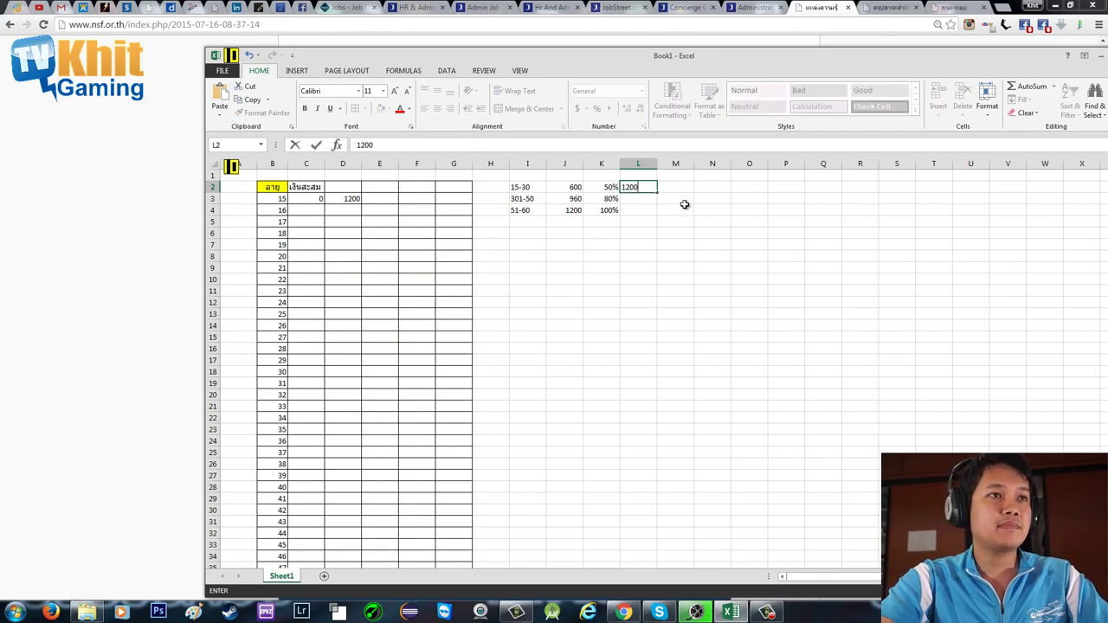
key(Return)
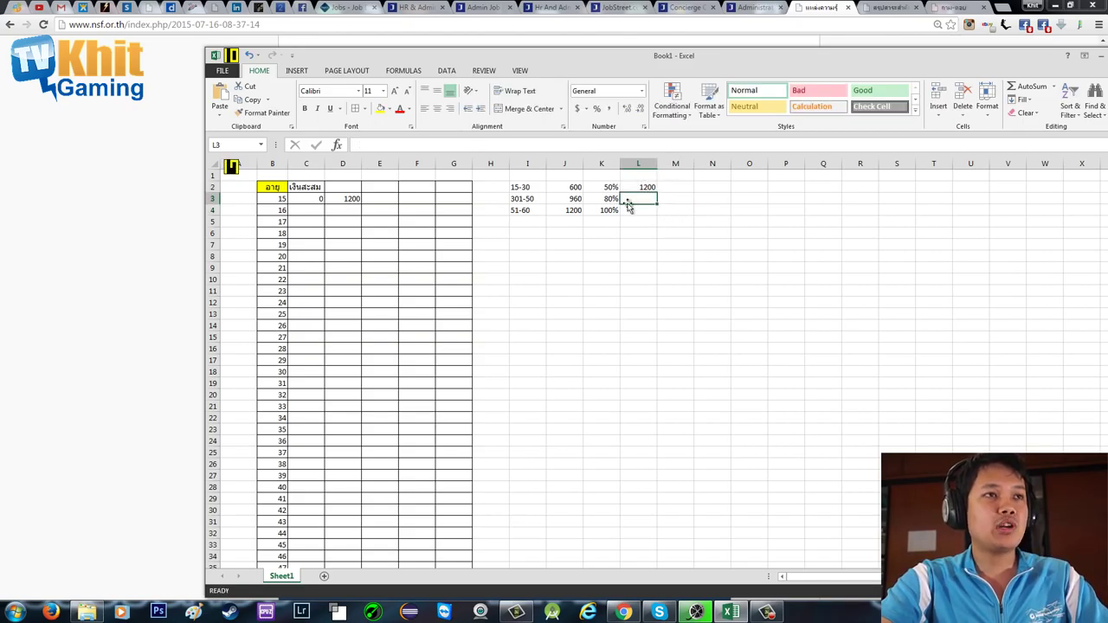
- Try to calculate 960/0.8 in L3, beside the 80% rate
text(960)
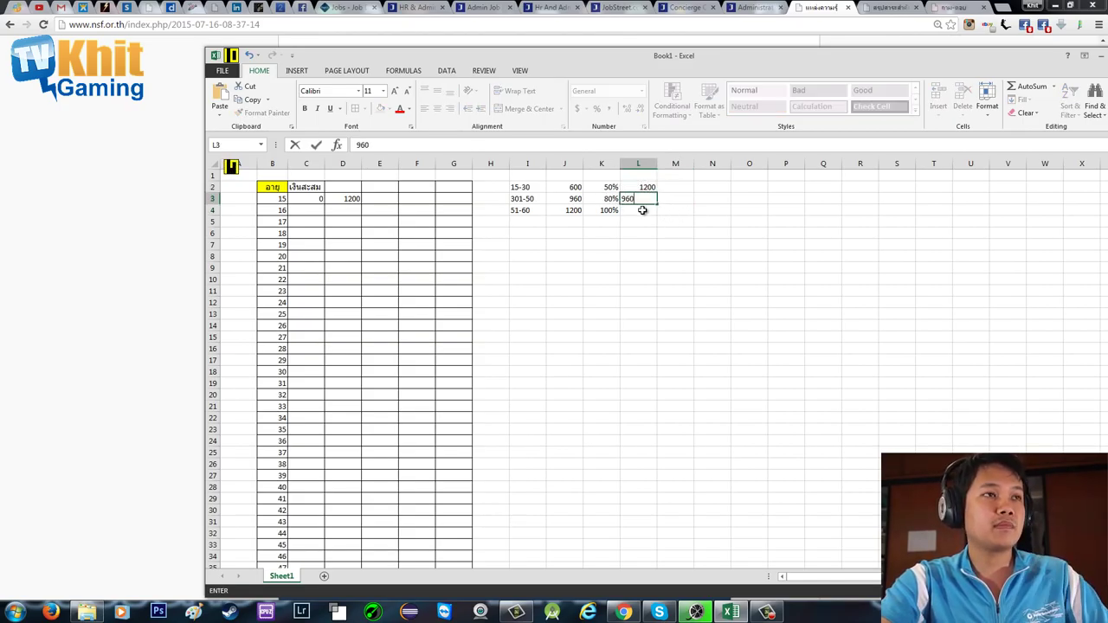
text(/0.)
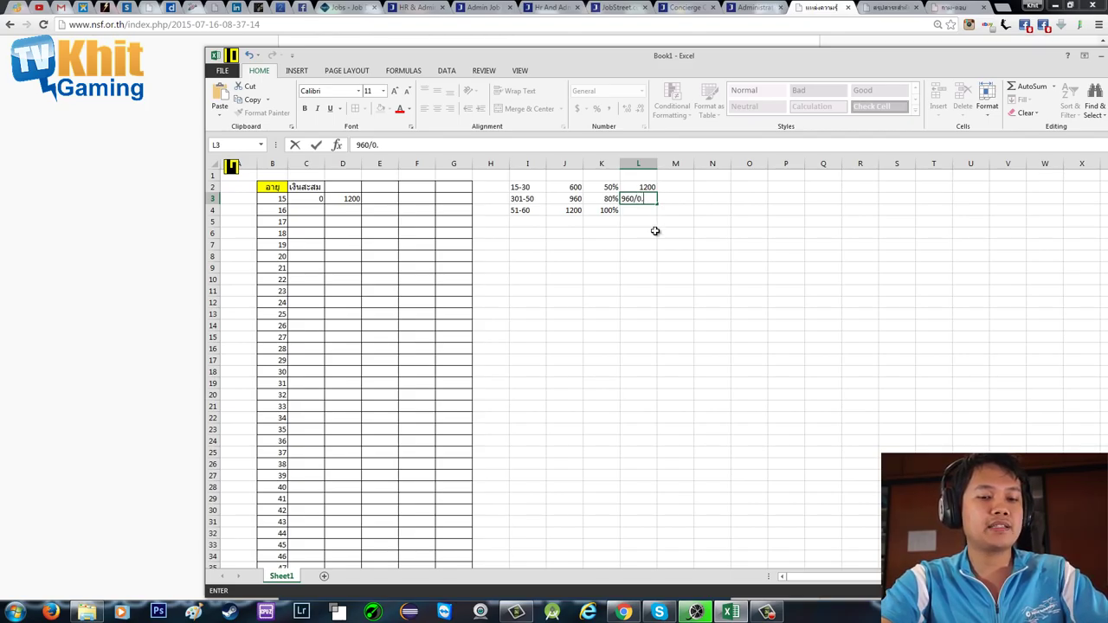
text(8)
key(Return)
click(651, 199)
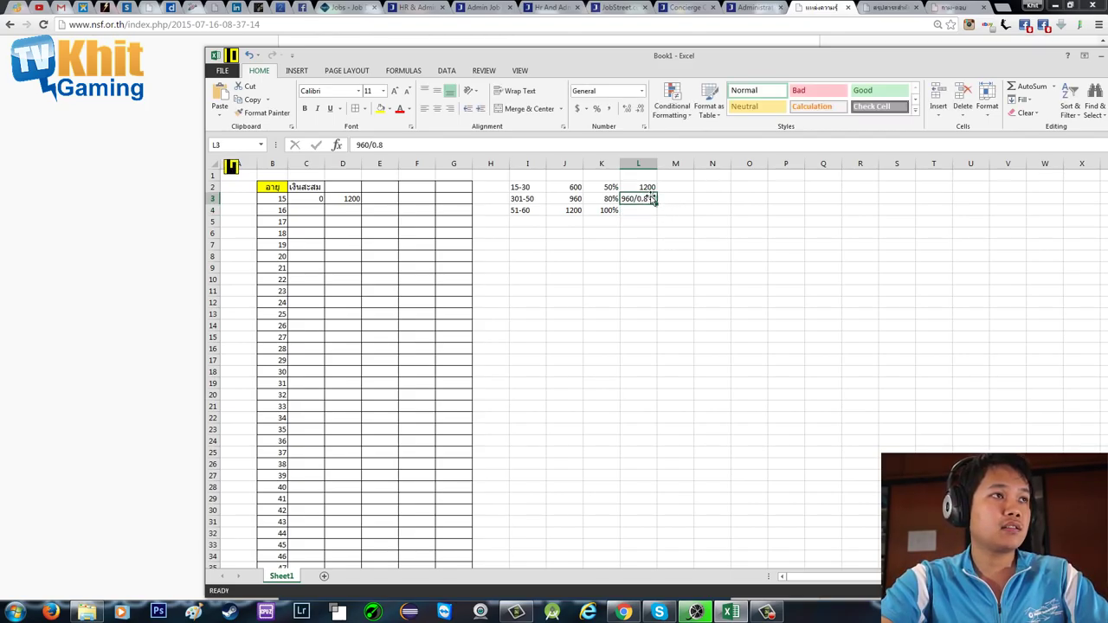
click(358, 144)
text(ช)
key(Return)
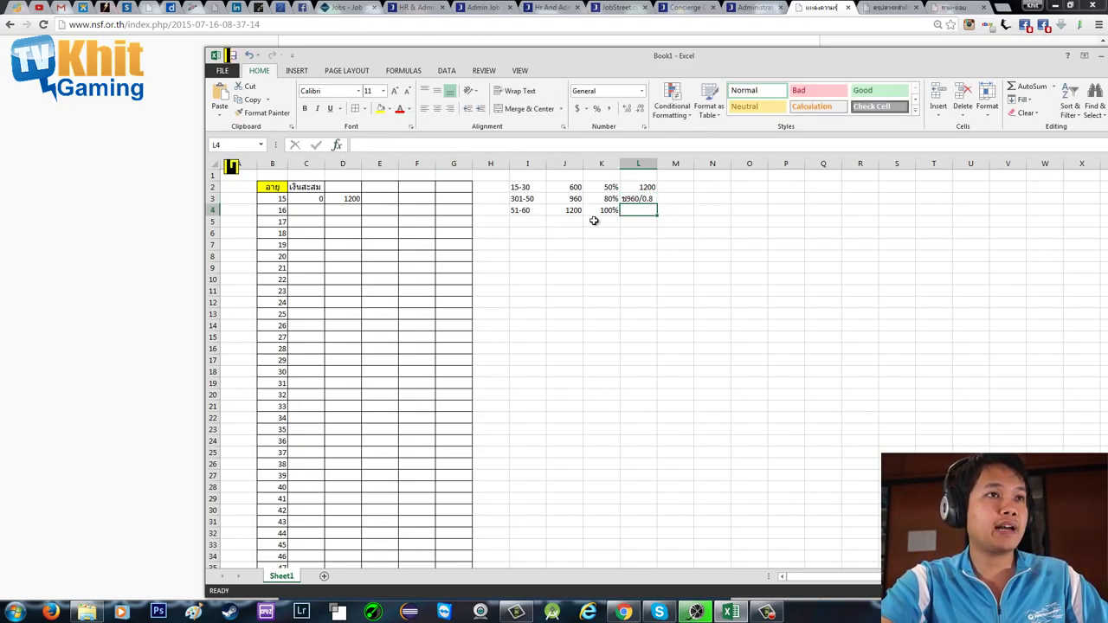
- Correct the entry in L3 so it is the formula =960/0.8
click(642, 197)
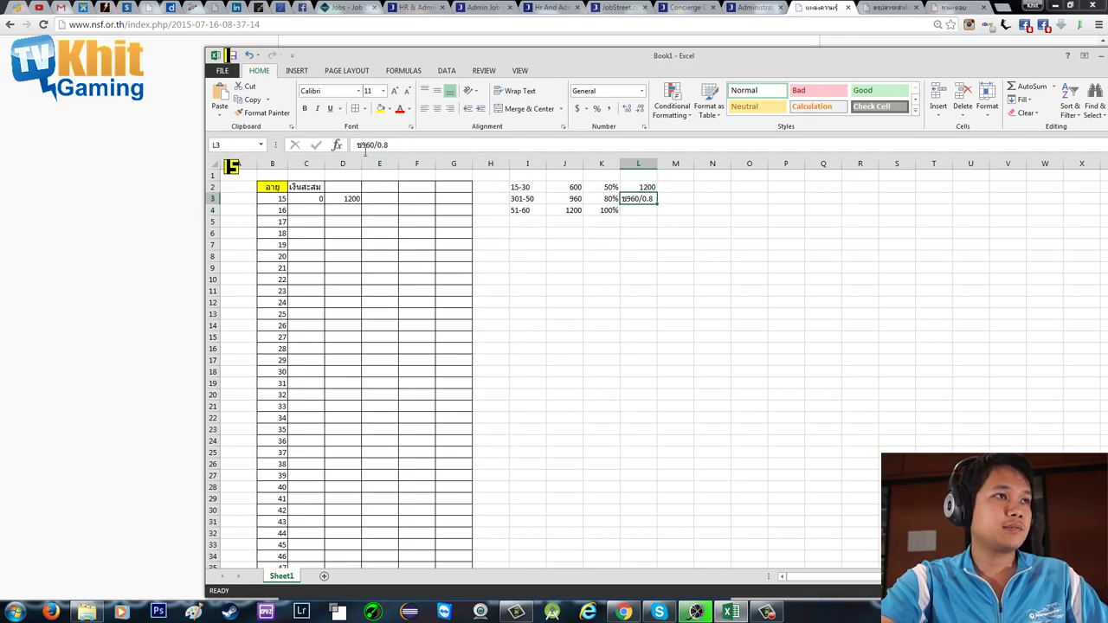
click(389, 145)
key(Home)
key(Delete)
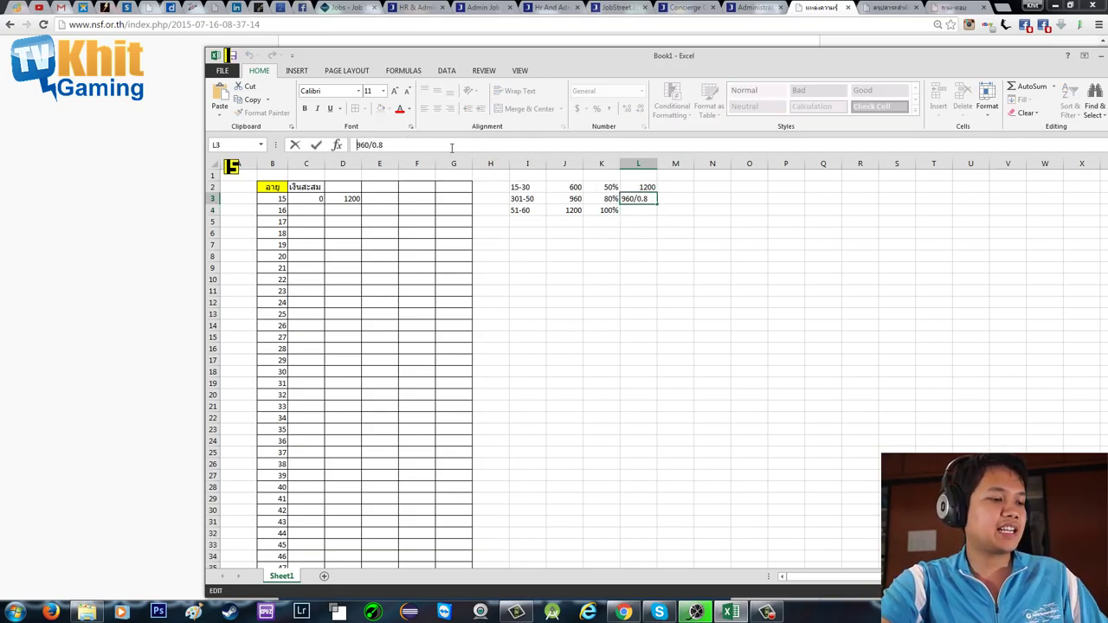
text(=)
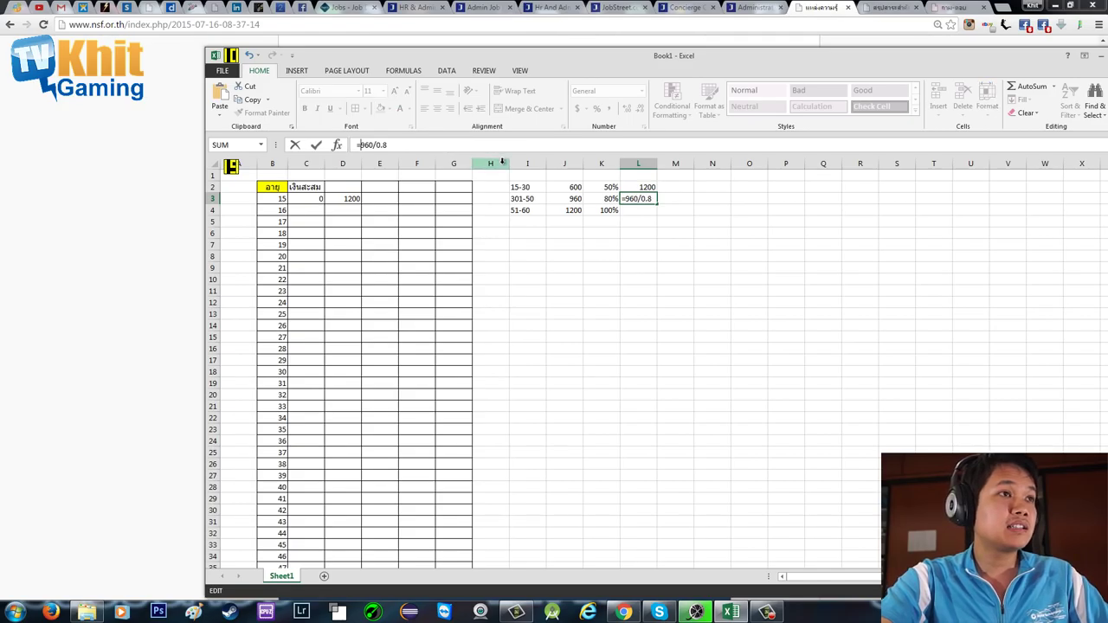
key(Return)
click(651, 199)
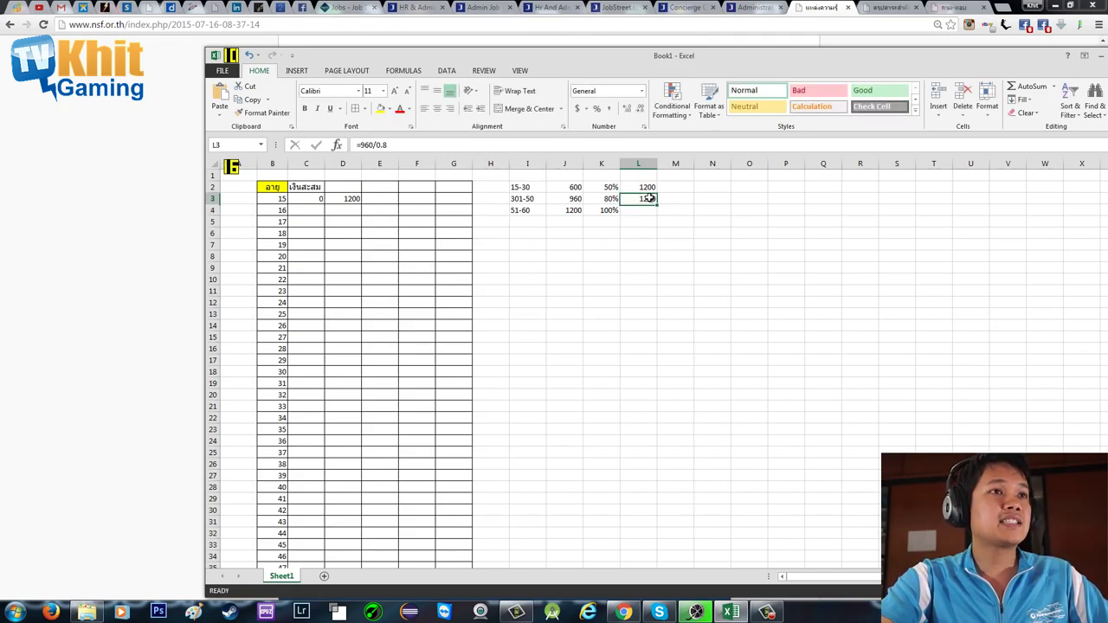
click(653, 211)
click(651, 199)
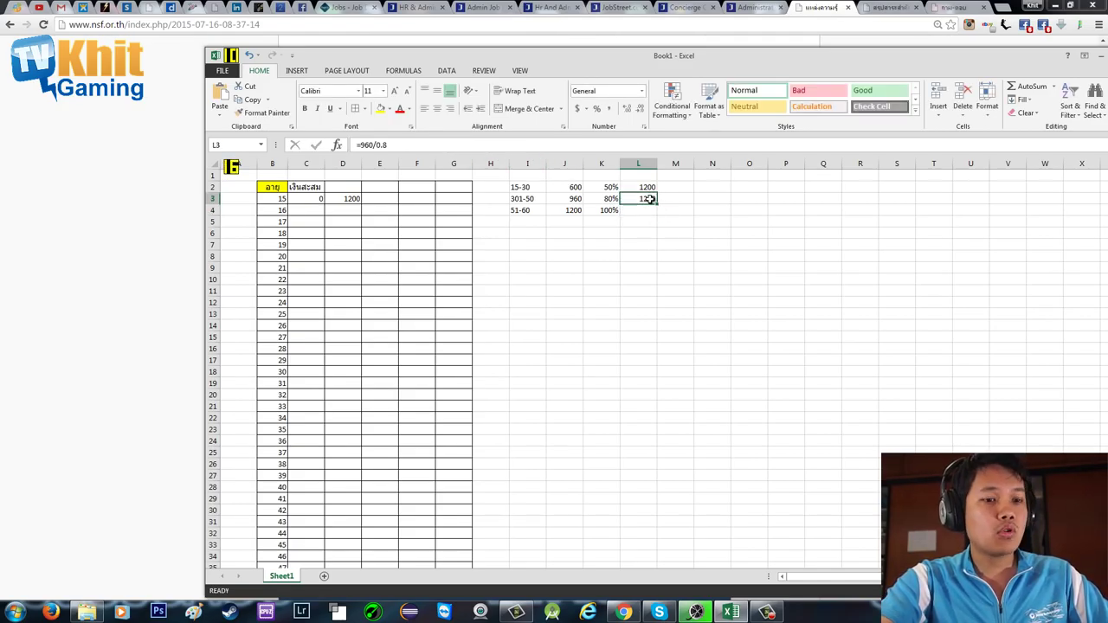
- Replace the formula in L3 with the plain value 1200 and enter 1200 in L4
key(Delete)
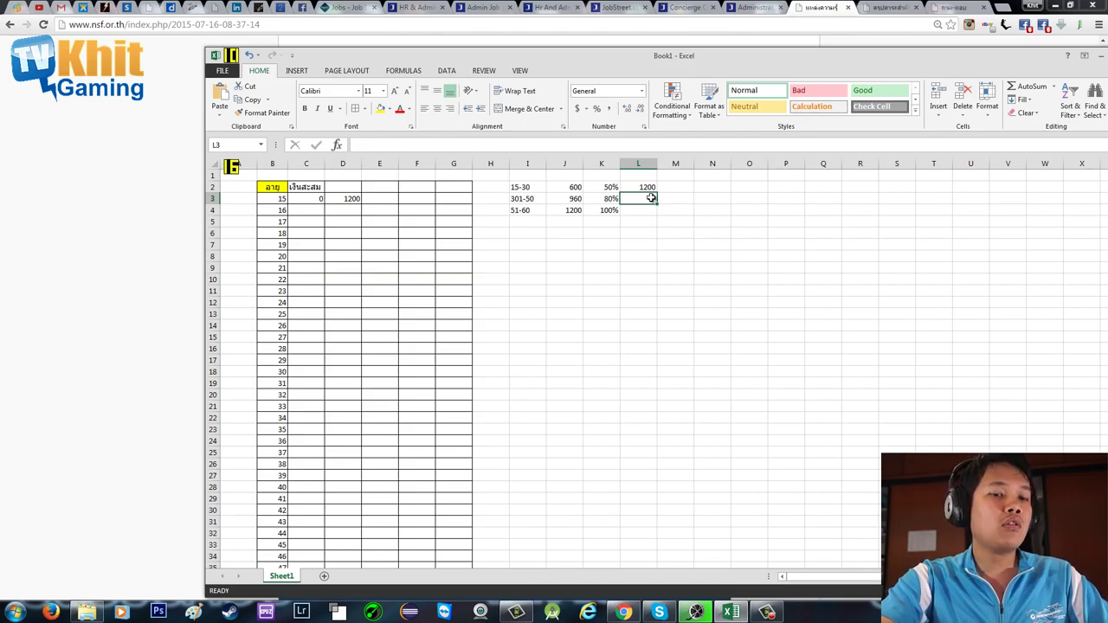
text(1200)
key(Return)
text(1)
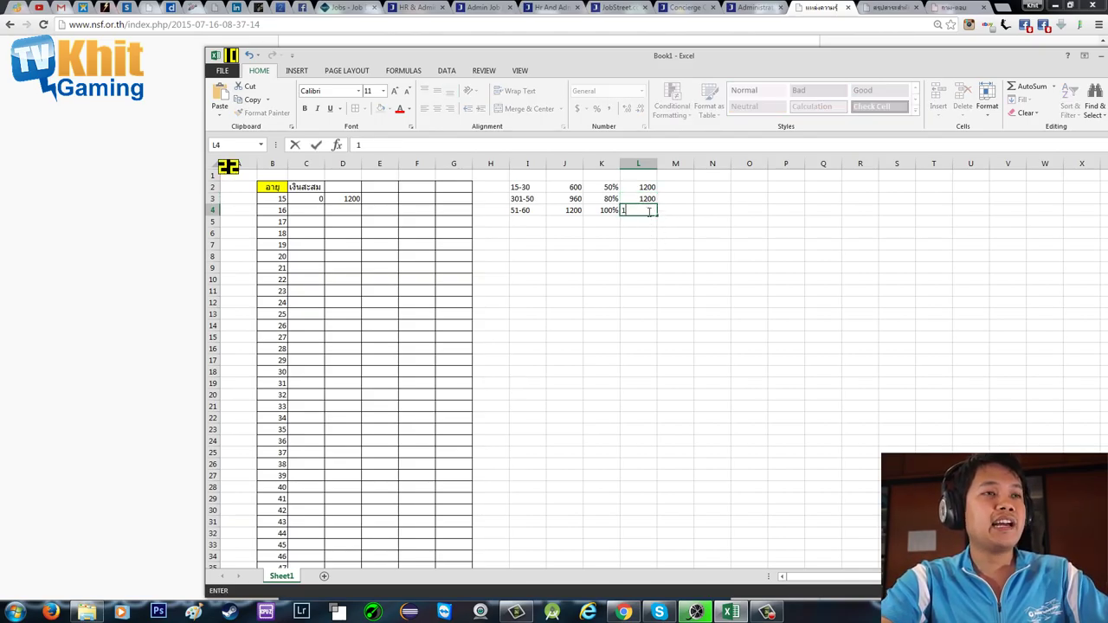
text(200)
click(600, 240)
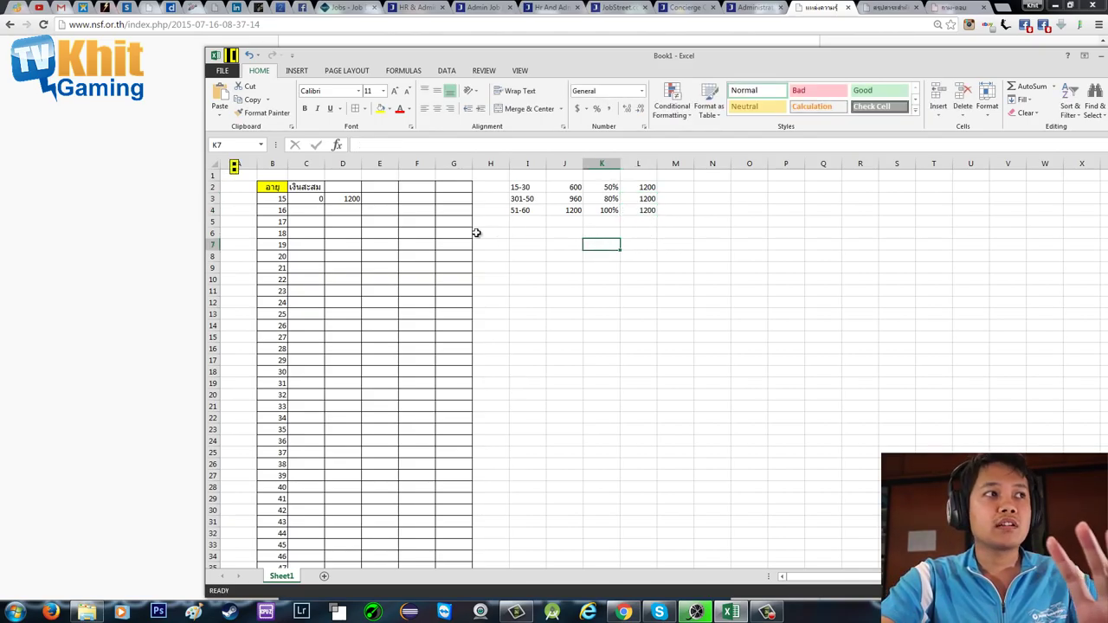
click(478, 232)
click(346, 209)
click(344, 187)
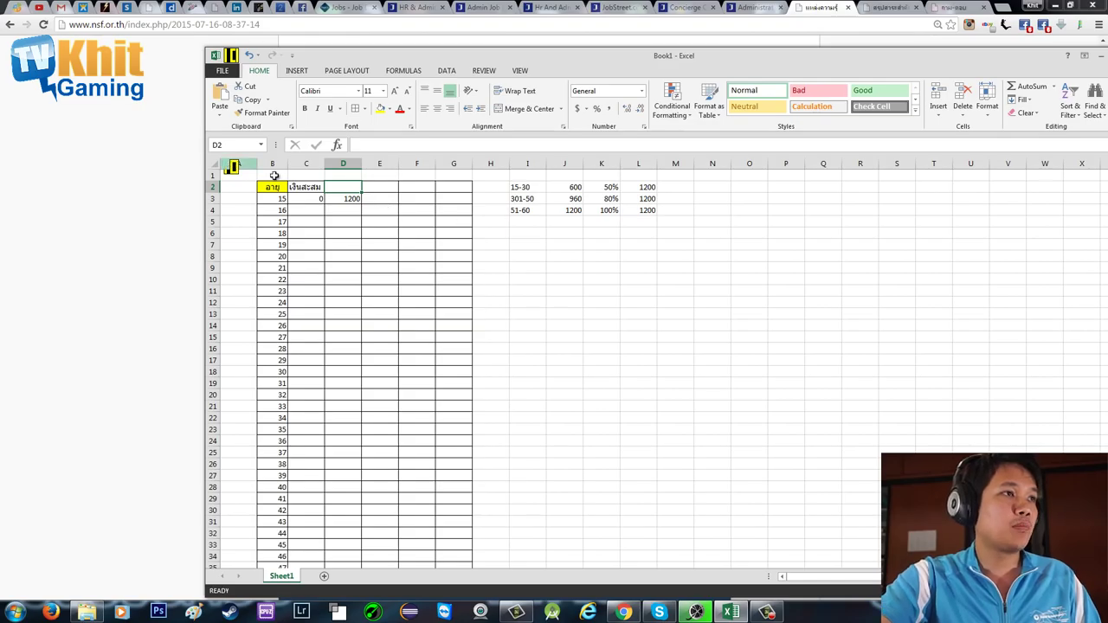
- Change the header in C2 to ยอดสะสม and fit column C to its contents
double_click(305, 188)
key(BackSpace)
key(BackSpace)
key(BackSpace)
key(BackSpace)
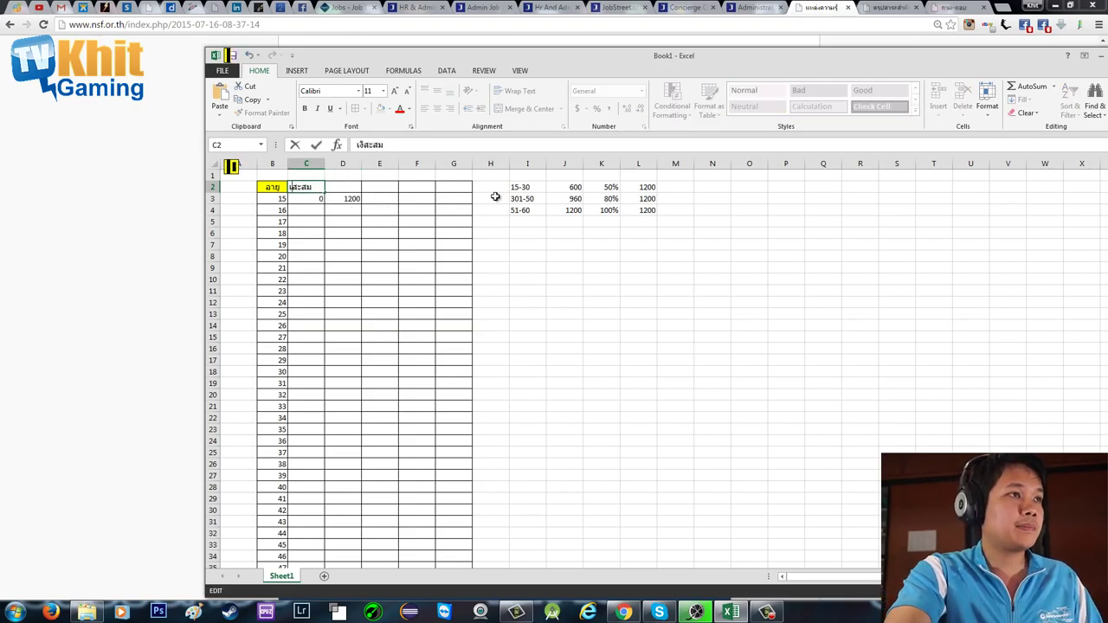
text(pvf)
key(BackSpace)
key(BackSpace)
key(BackSpace)
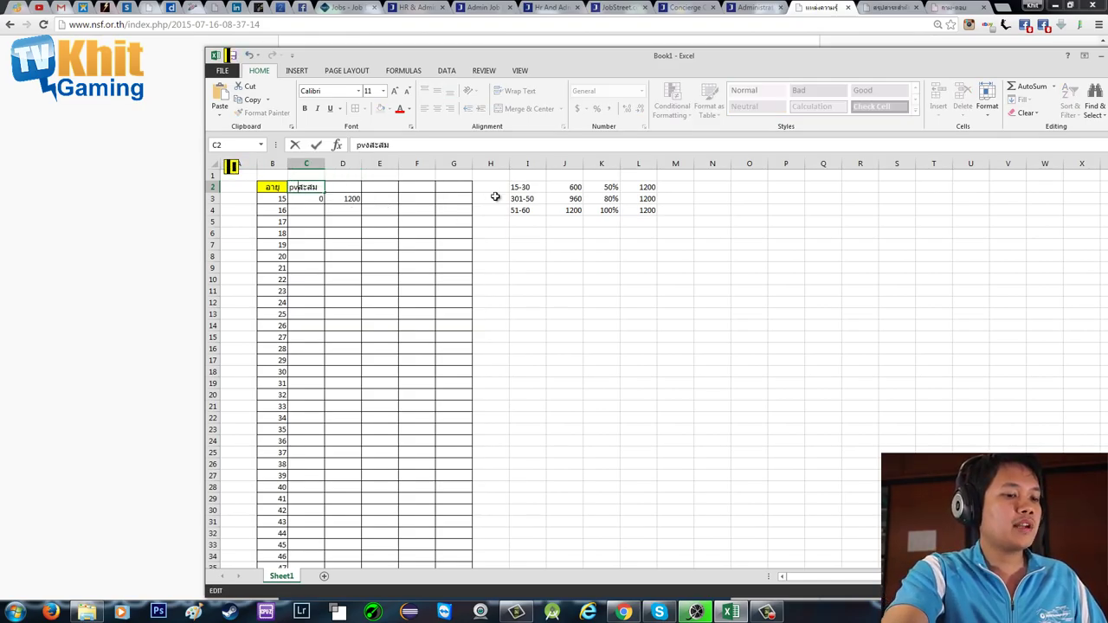
text(ยอด)
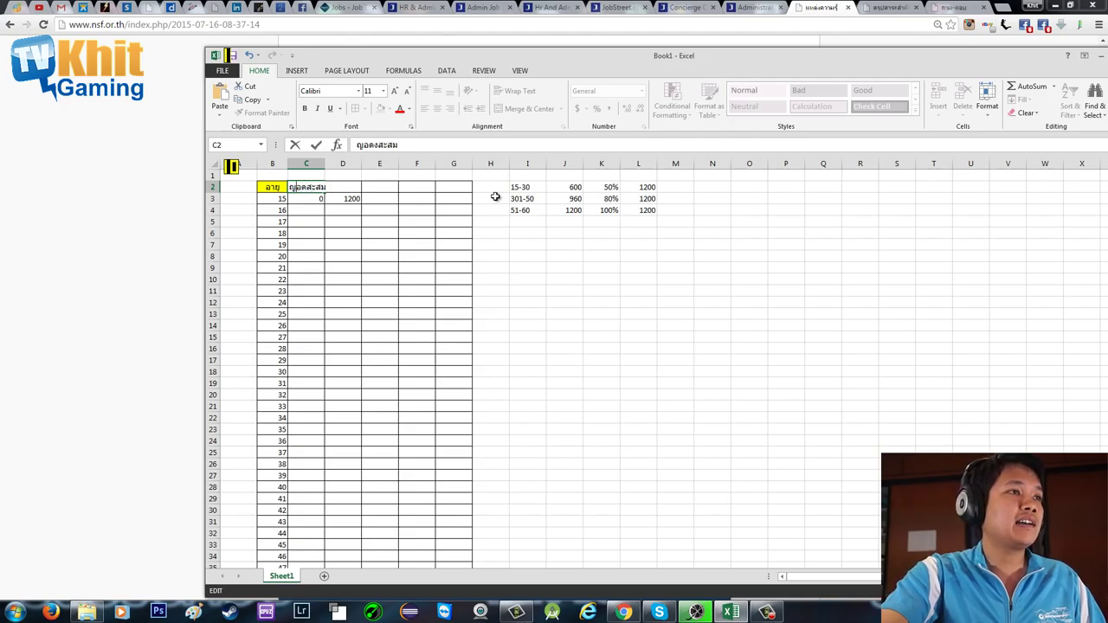
click(406, 249)
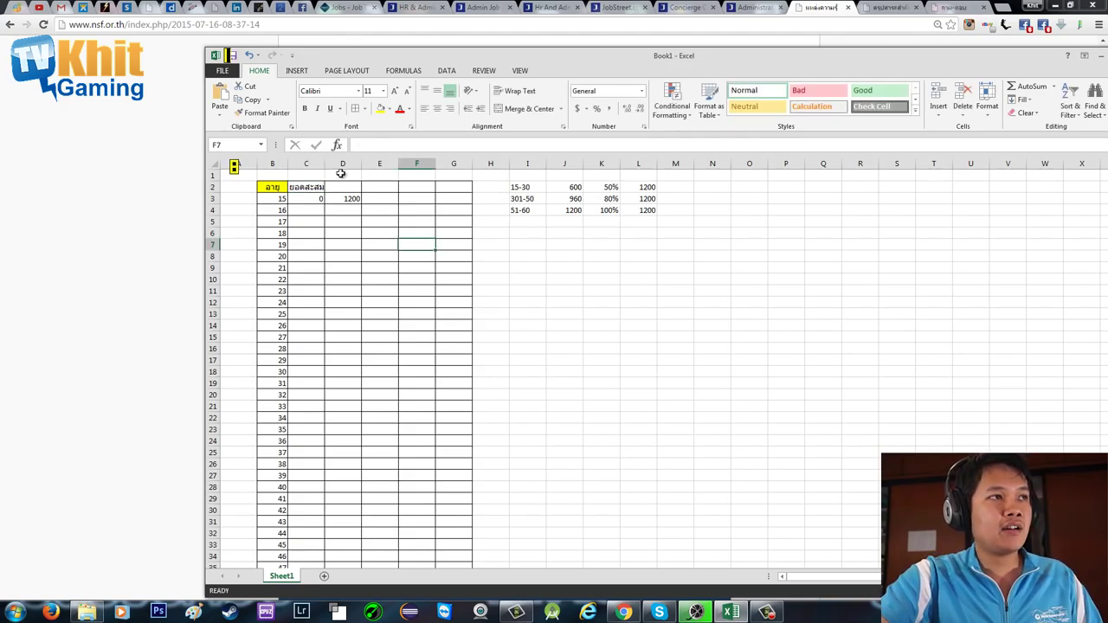
double_click(325, 164)
- Enter the header เงินสะสมต่อปี in D2 and fit column D to its contents
click(349, 187)
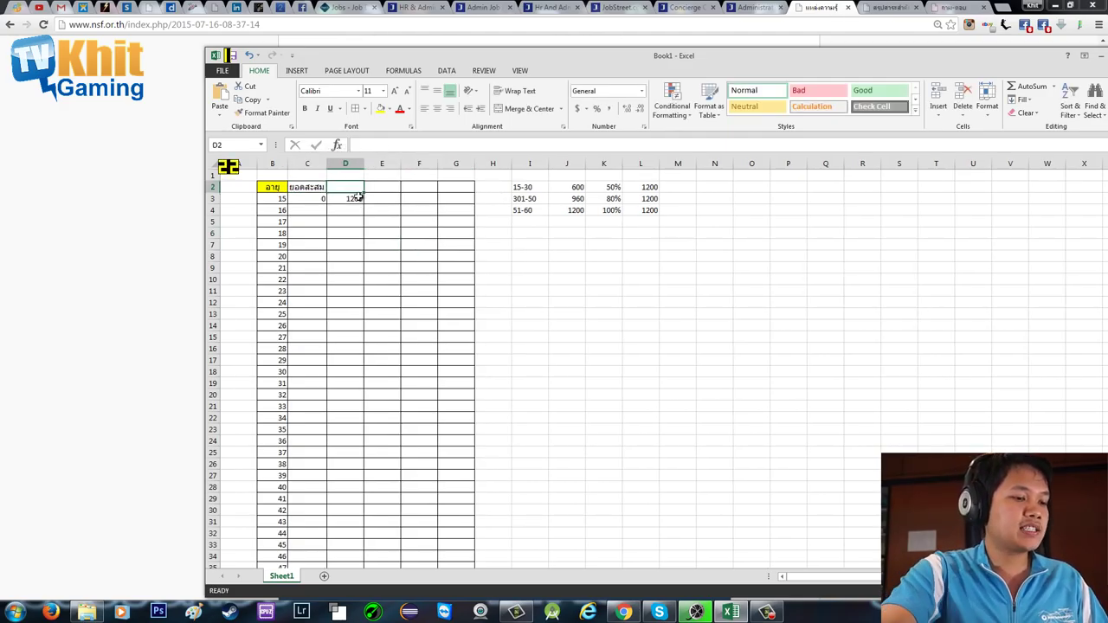
text(เ)
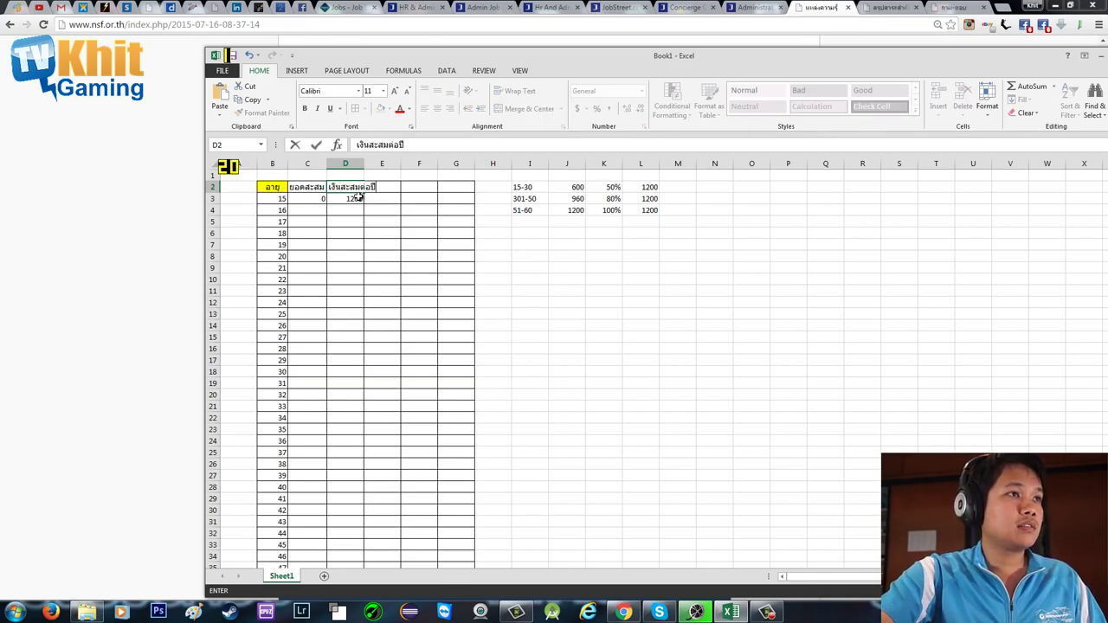
text(งินสะสมต่อปี)
click(418, 253)
double_click(363, 164)
- Enter the label ดอกเบี้ย in I6, below the age range and rate table
click(617, 290)
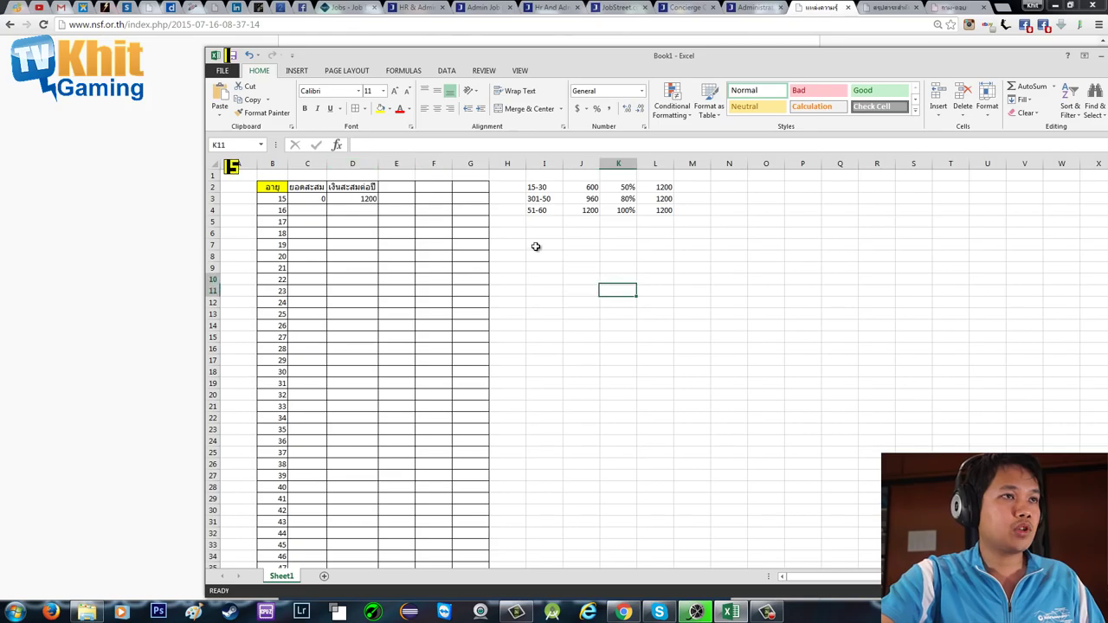
click(545, 232)
click(575, 232)
click(547, 243)
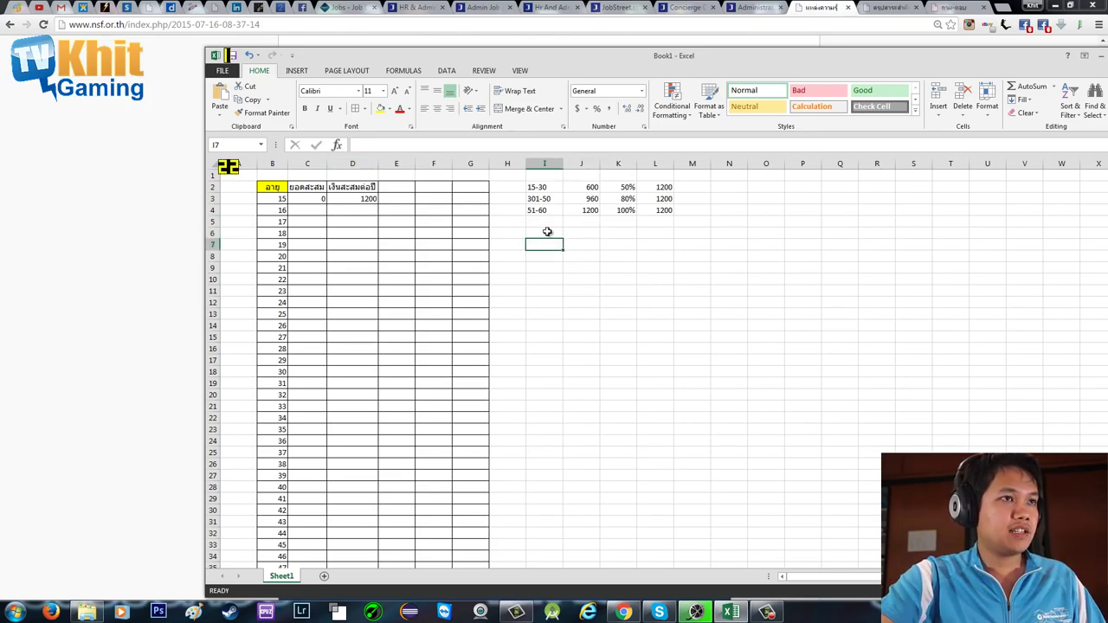
click(547, 232)
text(ตอ)
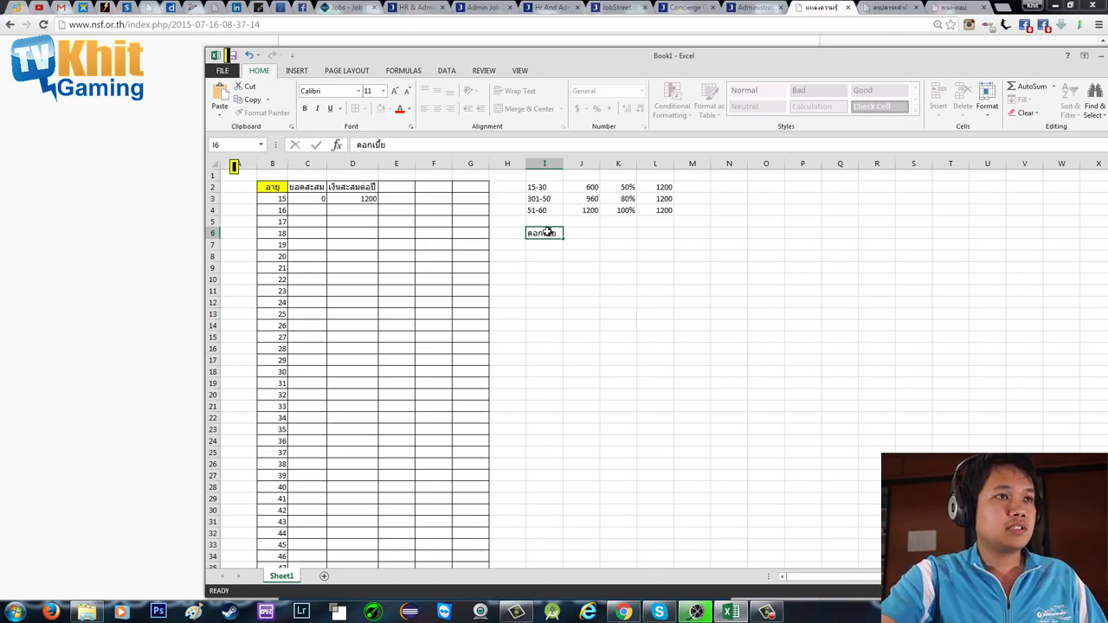
- Try entering the interest rate in J6 as 0.03, displayed with two decimal places
key(Tab)
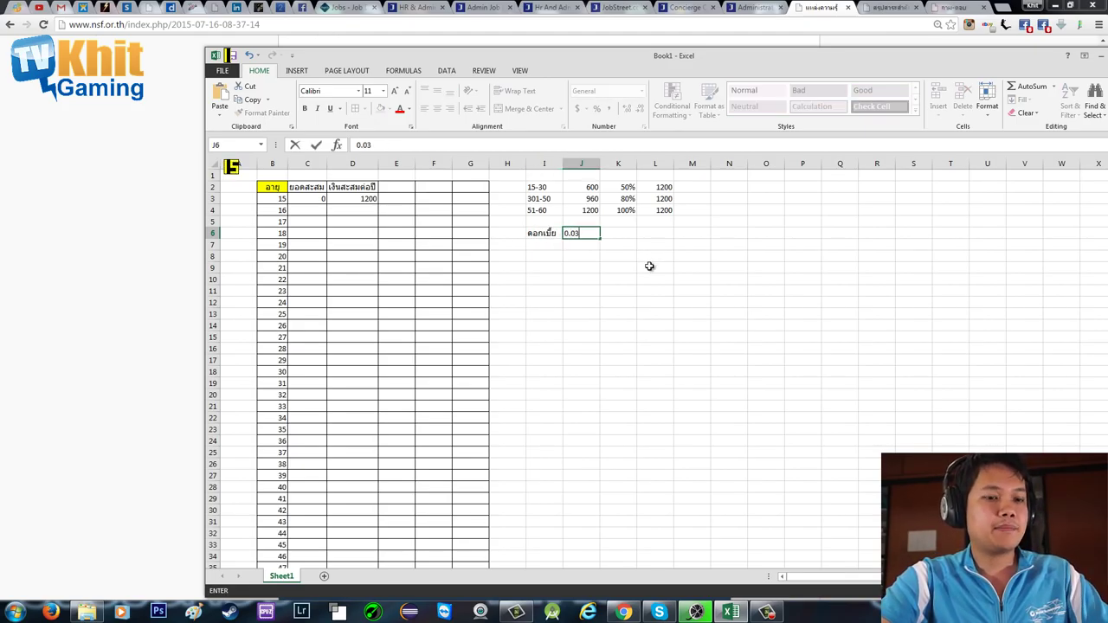
text(03)
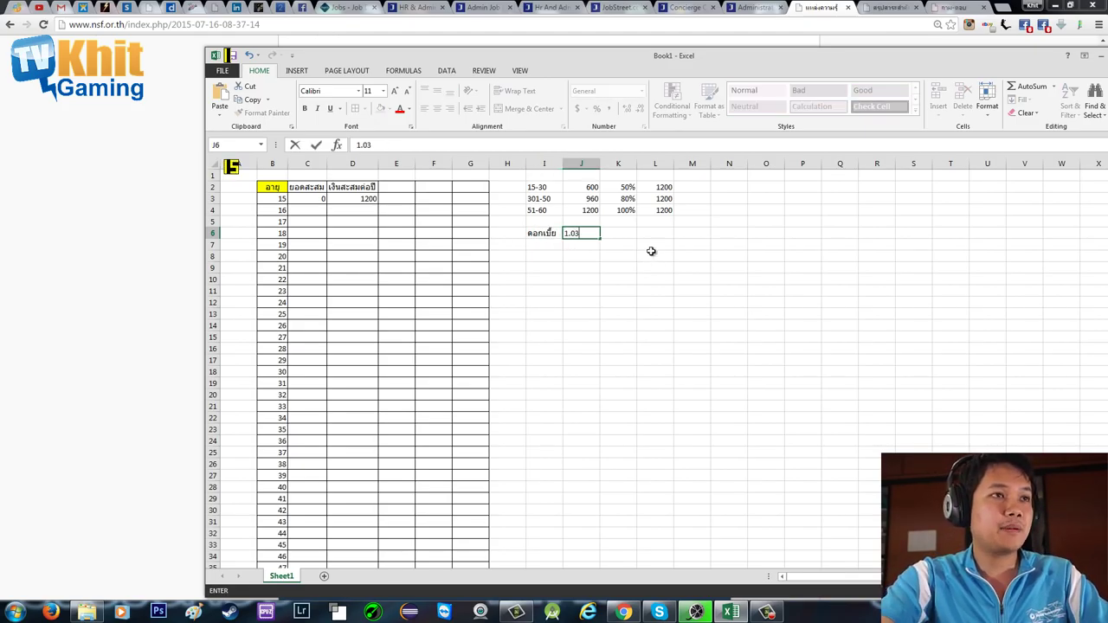
click(610, 265)
click(585, 238)
text(34)
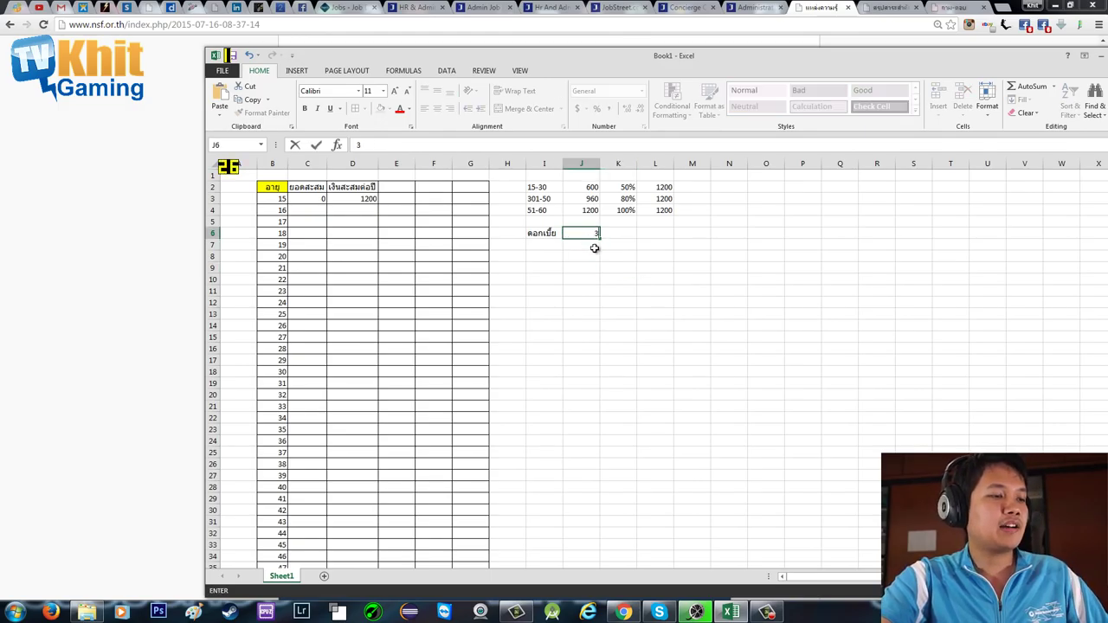
click(630, 250)
click(587, 237)
text(3)
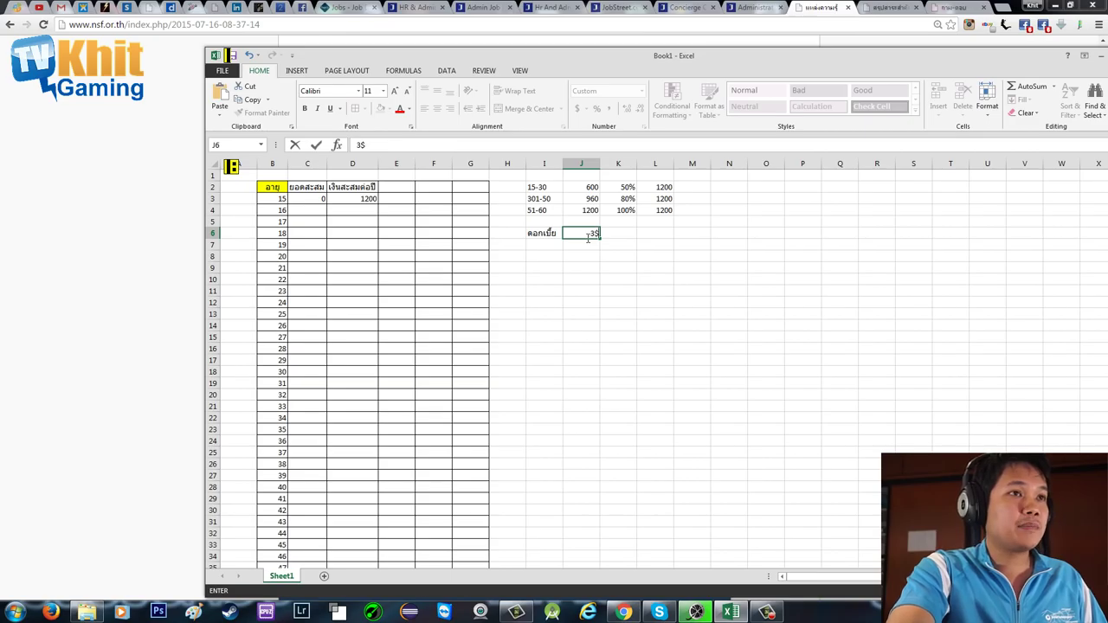
click(608, 254)
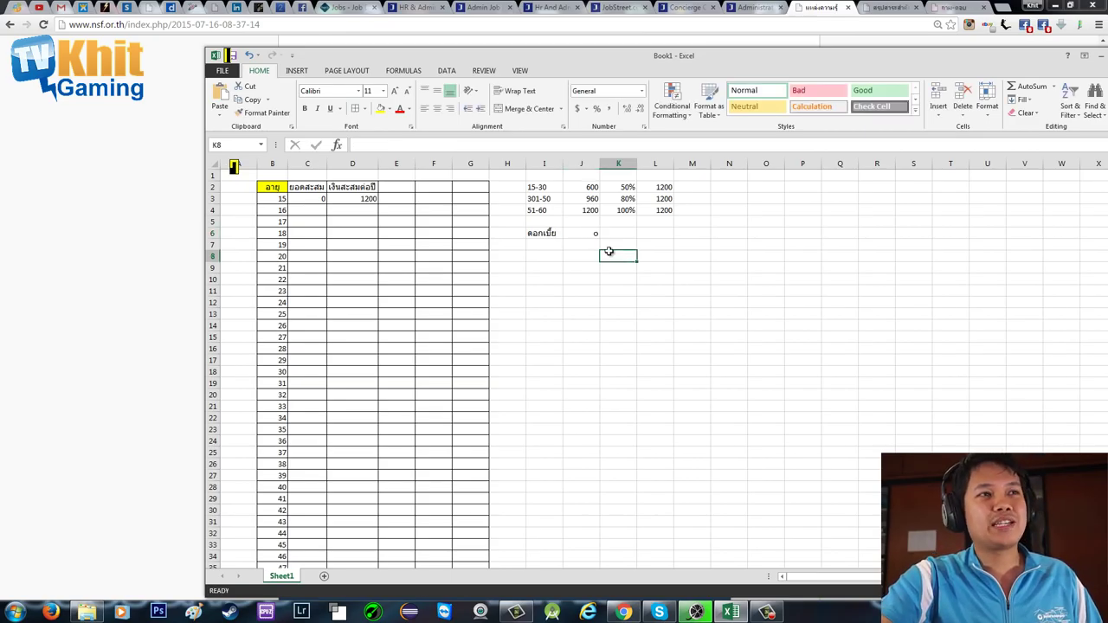
click(593, 235)
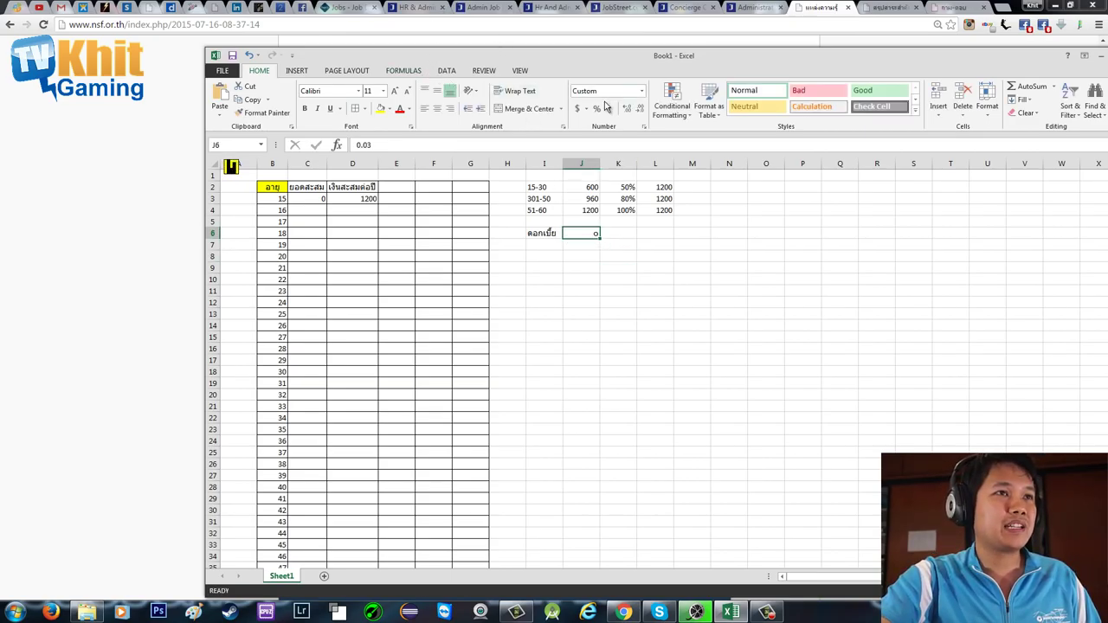
click(627, 109)
click(627, 109)
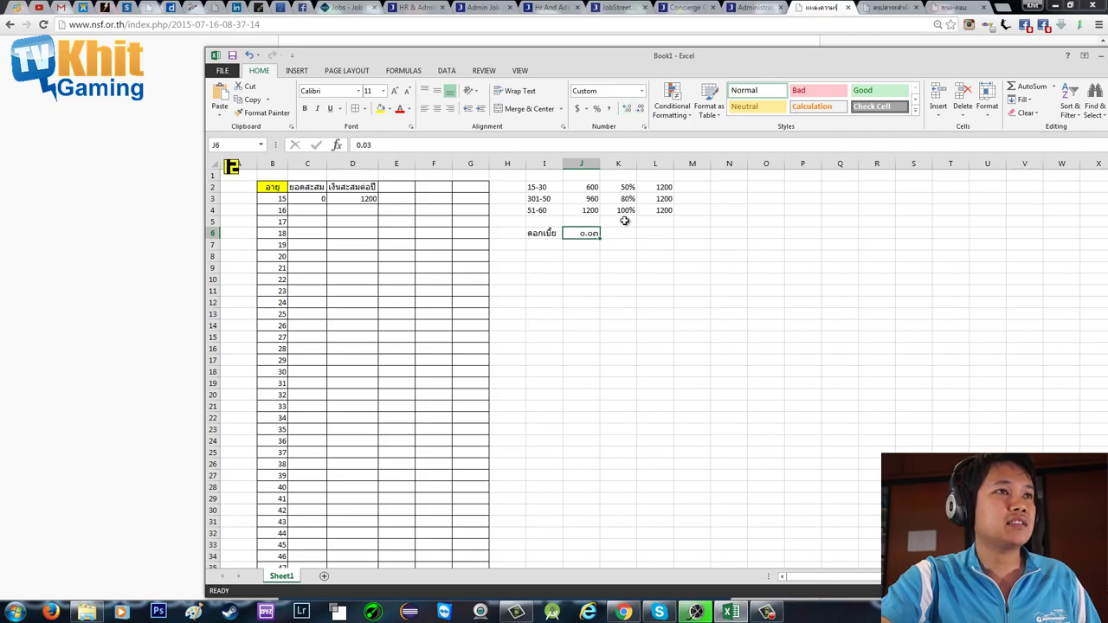
- Maximize the workbook window and enlarge the view of the sheet
double_click(932, 52)
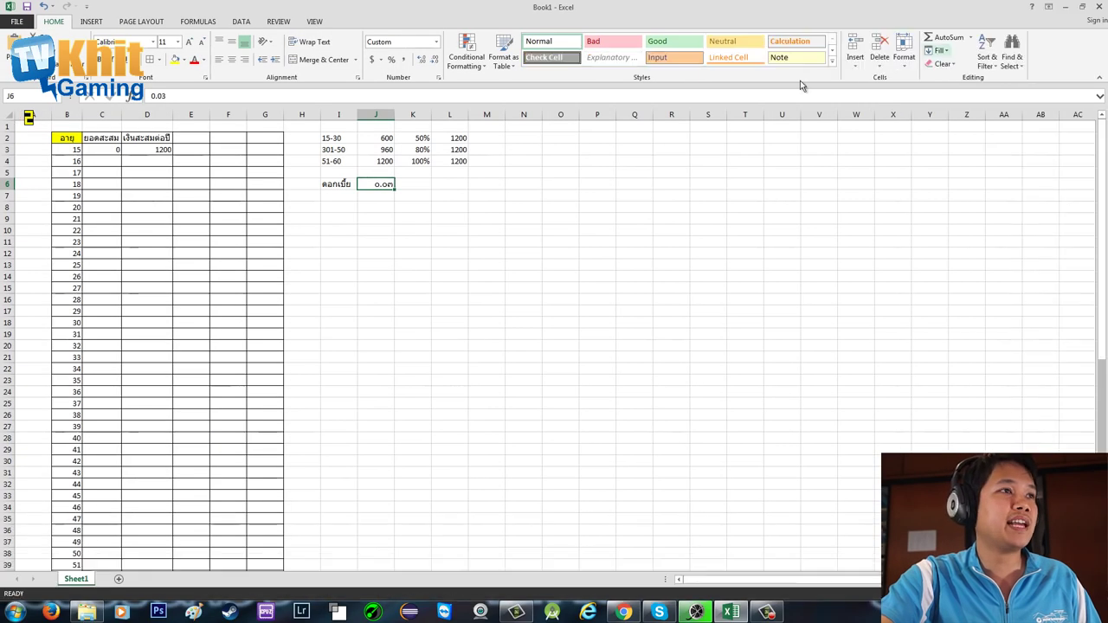
ctrl+scroll(519, 254, up, 3)
scroll(522, 256, up, 2)
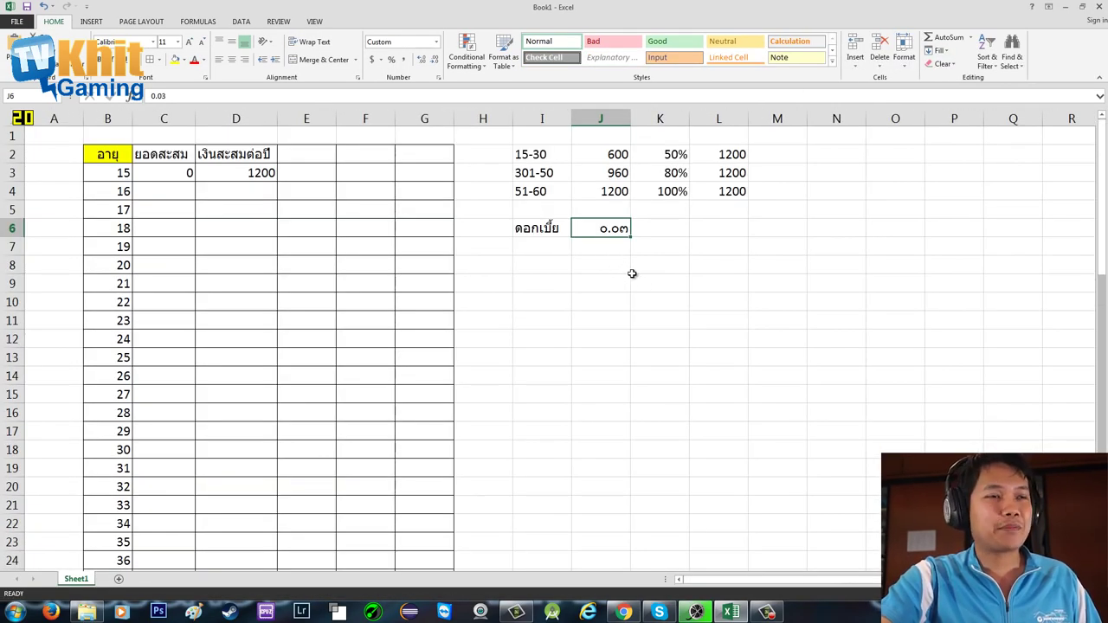
- Clear the interest rate from J6
click(615, 248)
click(614, 232)
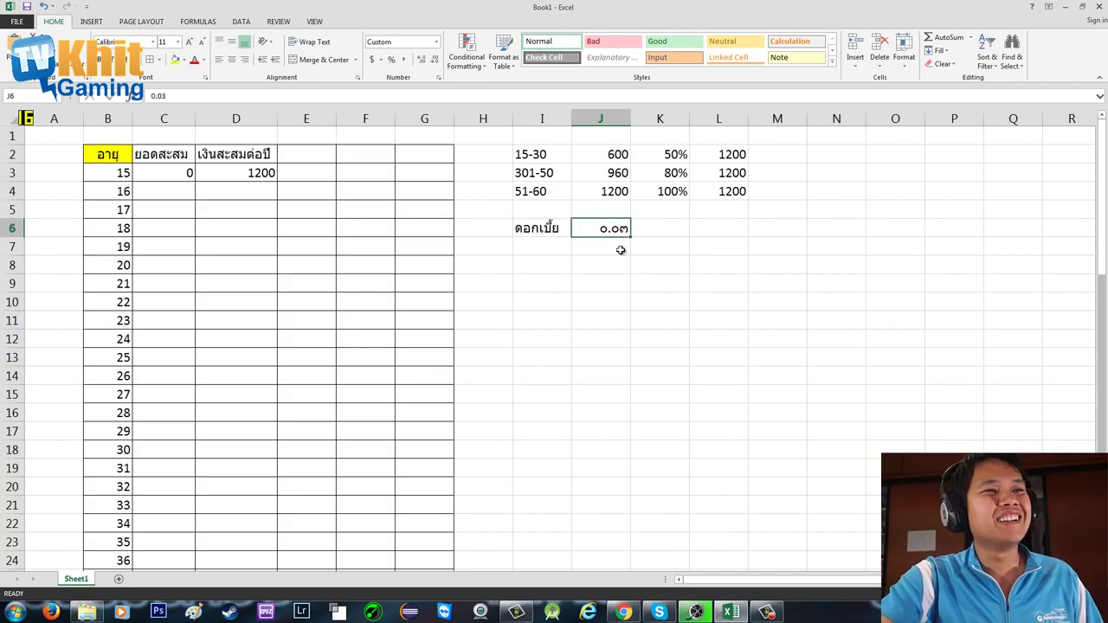
click(618, 249)
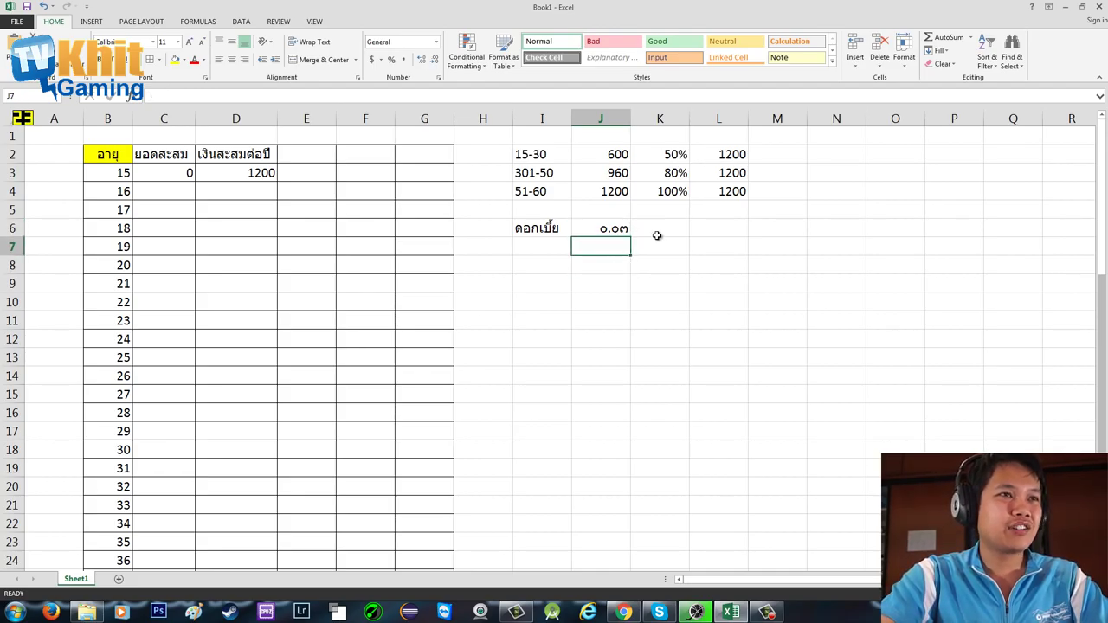
click(656, 235)
click(615, 229)
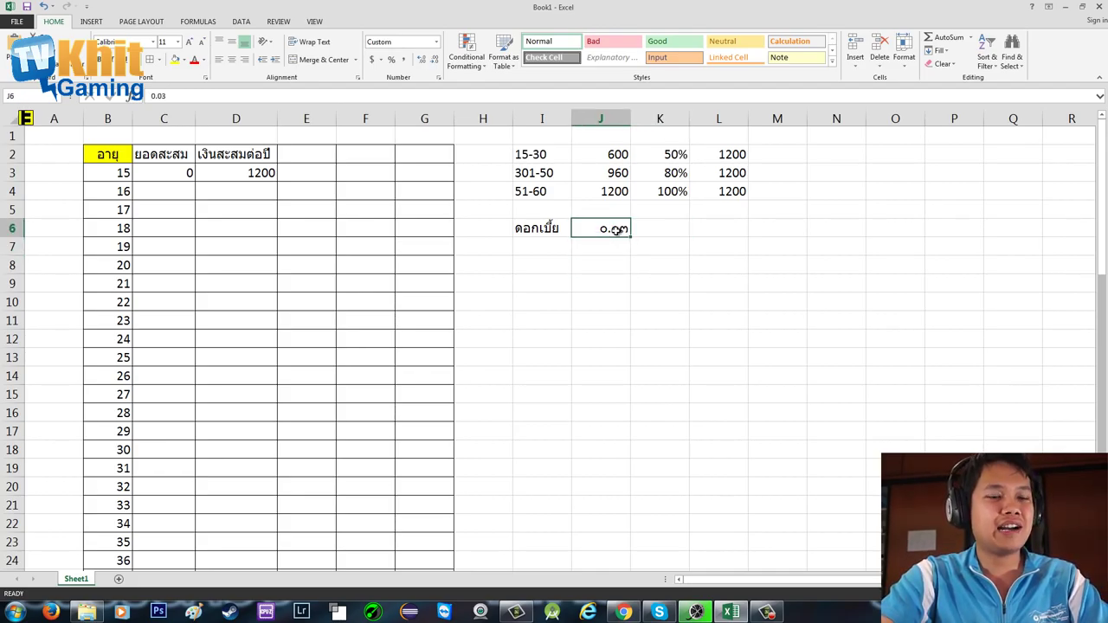
- Try entering the interest rate in K6 as 1.03%, displayed with two decimal places
click(665, 229)
text(1.03)
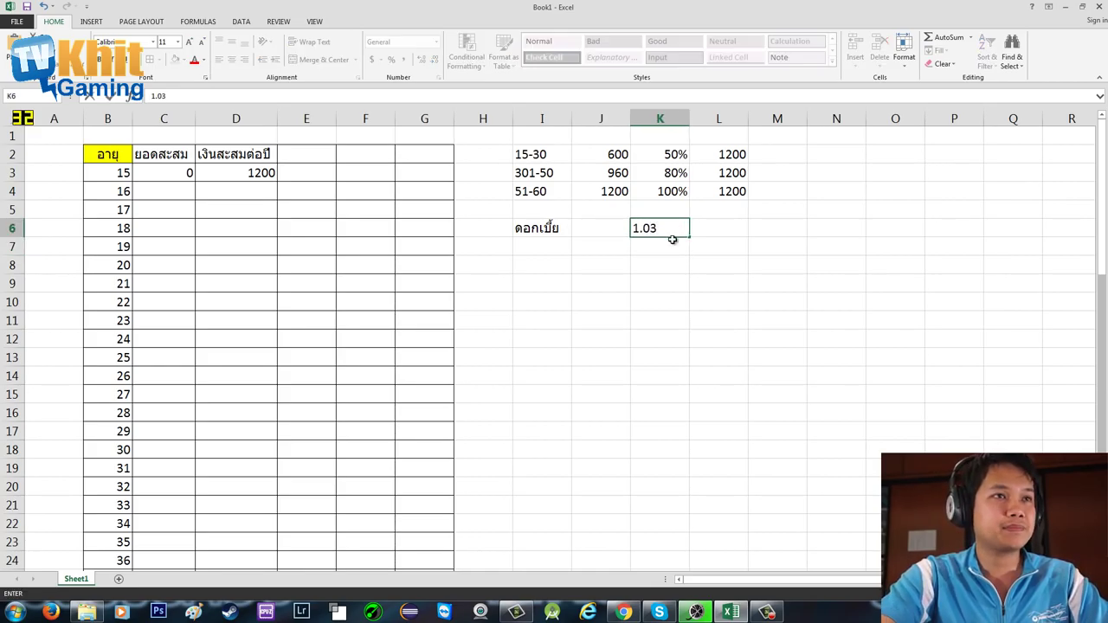
text(%)
key(Return)
click(667, 231)
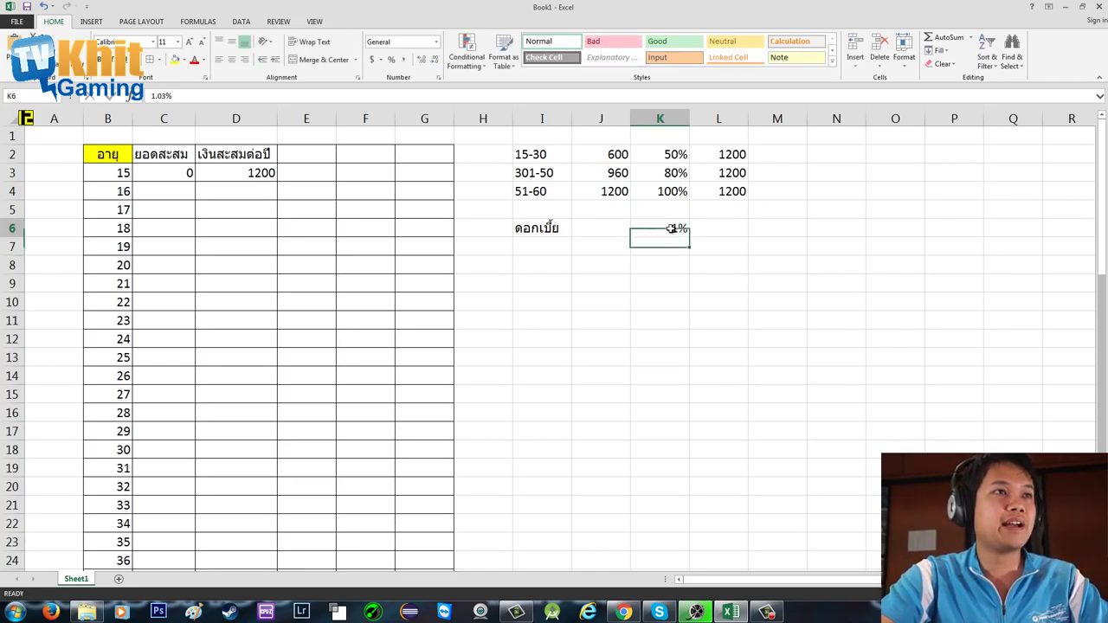
click(424, 61)
click(424, 60)
click(668, 247)
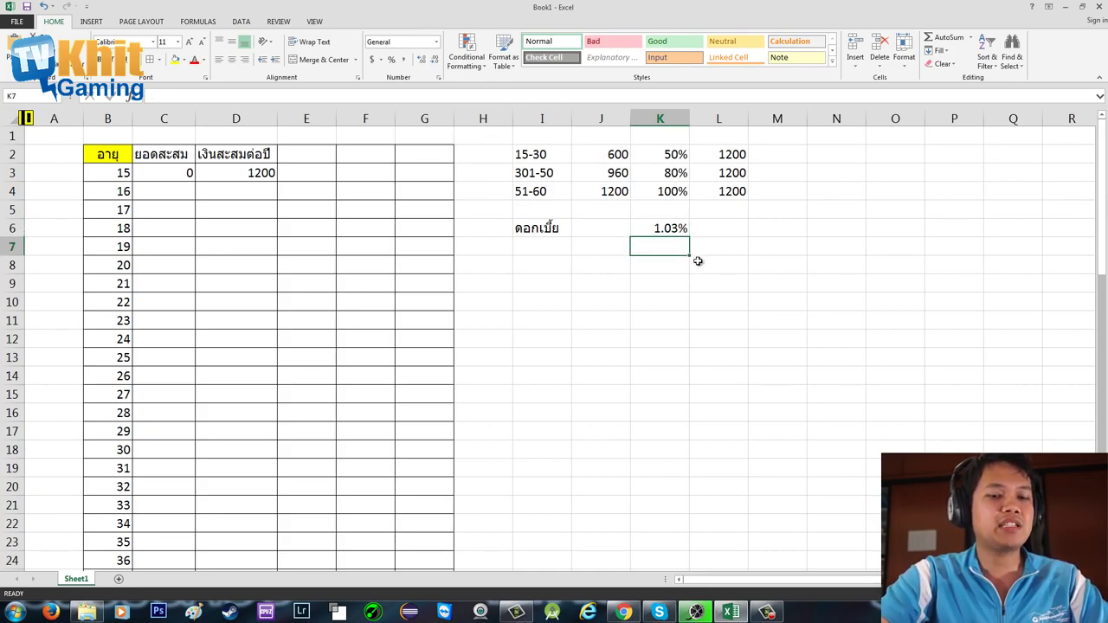
- Set K6 to the General number format and enter 1.03 as the interest multiplier
text(1.)
key(Escape)
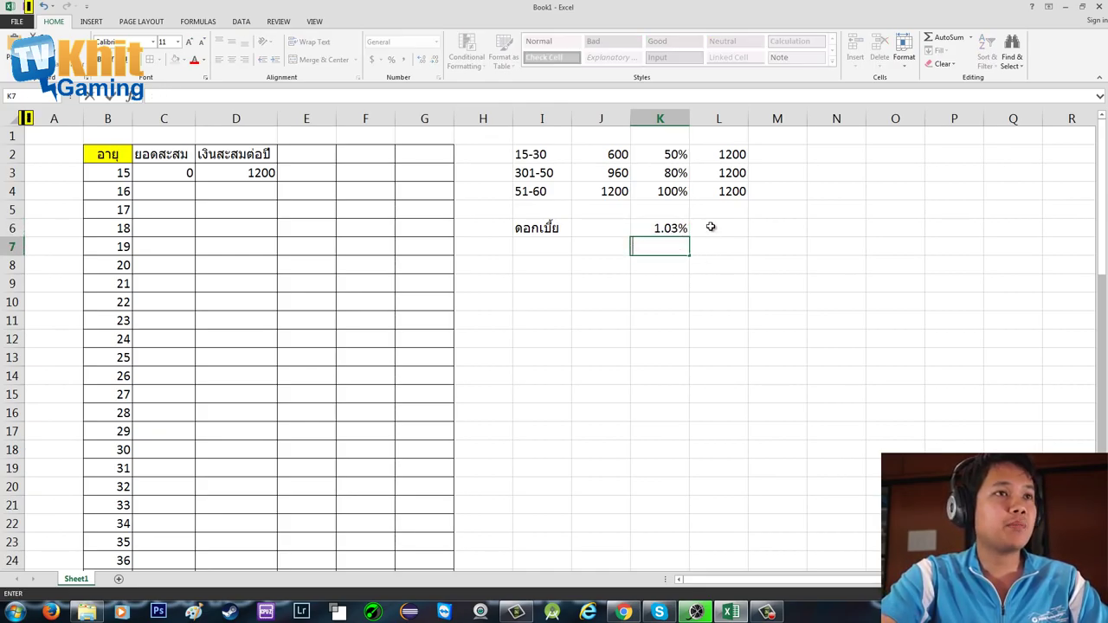
click(668, 225)
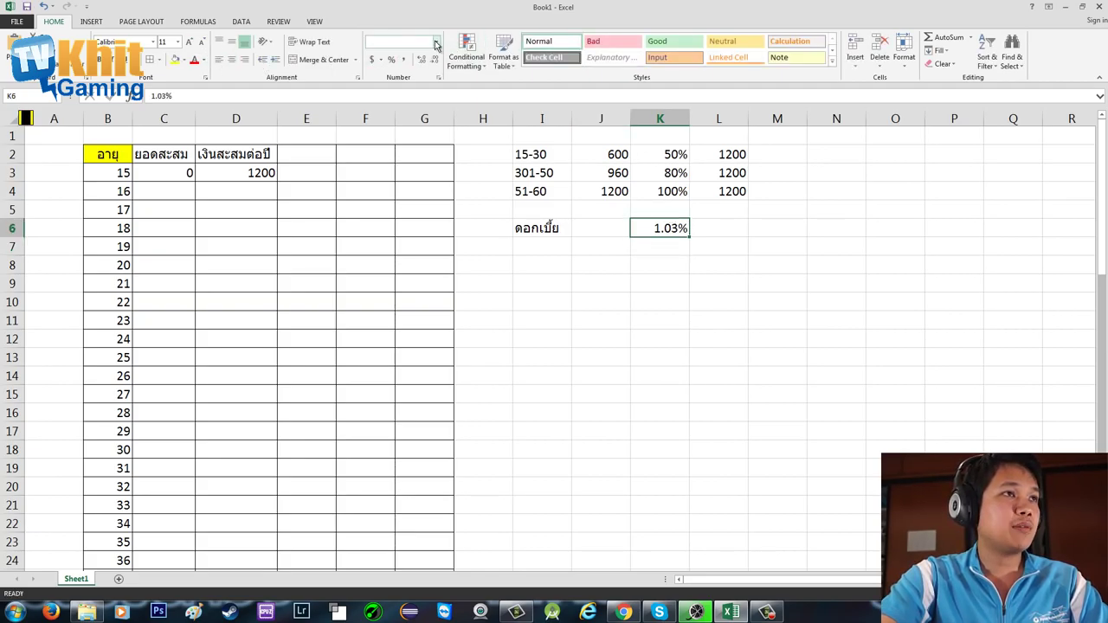
click(436, 41)
click(406, 64)
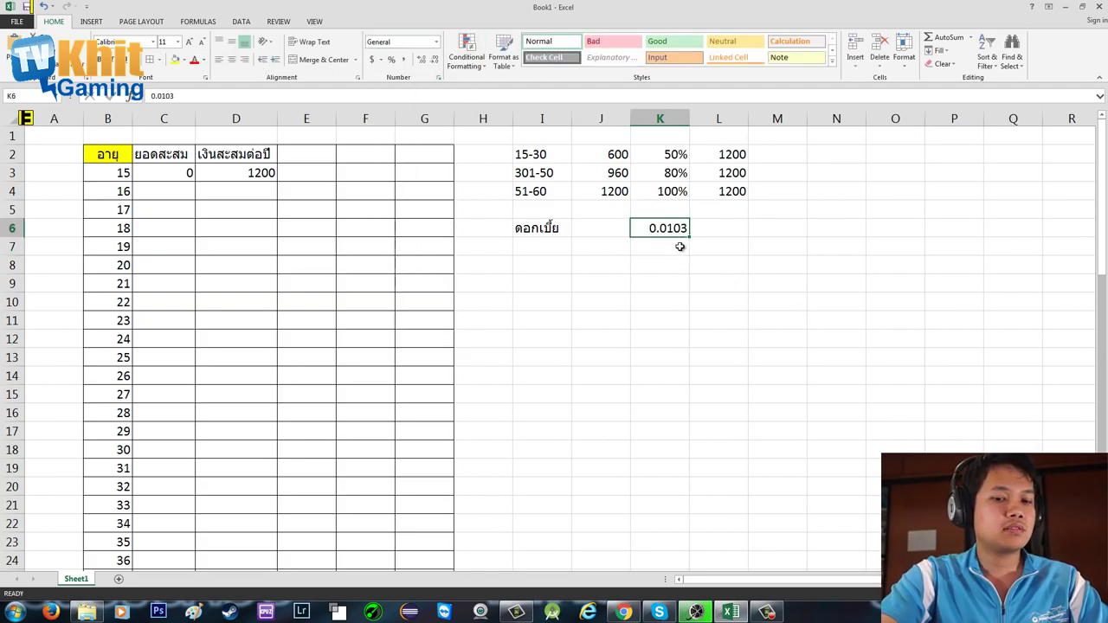
text(1.03)
key(Return)
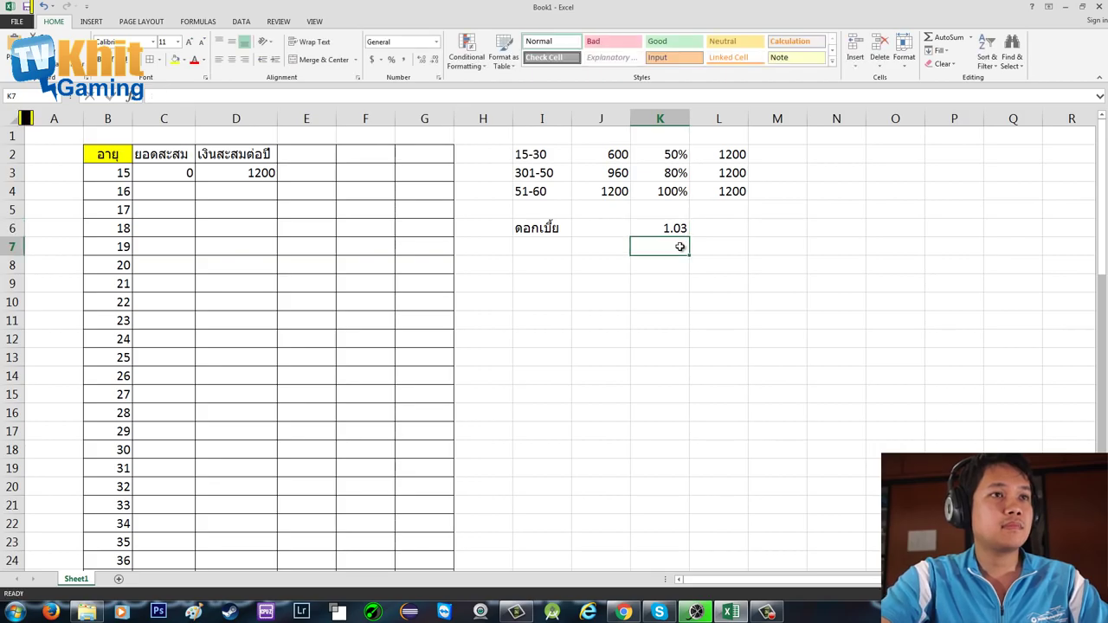
- Try entering a second interest rate of 1.035% in K7, and delete it
text(1.035)
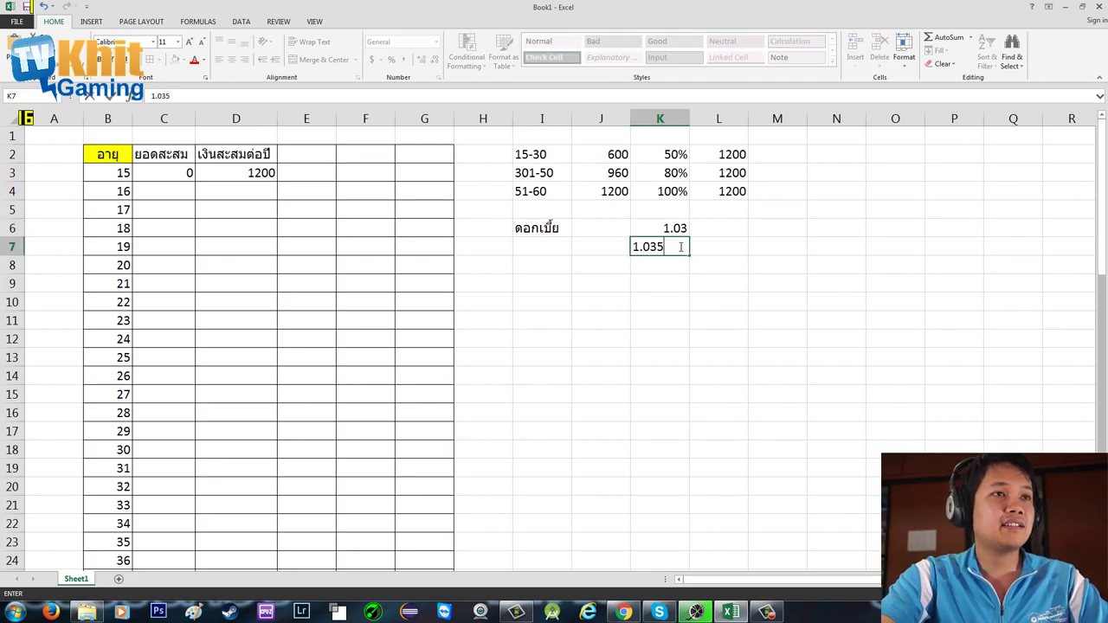
text(%)
click(708, 285)
click(681, 264)
click(680, 249)
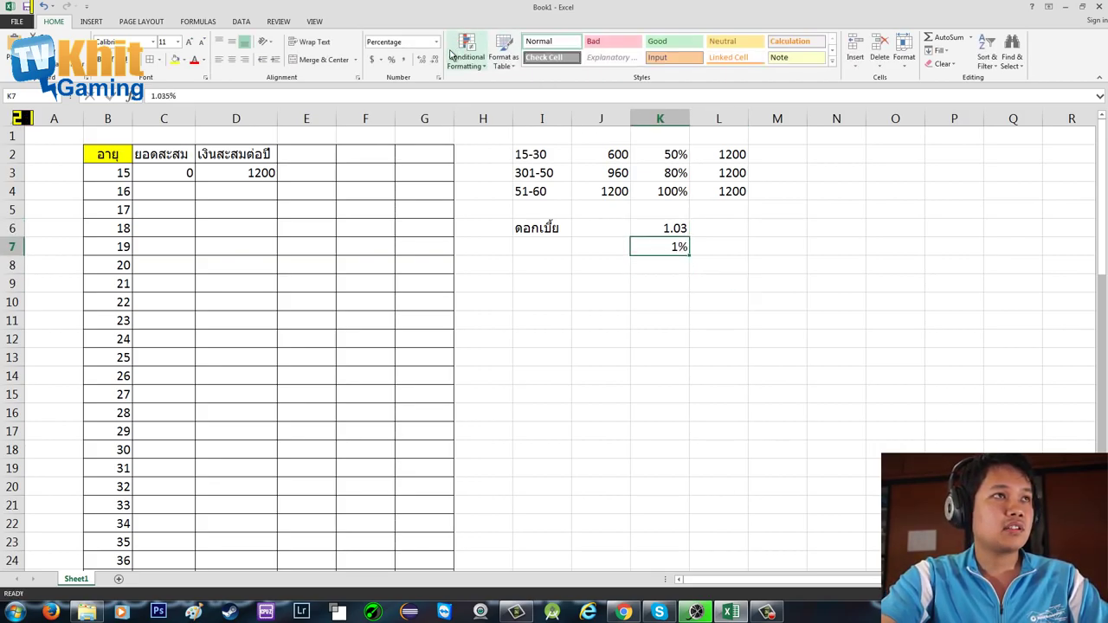
key(Delete)
- Move the interest multiplier from K6 to L6, and enter 1.035 in L7 and 1.04 in L8
click(676, 229)
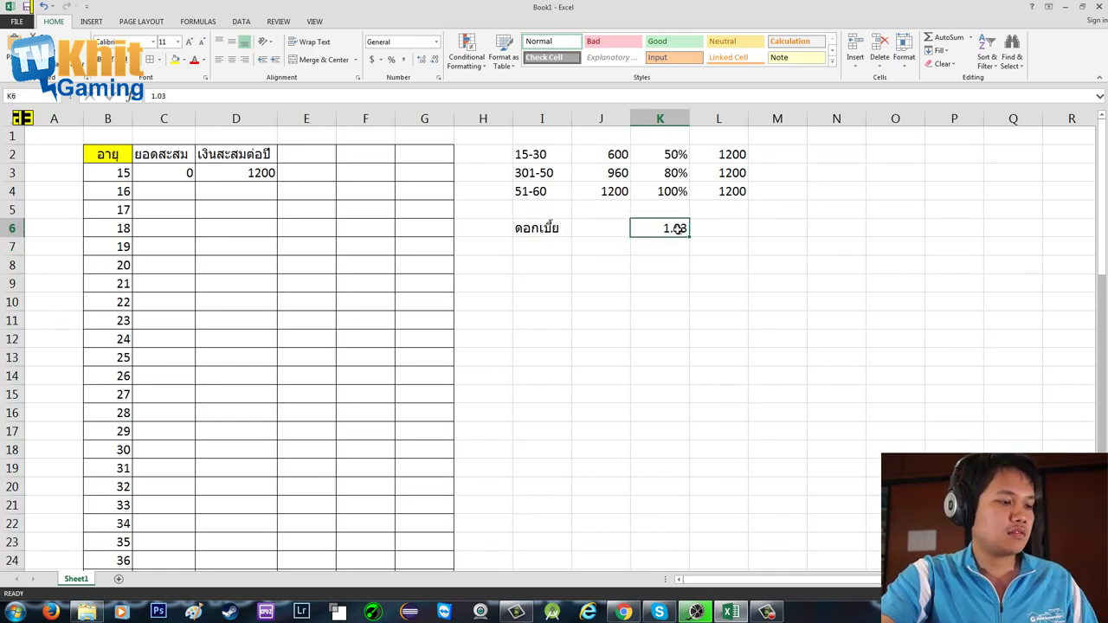
drag(689, 230, 718, 227)
click(732, 251)
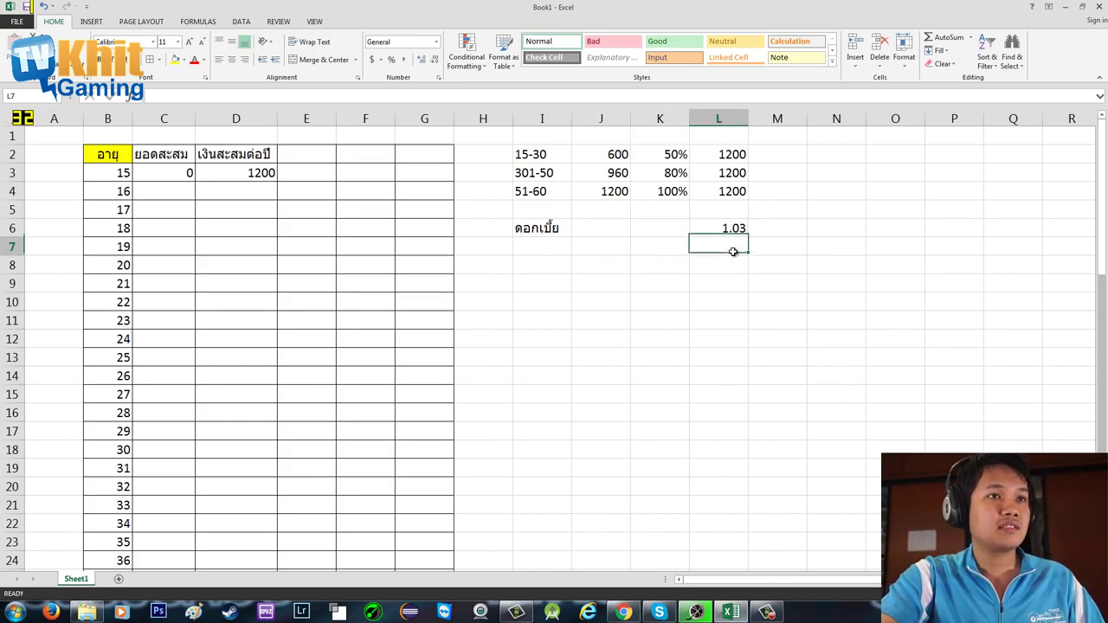
text(1.035)
key(Return)
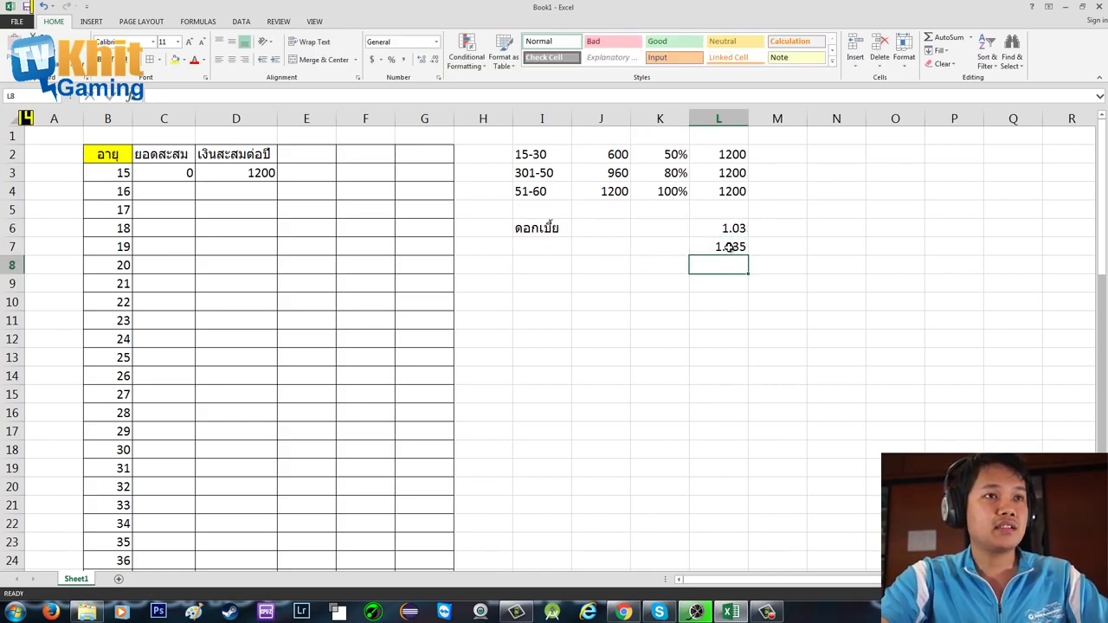
text(1.04)
click(665, 282)
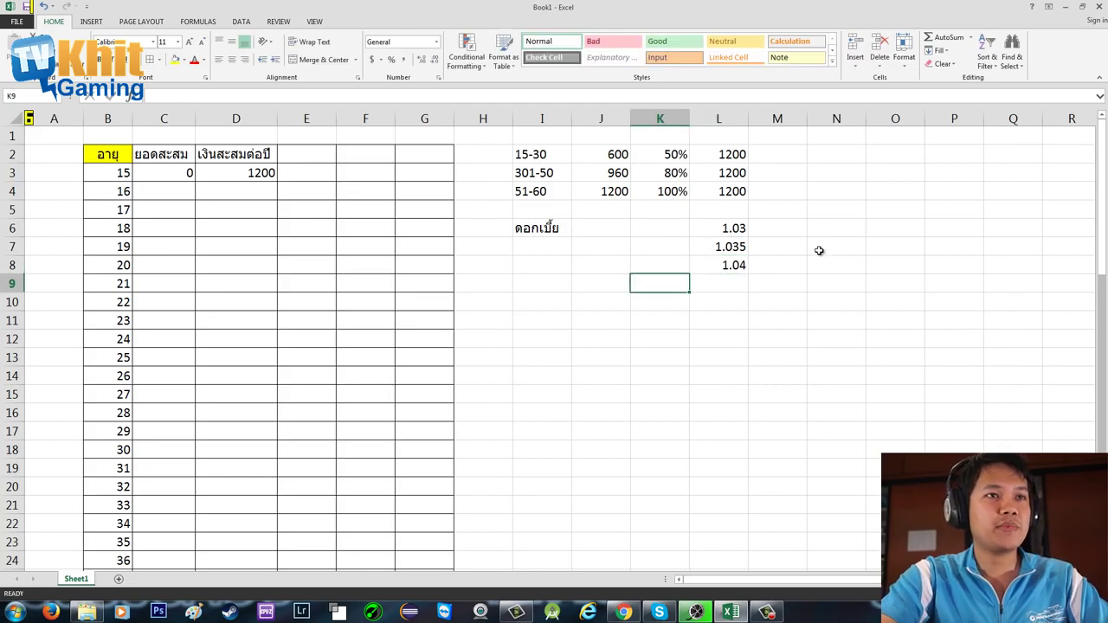
click(790, 228)
click(788, 247)
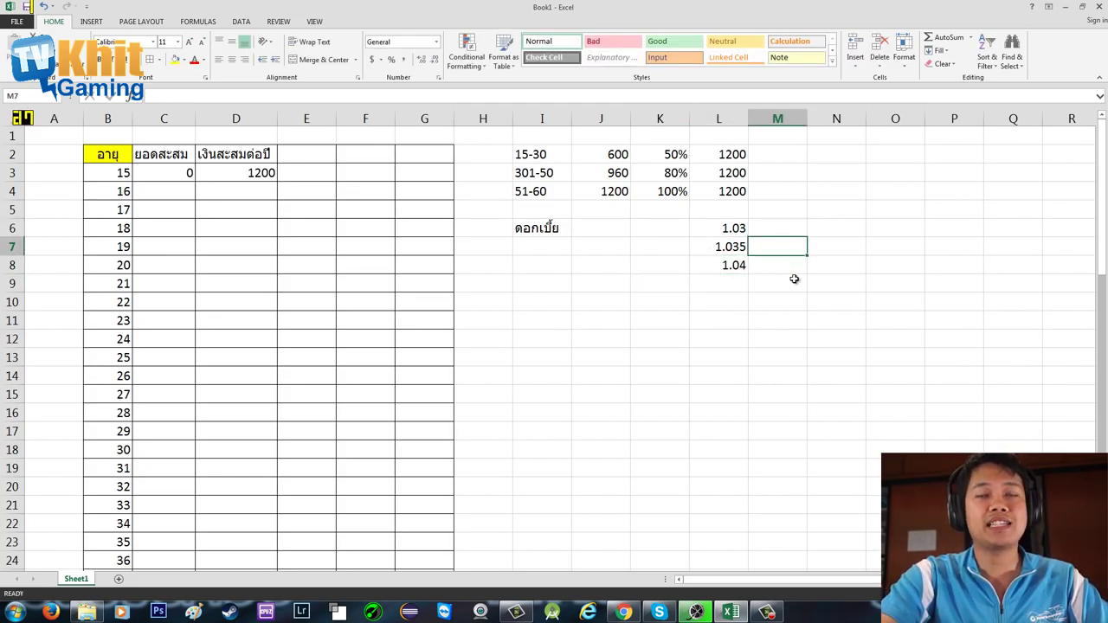
click(792, 279)
click(388, 288)
click(230, 208)
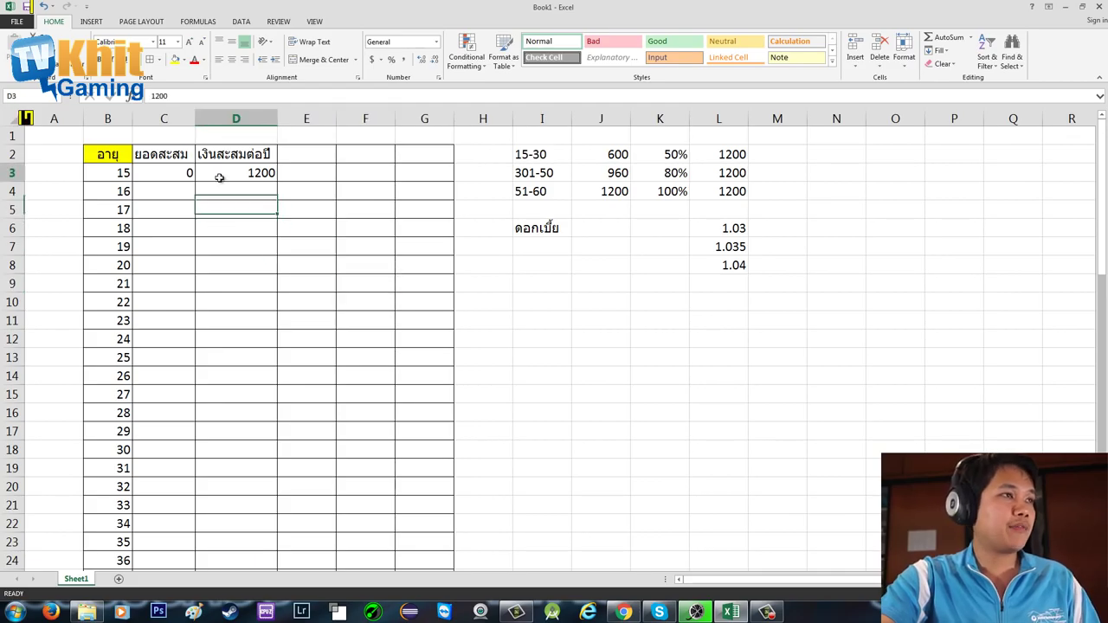
click(184, 193)
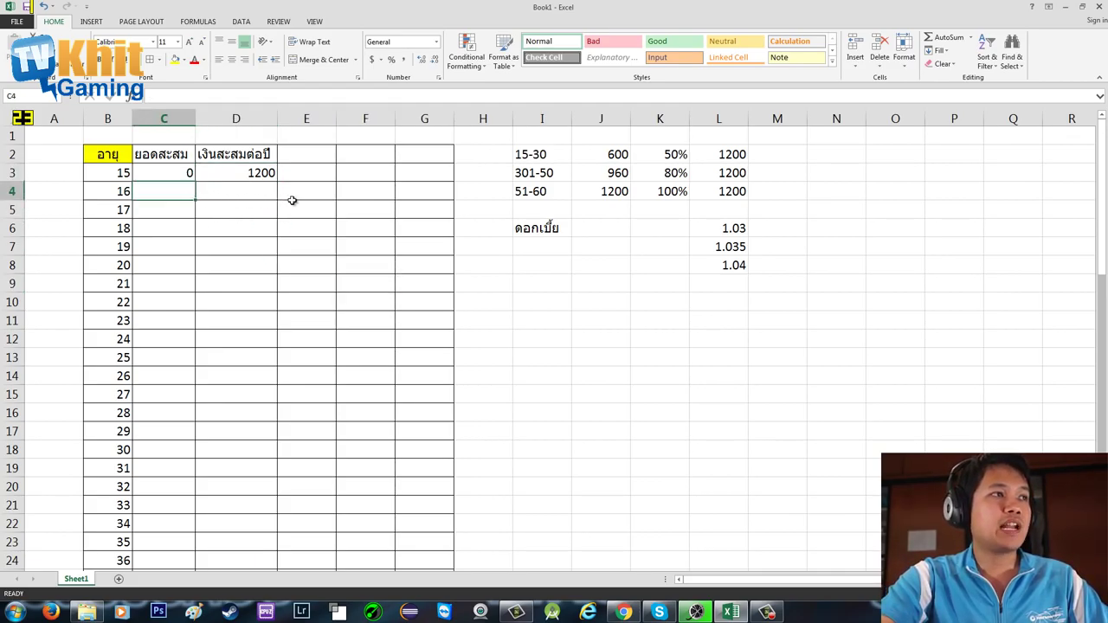
text(=)
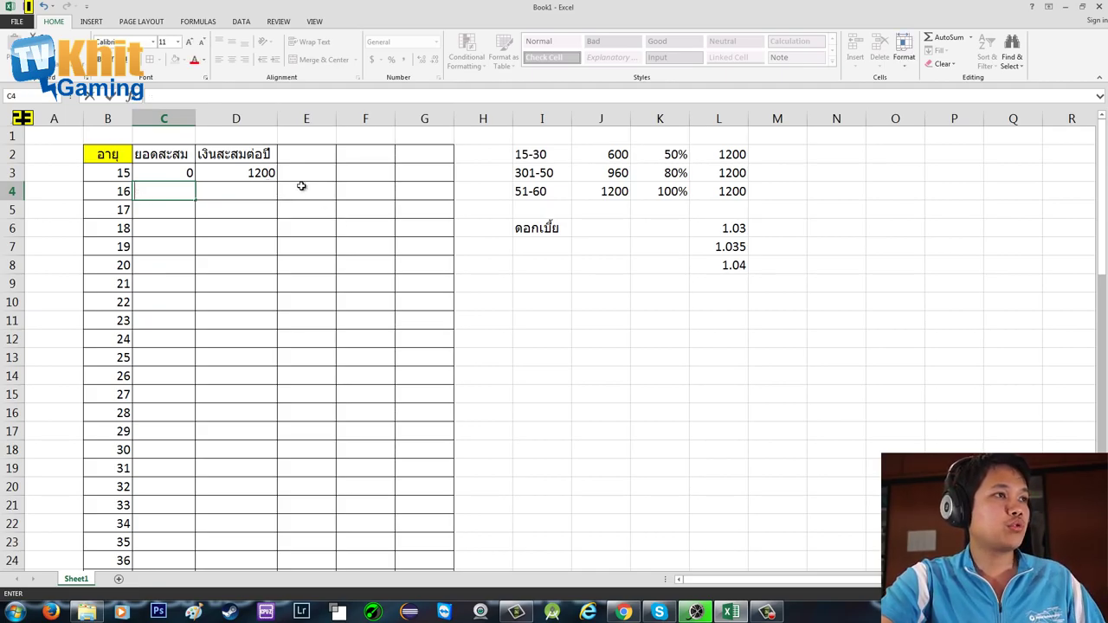
key(Escape)
- Enter the header เงินสมทบ in E2
click(299, 173)
click(314, 156)
text(g'bol,)
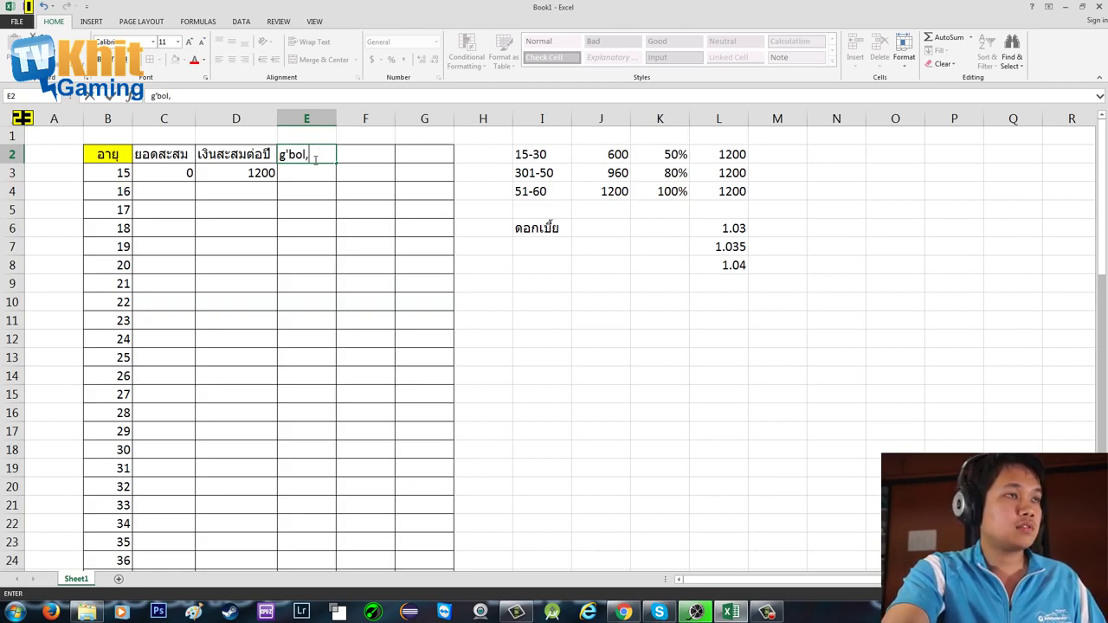
key(BackSpace)
key(BackSpace)
key(BackSpace)
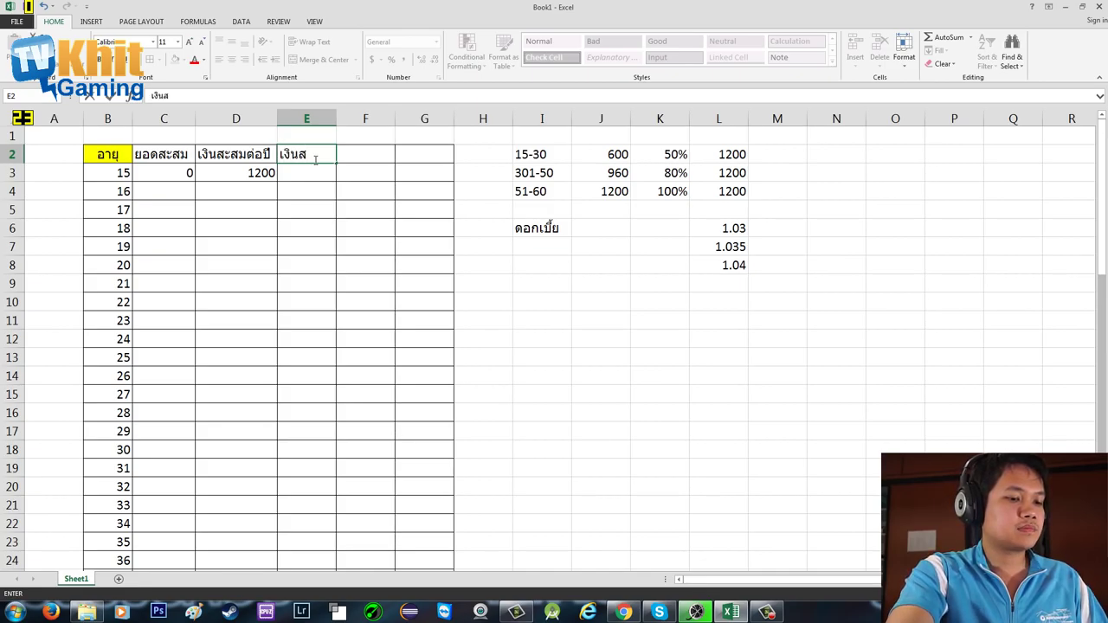
key(Return)
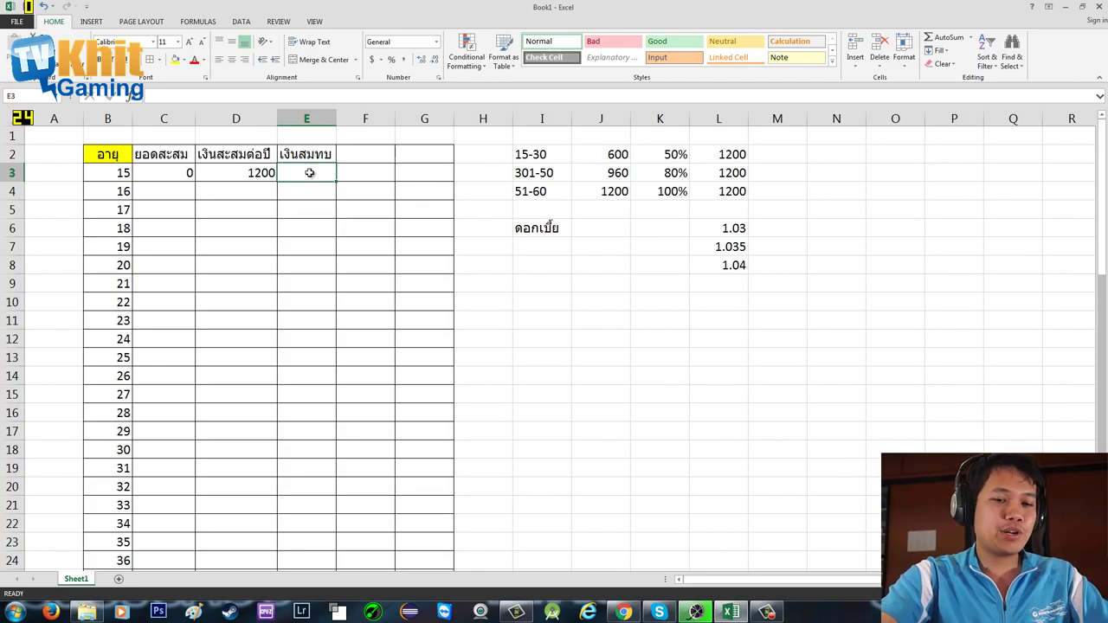
- Enter 600 in E3 and fill it down to E18, covering ages 15 to 30
text(600)
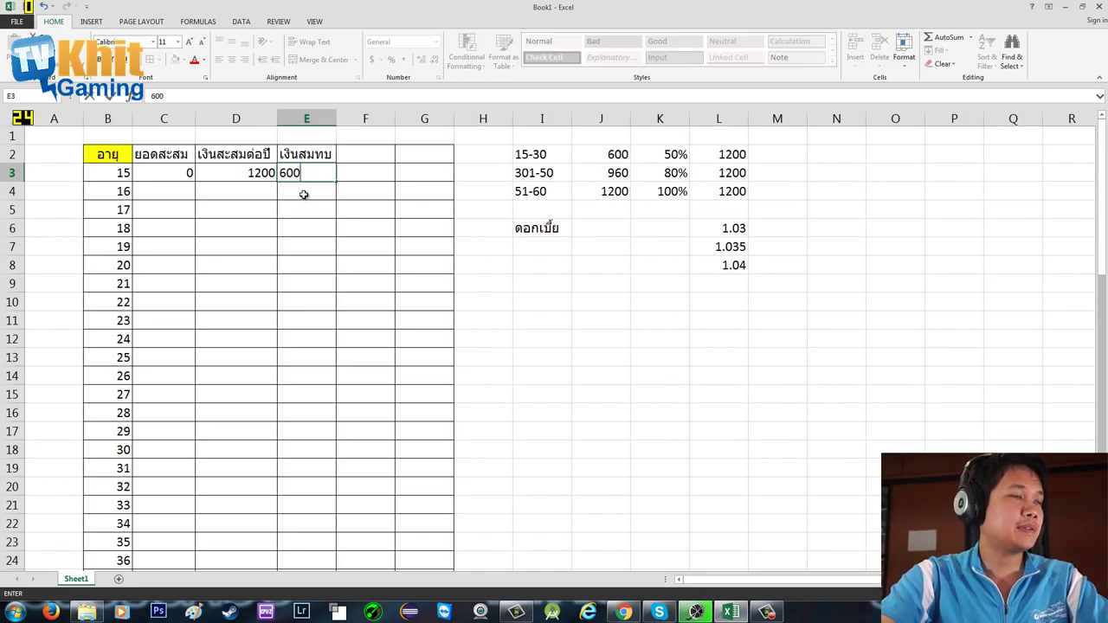
key(Return)
click(321, 170)
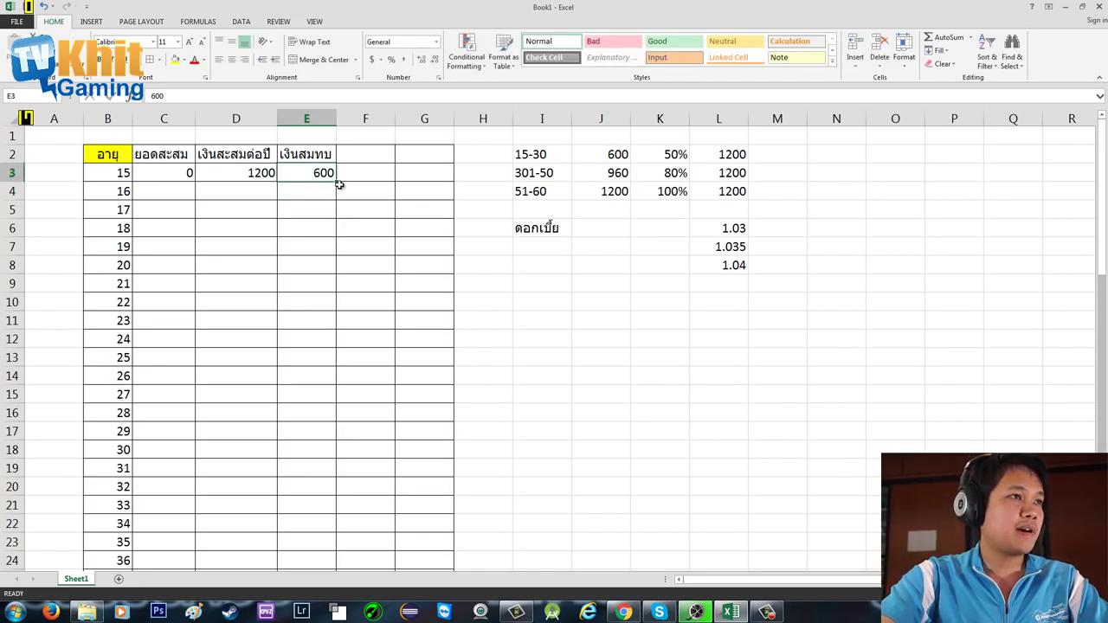
drag(336, 206, 332, 457)
scroll(361, 408, down, 1)
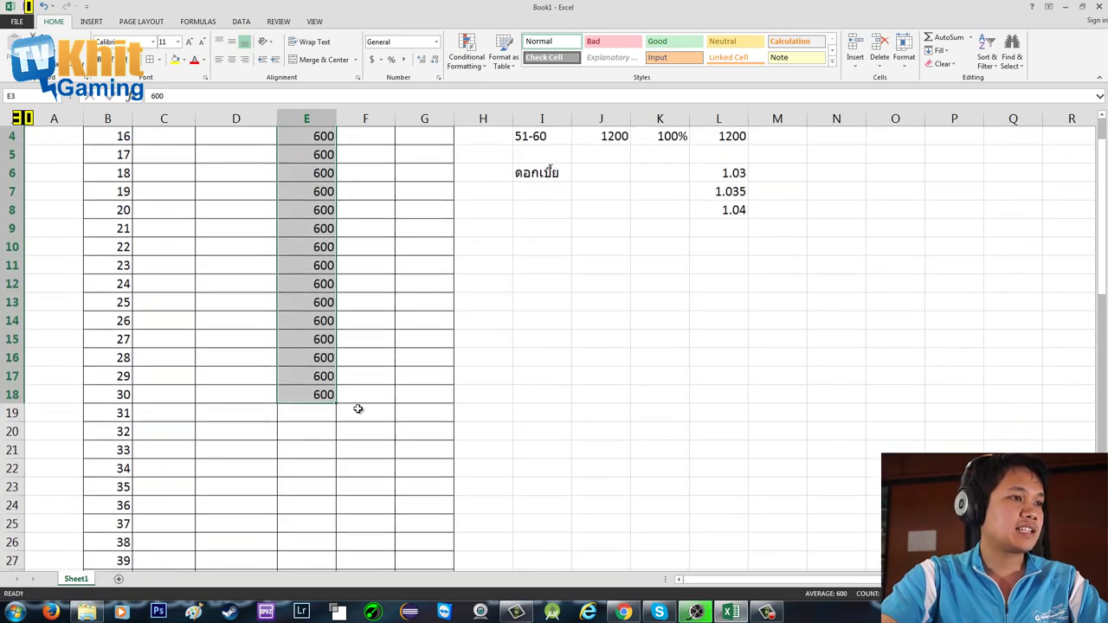
- Enter 960 in E19 and fill it down to E38, covering ages 31 to 50
click(325, 412)
text(960)
scroll(383, 415, down, 3)
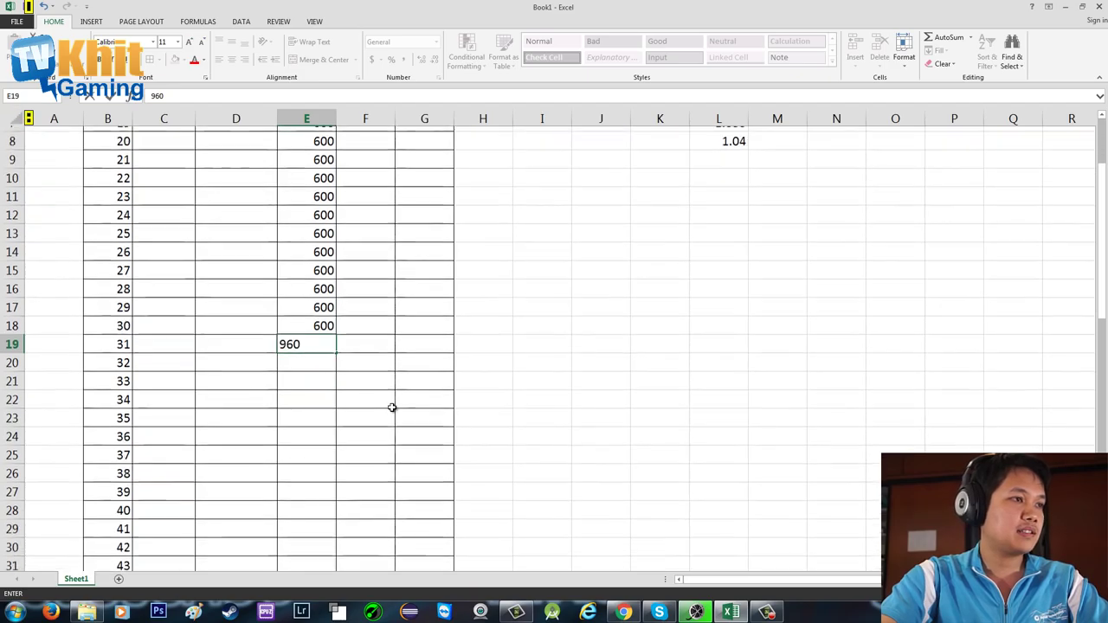
click(324, 247)
drag(340, 255, 331, 524)
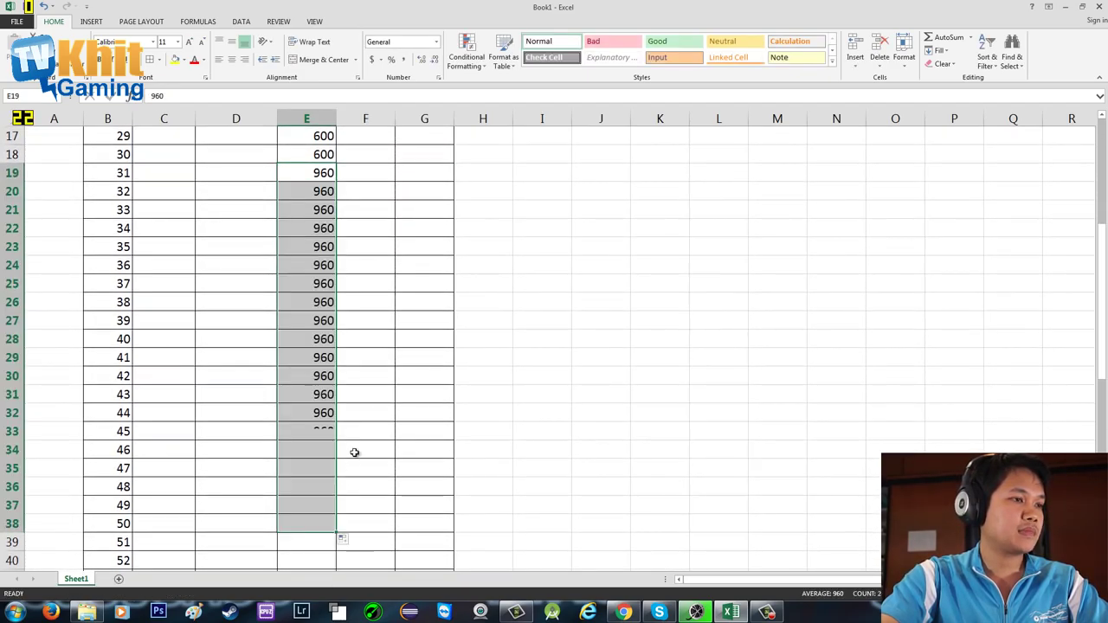
- Enter 1200 in E39 and fill it down to E48, covering ages 51 to 60
scroll(334, 424, down, 6)
click(314, 213)
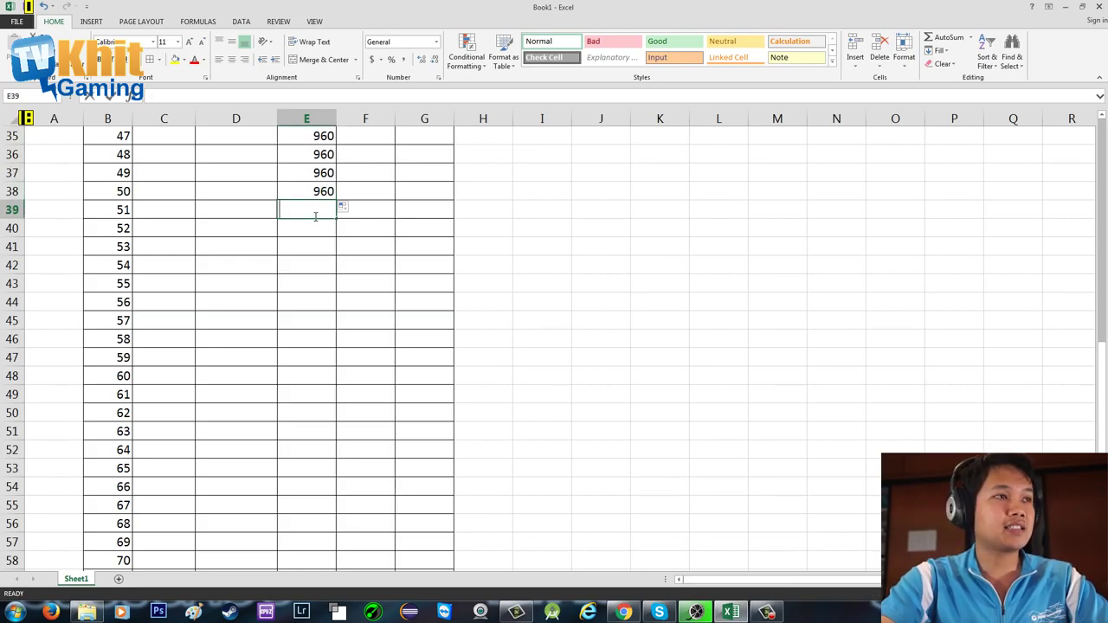
text(1200)
key(ctrl+Return)
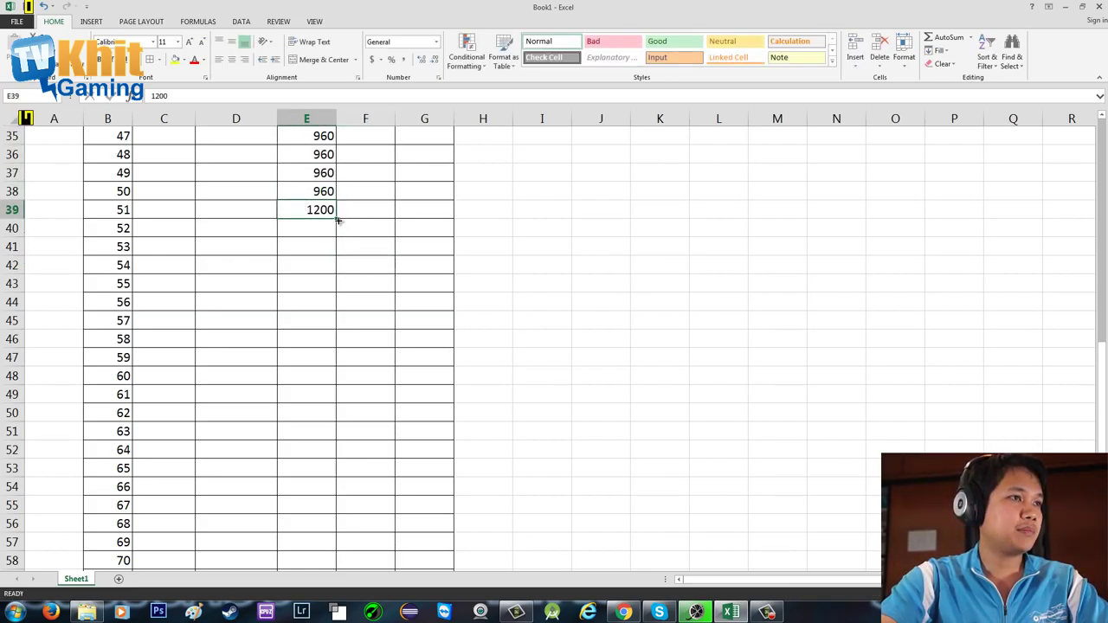
drag(337, 220, 339, 385)
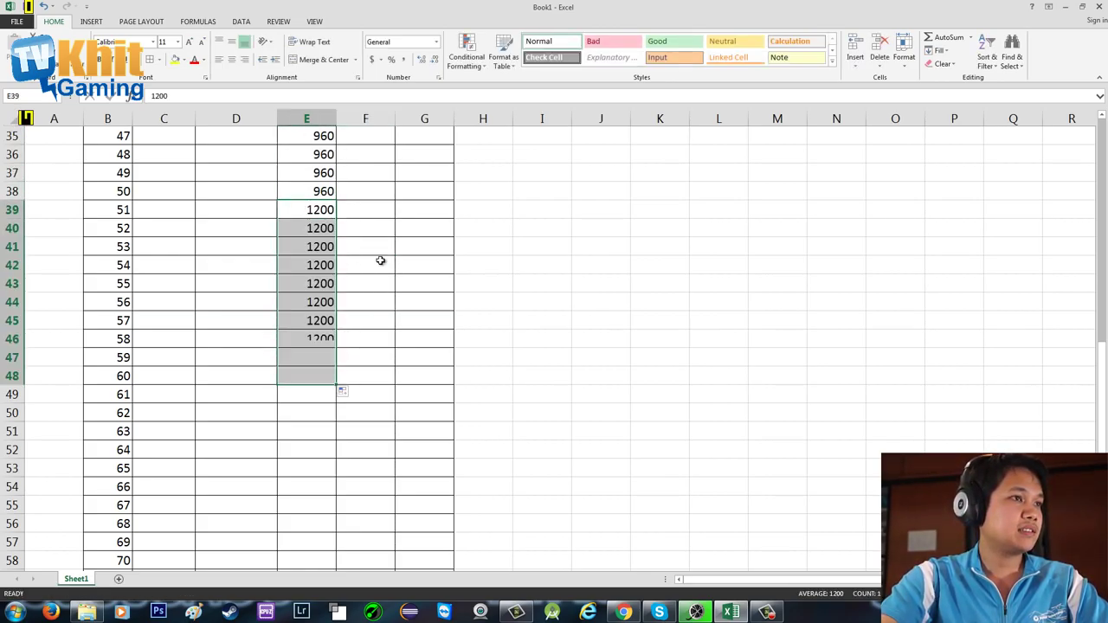
- Check the matching amounts for ages 51 to 60 cell by cell, from E39 to E48
click(324, 210)
click(329, 227)
click(331, 246)
click(331, 264)
click(324, 286)
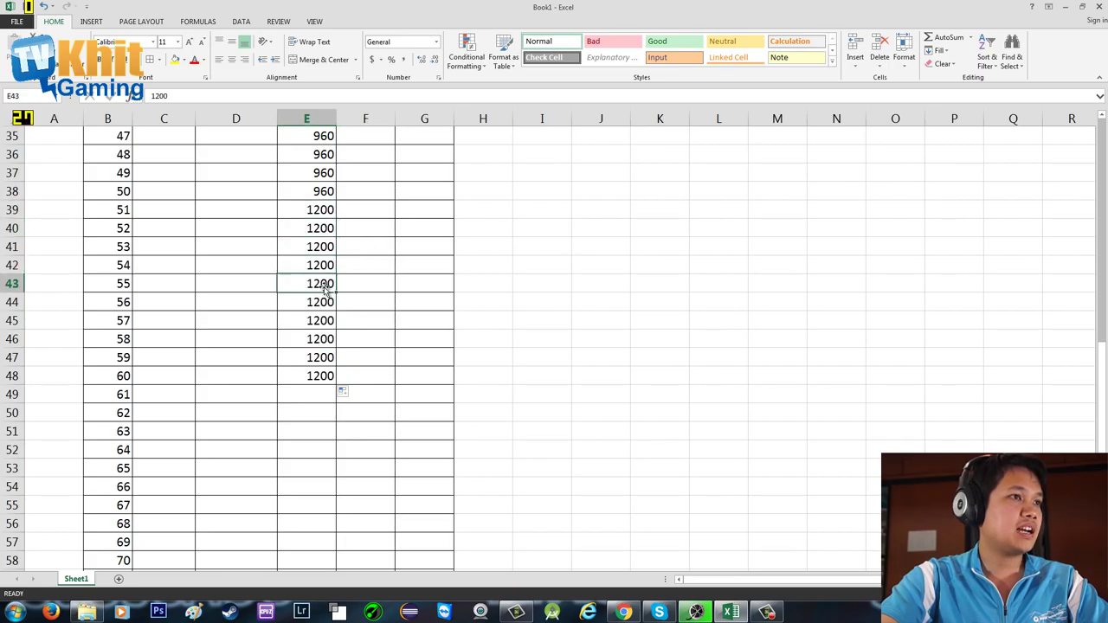
click(325, 301)
click(323, 320)
click(334, 338)
click(329, 357)
click(328, 376)
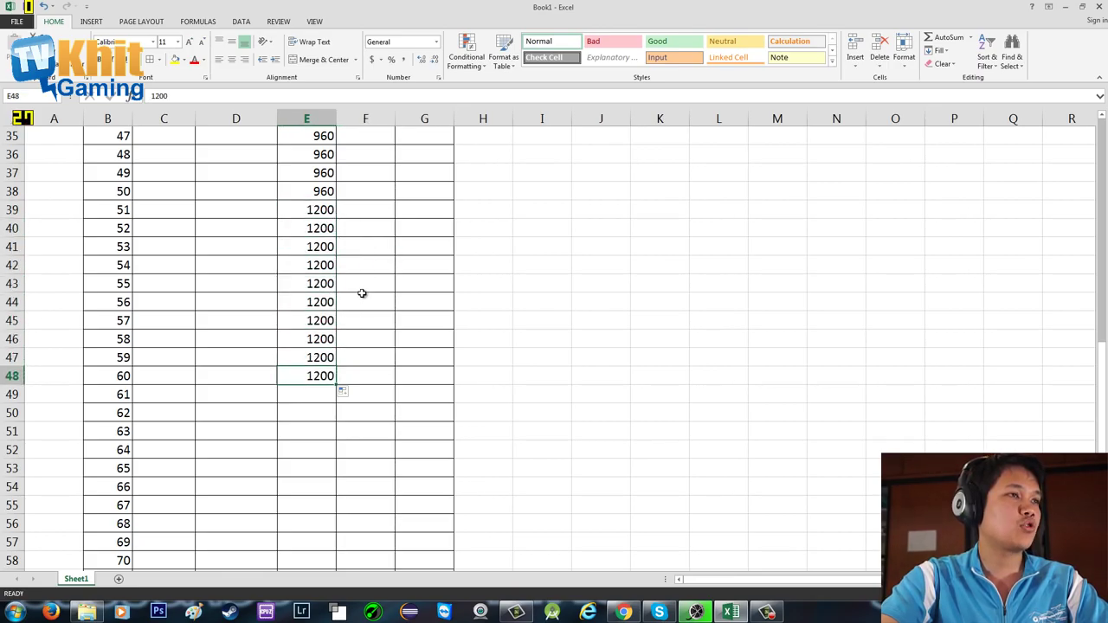
- Start a formula in C4 that adds D3 and E3 within parentheses
scroll(361, 293, up, 11)
click(383, 227)
click(185, 191)
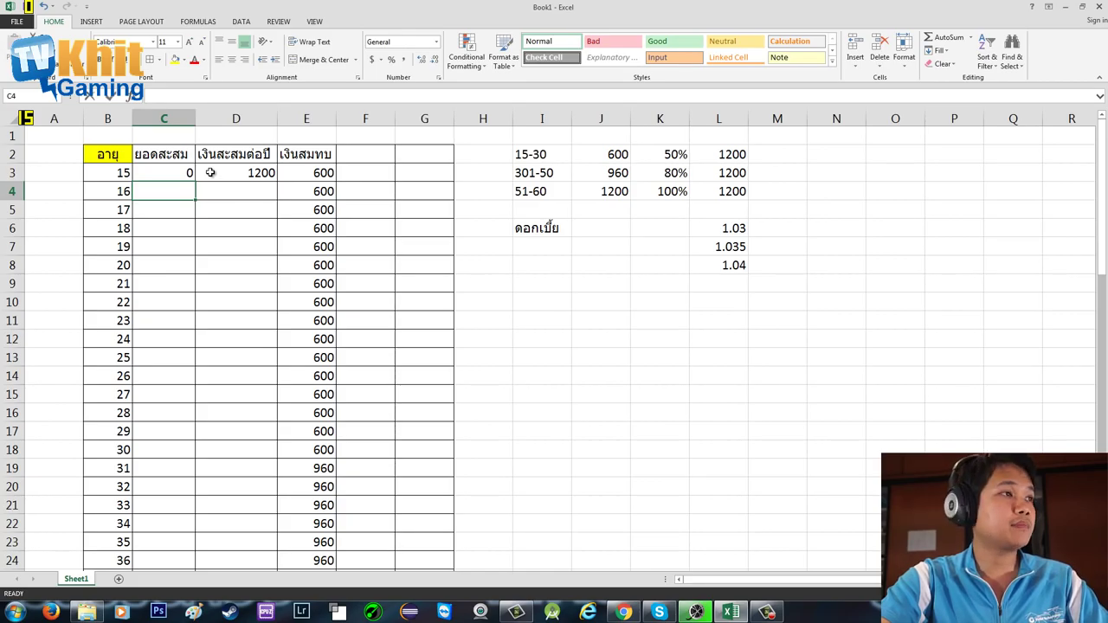
text(ช)
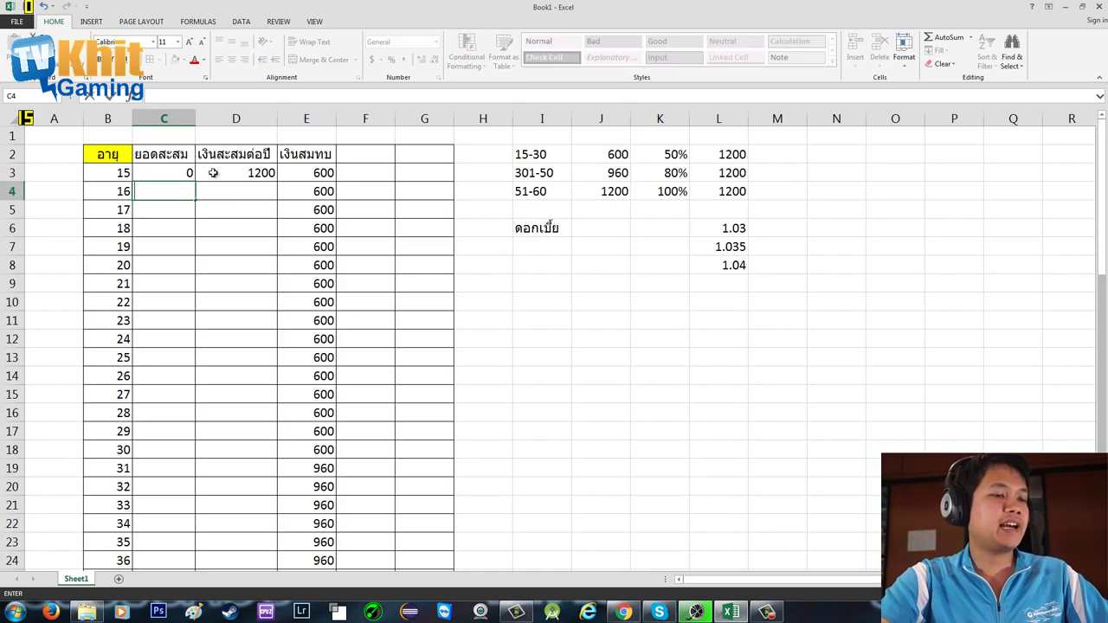
text(=)
click(253, 174)
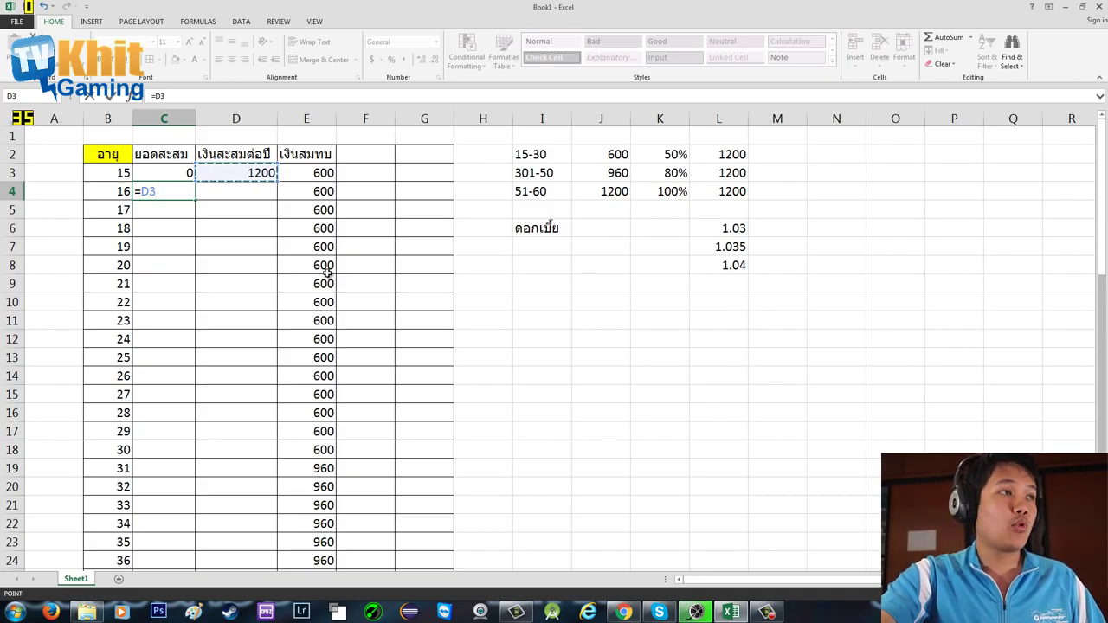
text(+)
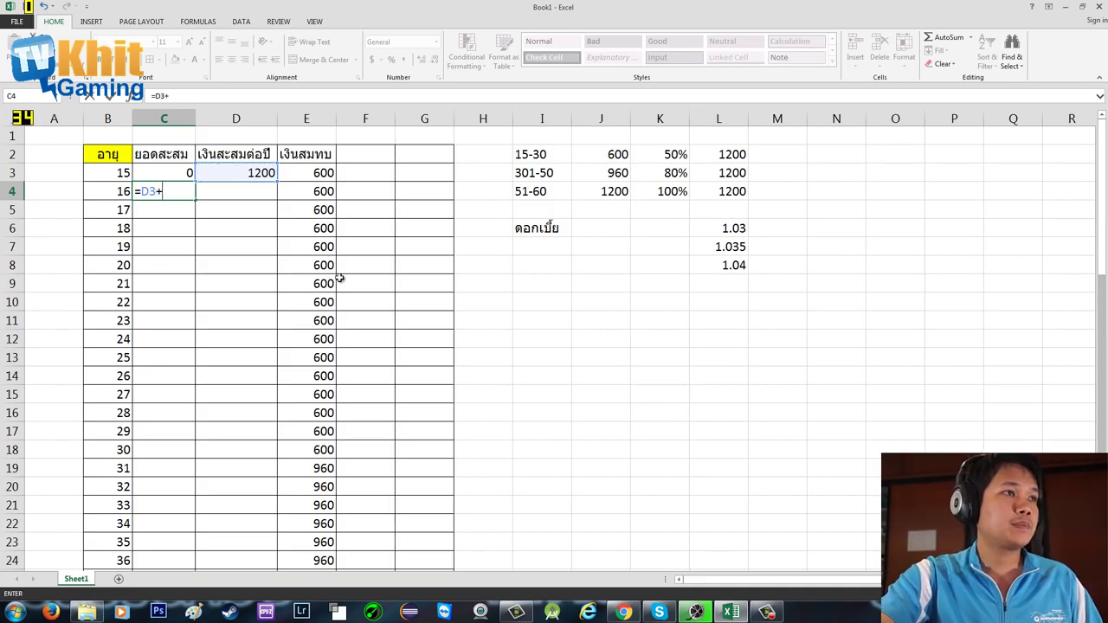
click(319, 178)
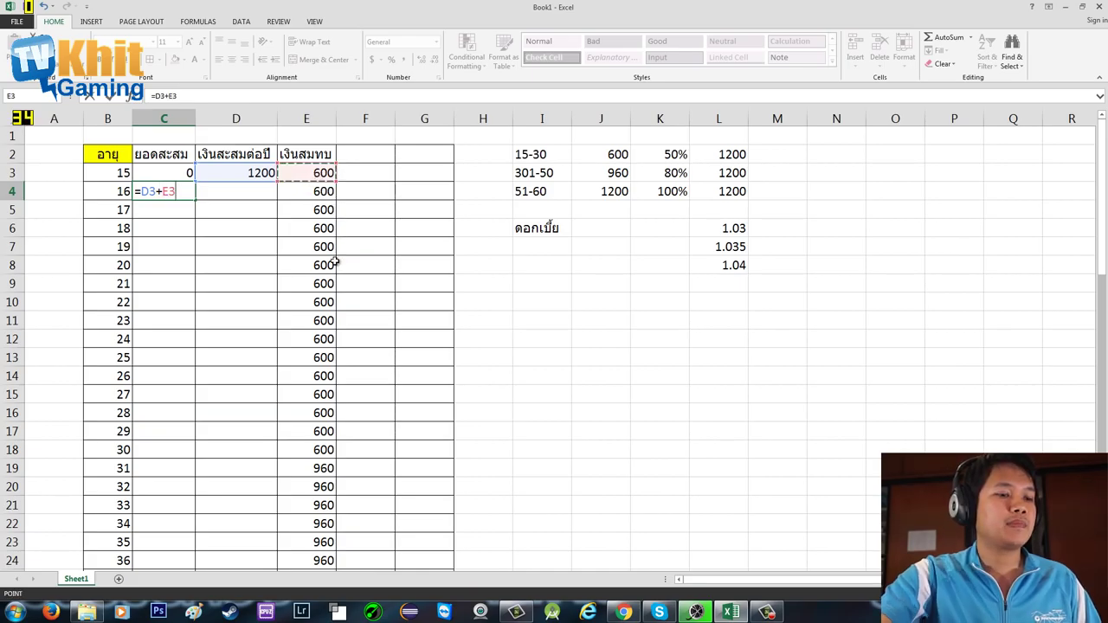
text())
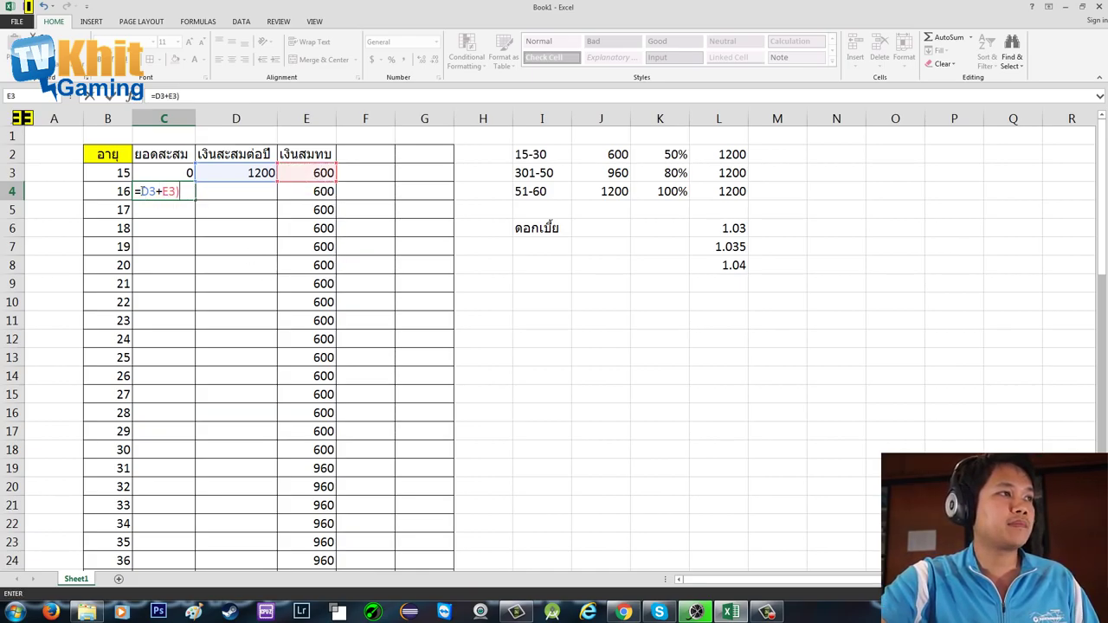
text(()
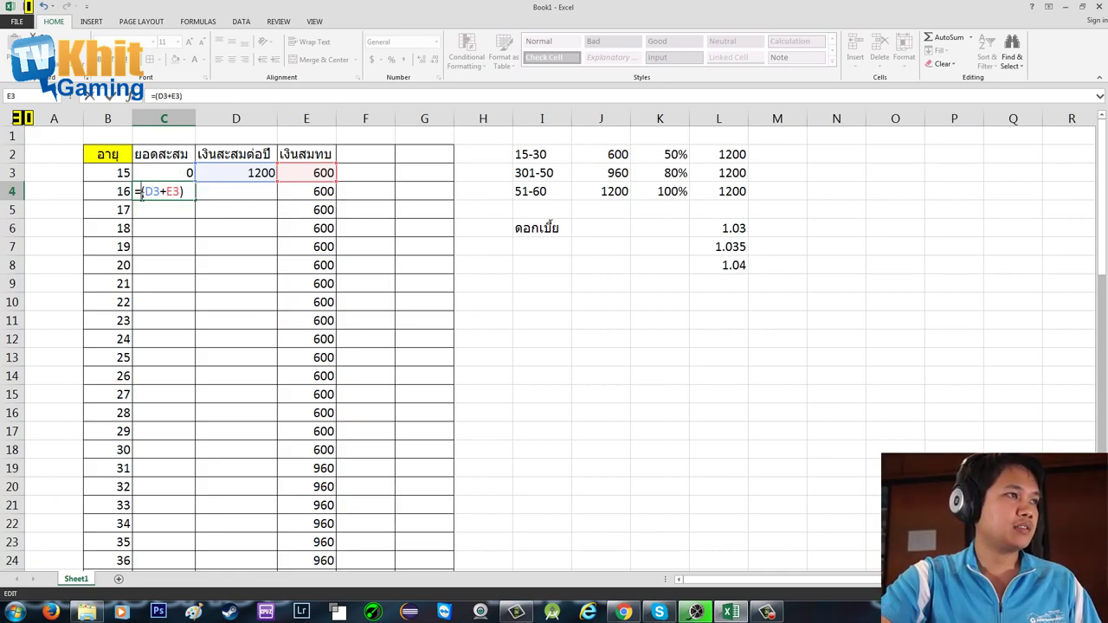
- Complete the C4 formula as =(C3*$L$6)+(D3+E3), with an absolute reference to the 1.03 multiplier
click(177, 172)
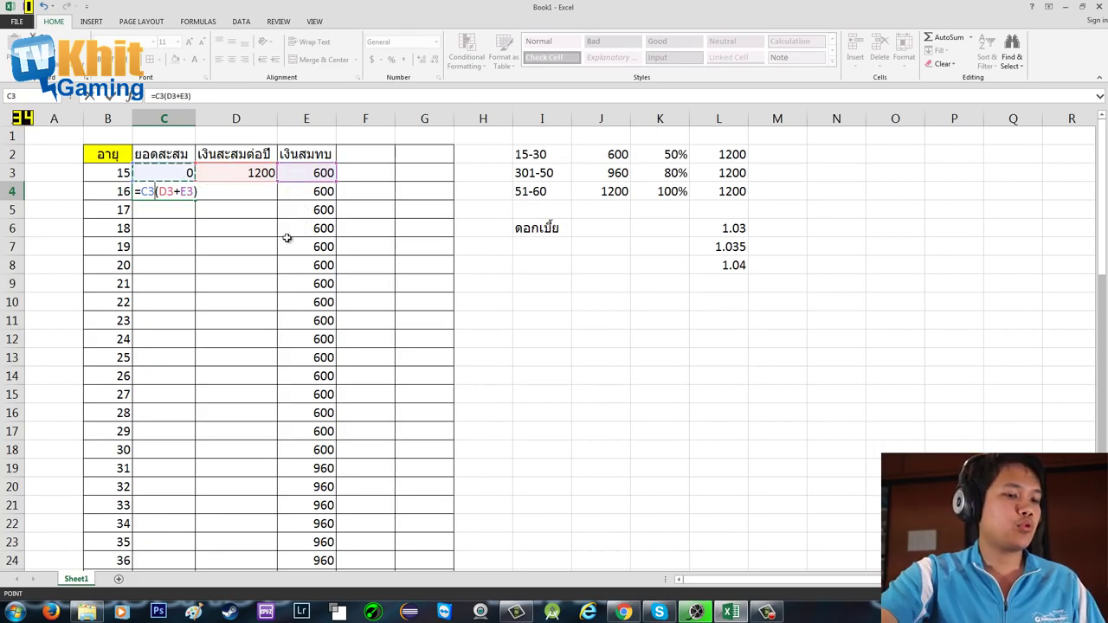
text(*)
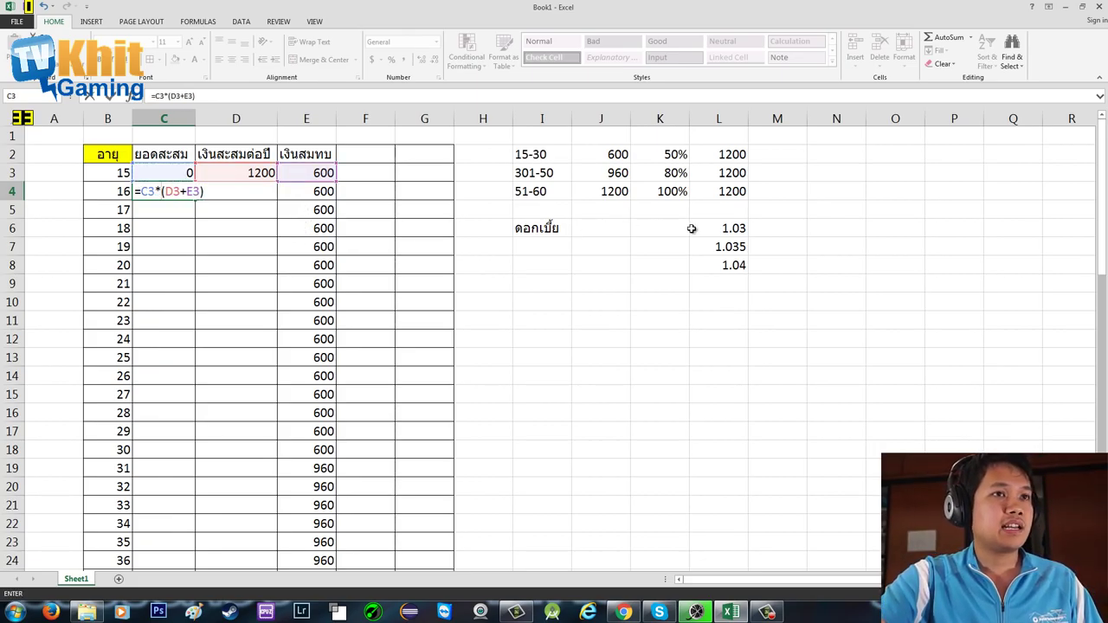
click(730, 229)
text())
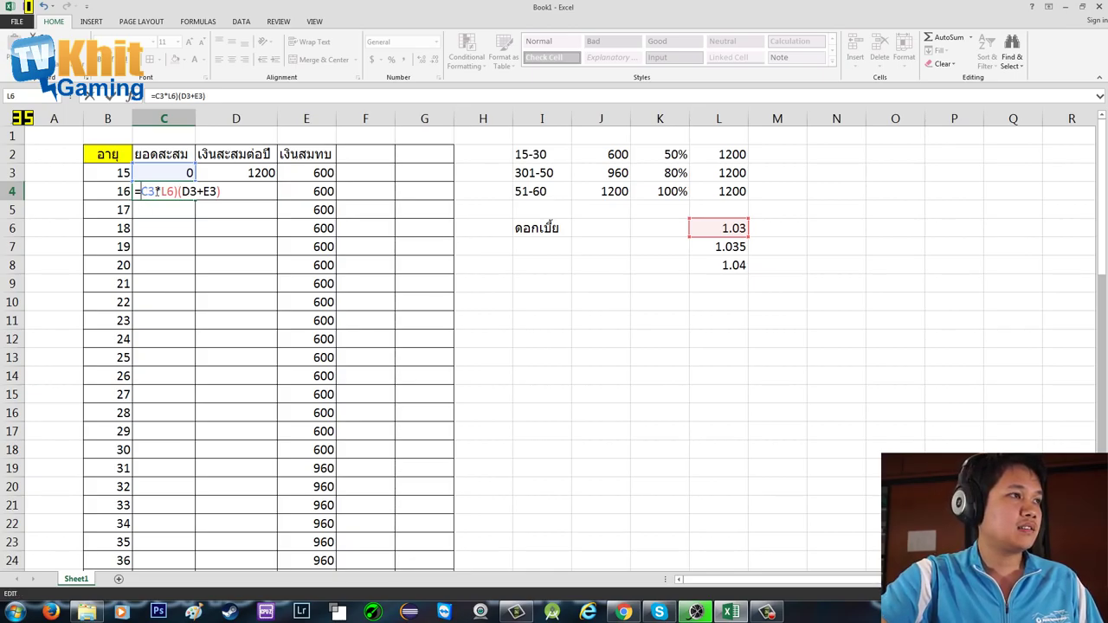
text(()
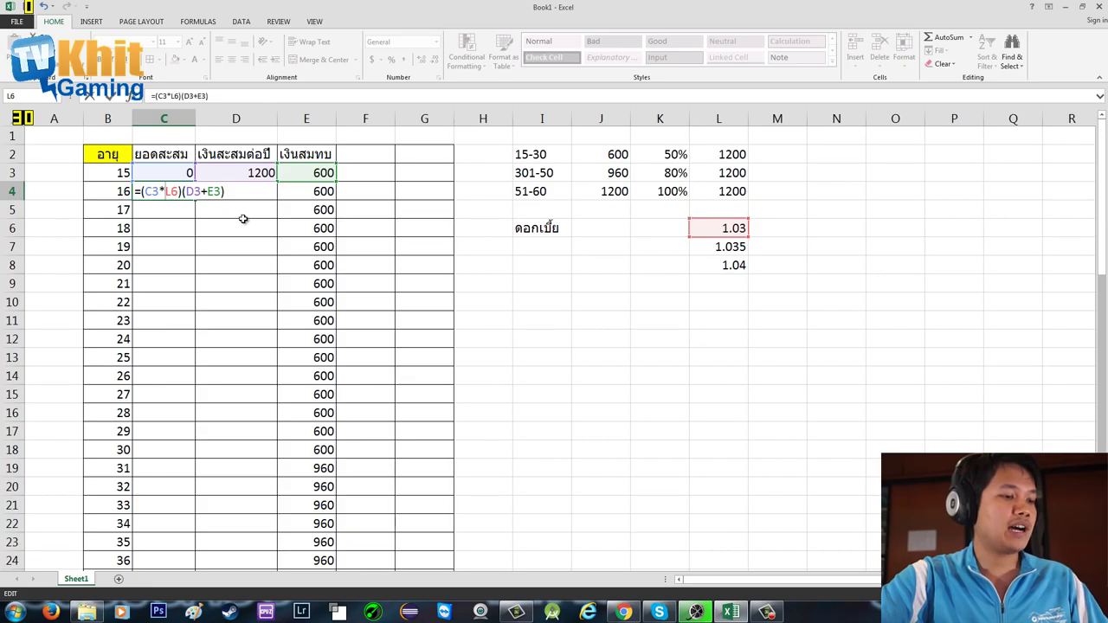
key(F4)
key(F4)
key(F4)
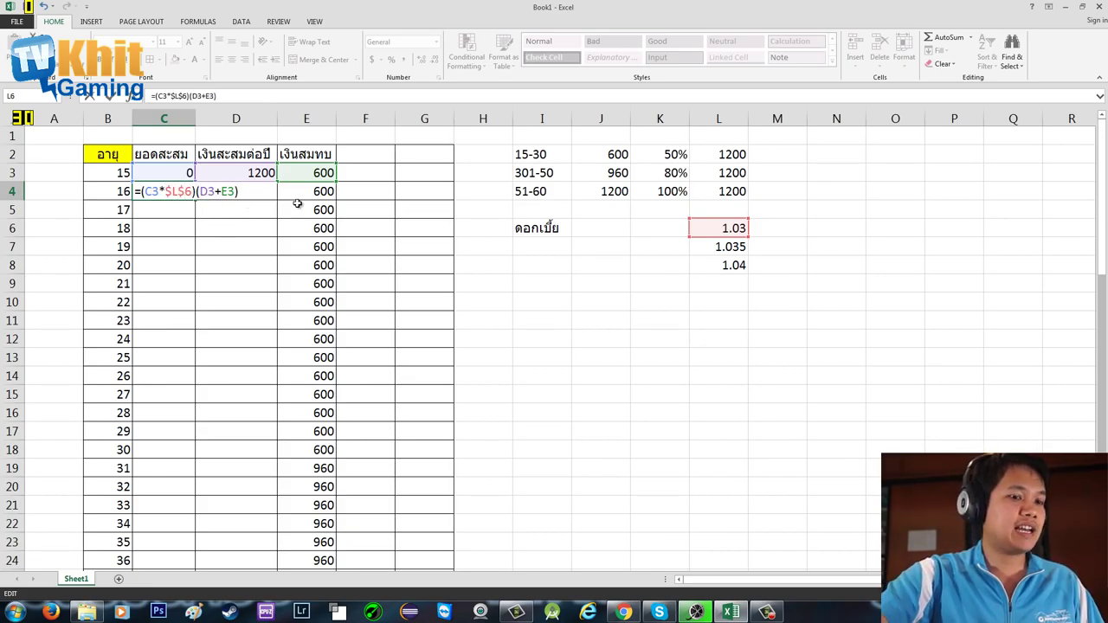
text(+)
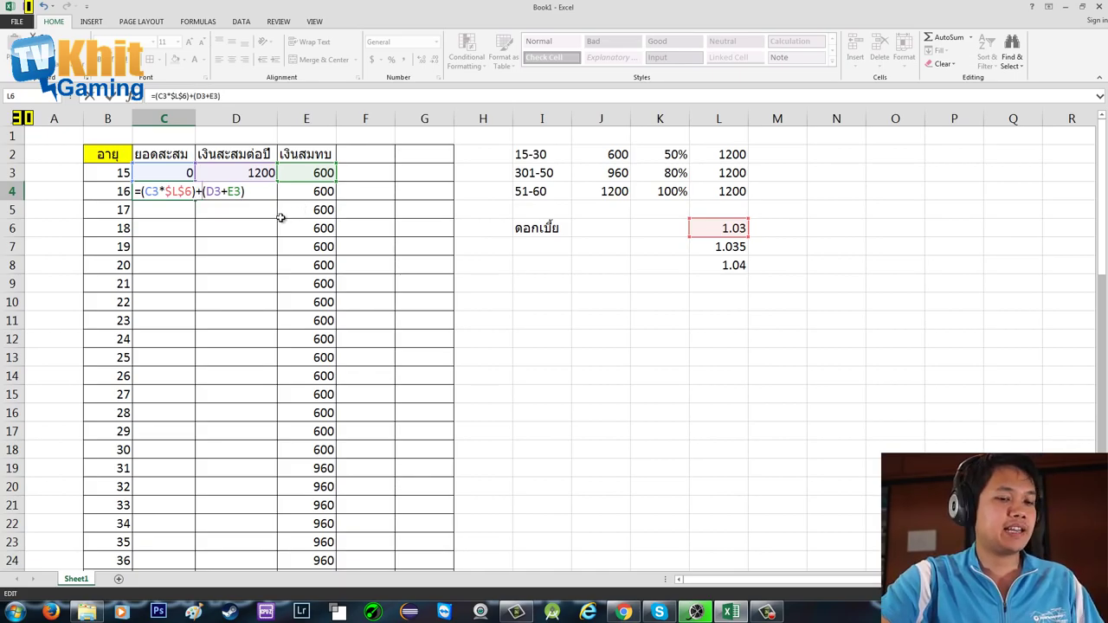
key(Return)
click(185, 192)
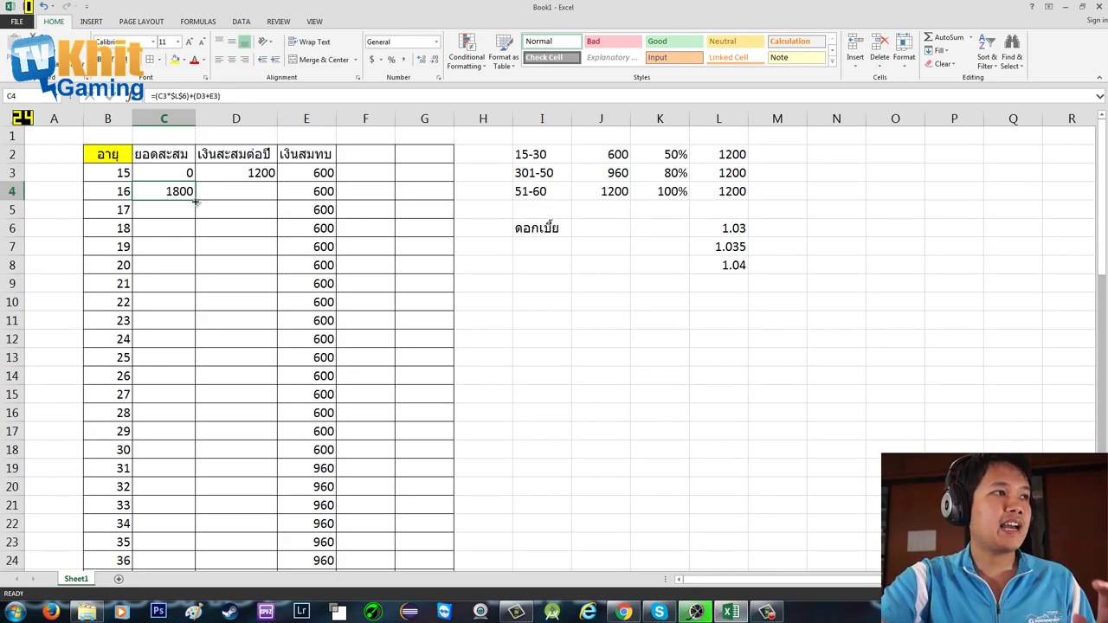
- Fill the yearly contribution of 1200 from D3 down to D48, covering ages 15 to 60
click(260, 171)
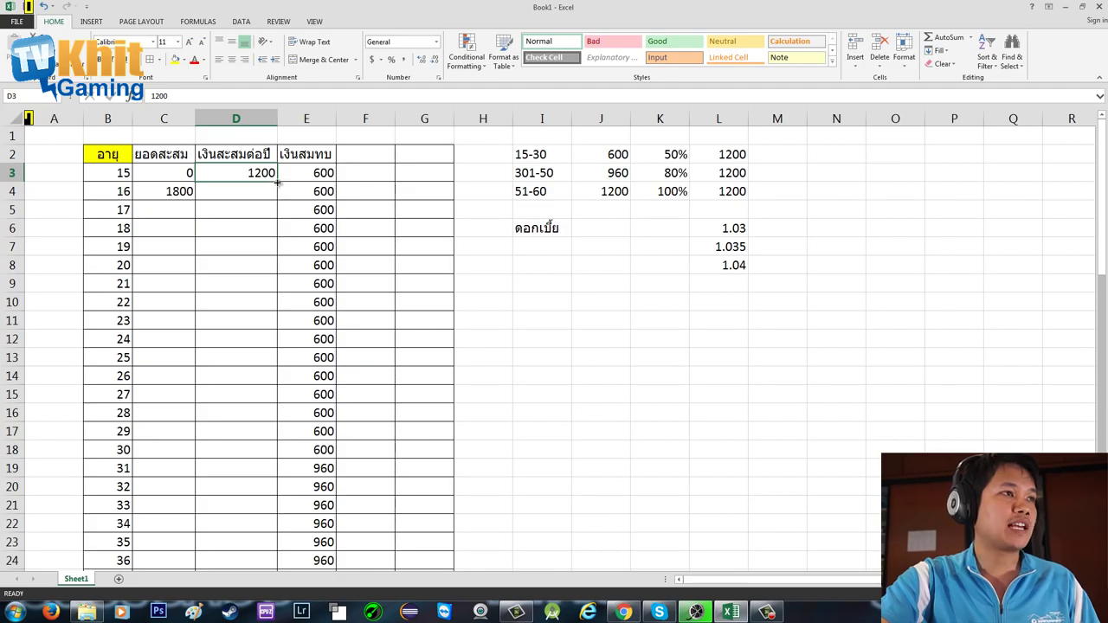
mouse_move(277, 182)
mouse_down()
mouse_move(286, 567)
mouse_move(267, 412)
mouse_move(268, 184)
mouse_move(279, 199)
mouse_up()
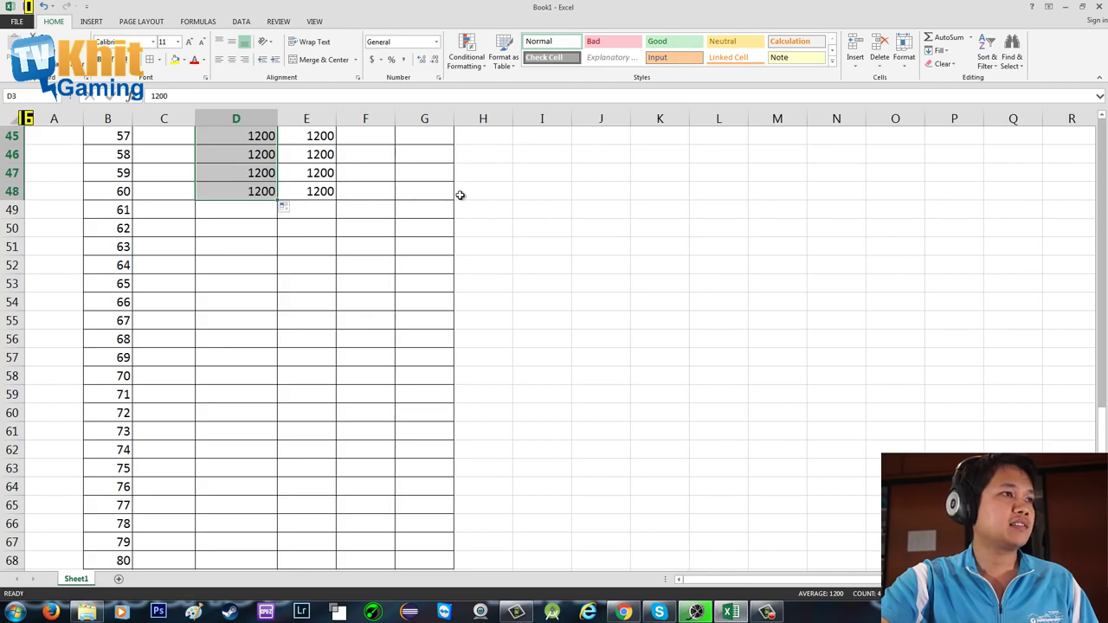
click(458, 192)
- Fill the accumulated balance formula from C4 down the column to the last age in the table
scroll(366, 280, up, 15)
click(169, 189)
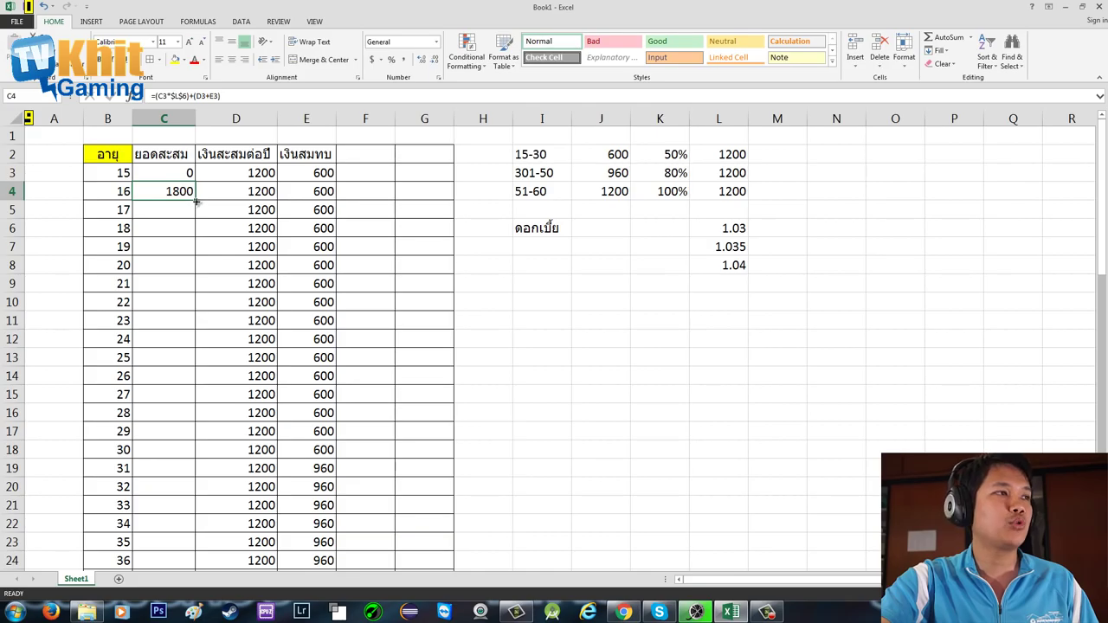
double_click(196, 200)
scroll(262, 244, down, 10)
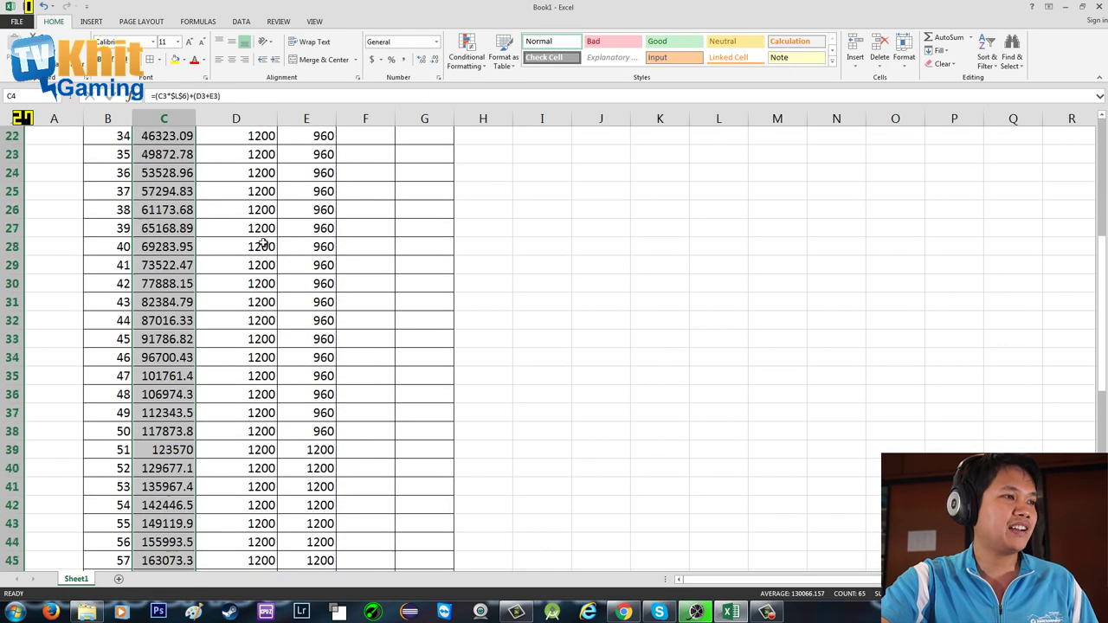
scroll(262, 243, down, 5)
scroll(264, 247, up, 2)
scroll(254, 279, down, 1)
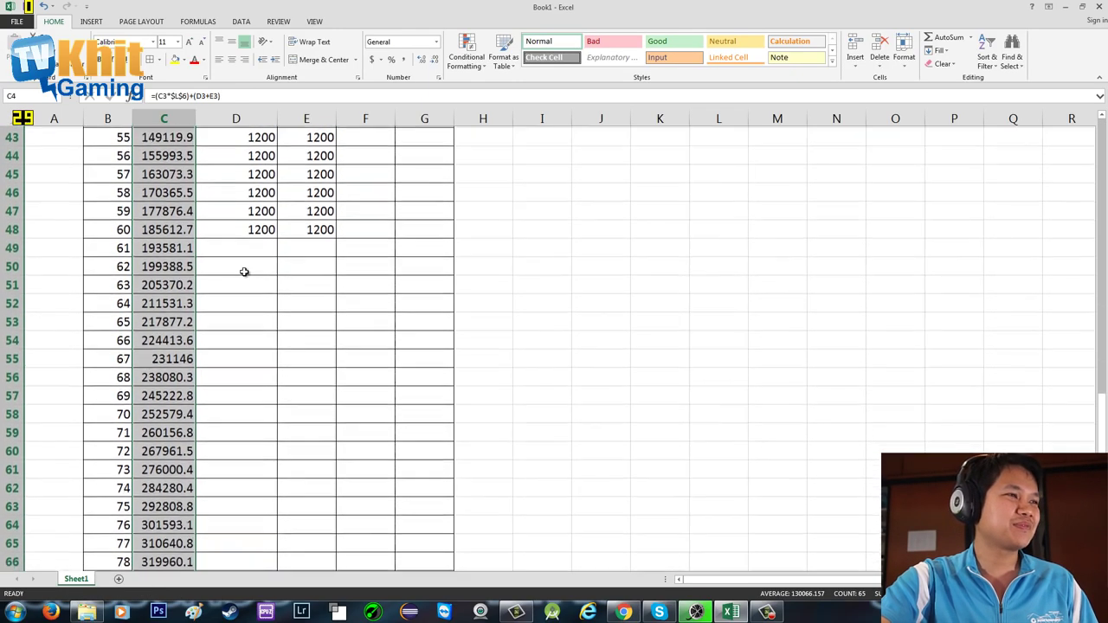
- Clear the accumulated balance formulas in column C from age 61 (C49) downward
click(243, 272)
drag(177, 247, 190, 560)
key(Delete)
scroll(250, 453, down, 5)
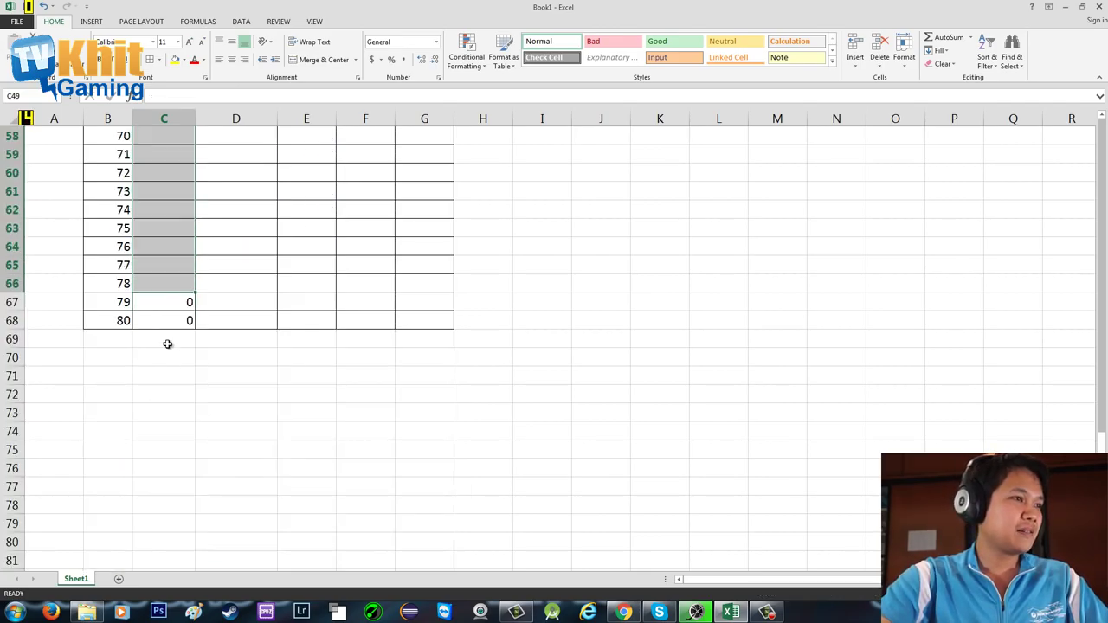
drag(165, 344, 168, 286)
scroll(251, 294, up, 20)
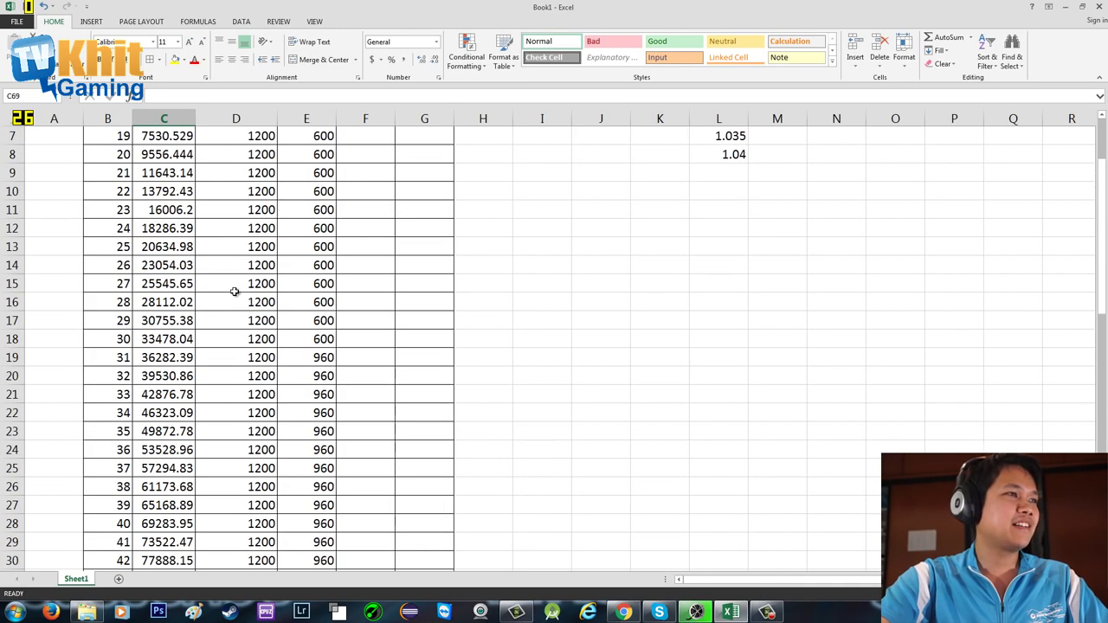
- Format the accumulated balances in C4 to C48 with thousands separators and no decimal places
drag(172, 193, 194, 505)
click(403, 58)
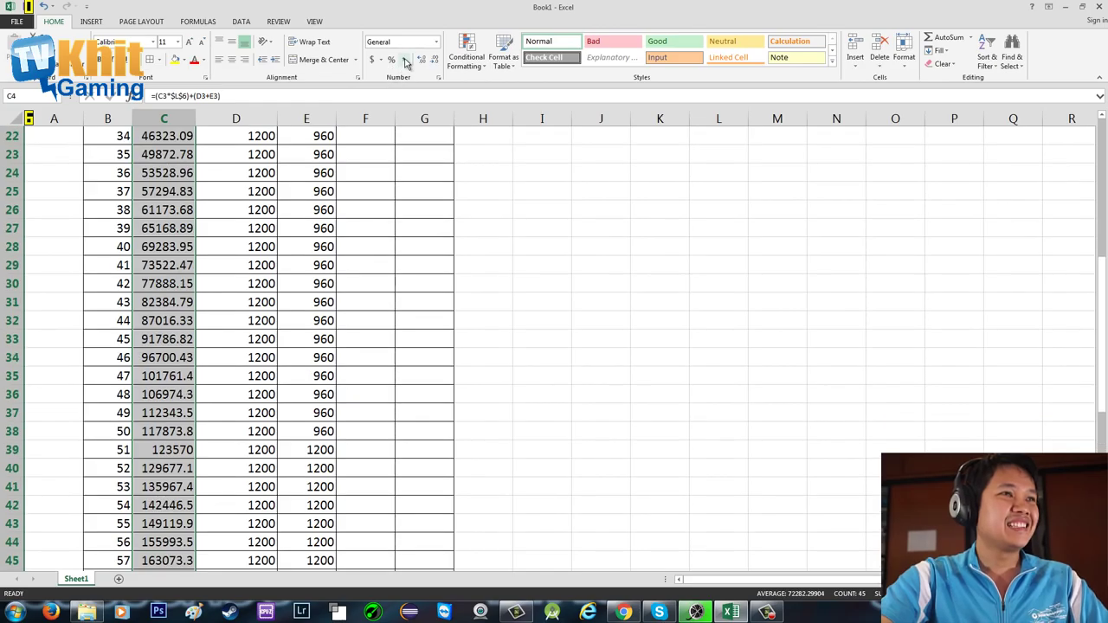
scroll(285, 260, up, 9)
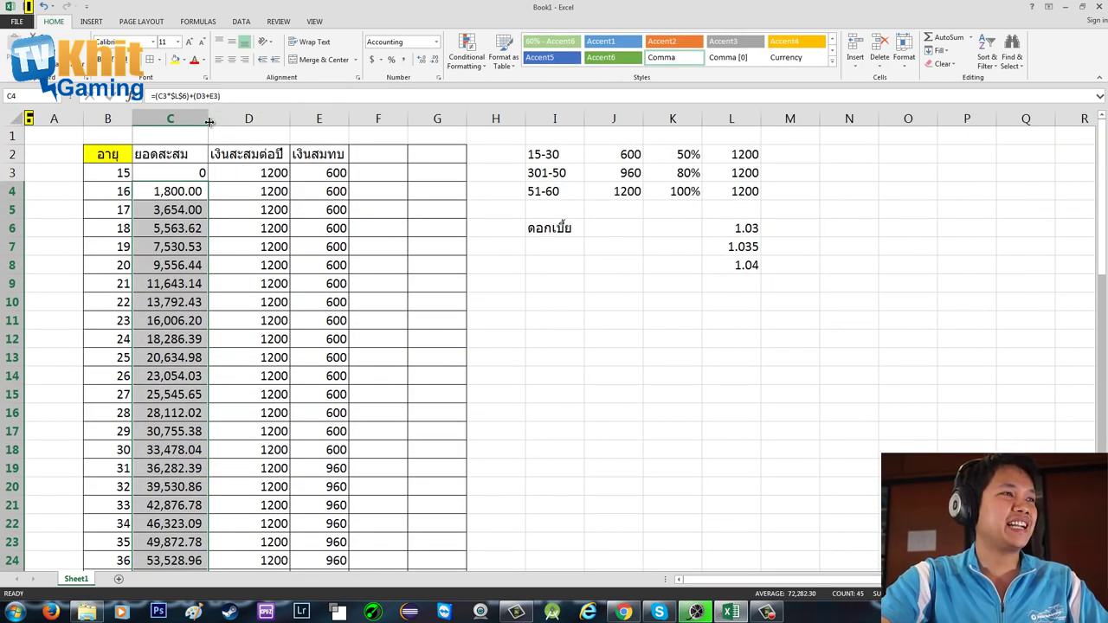
click(422, 60)
click(435, 61)
click(434, 61)
click(435, 62)
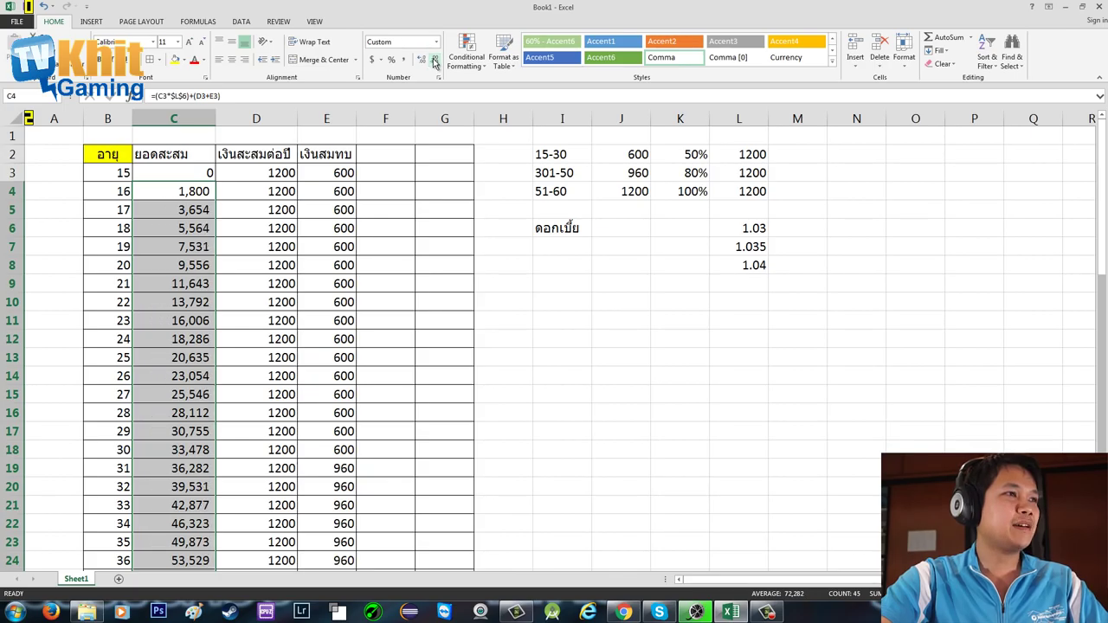
- Examine the accumulated balances in column C for ages 16 to 30 against the yearly contributions
click(155, 189)
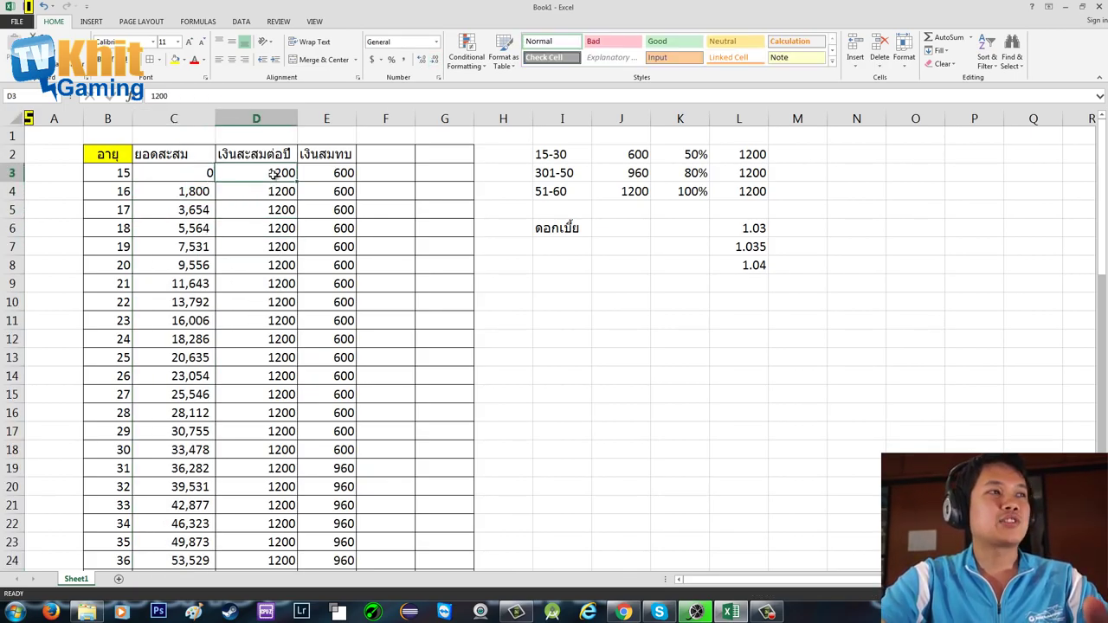
click(191, 209)
scroll(182, 293, down, 2)
scroll(182, 293, down, 1)
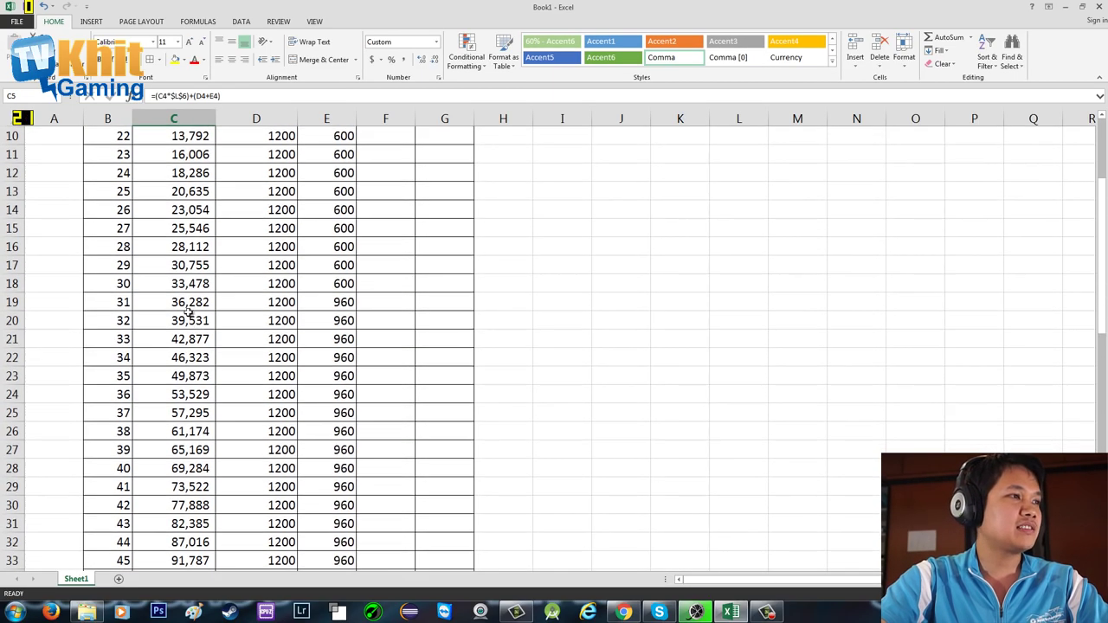
click(189, 284)
scroll(317, 291, up, 3)
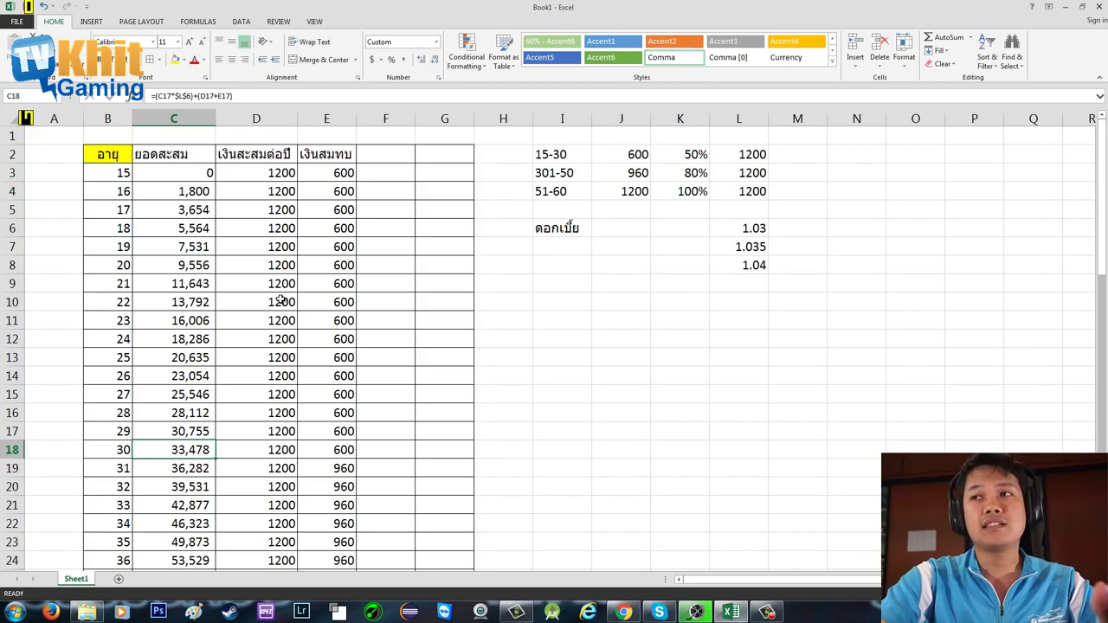
scroll(275, 312, down, 7)
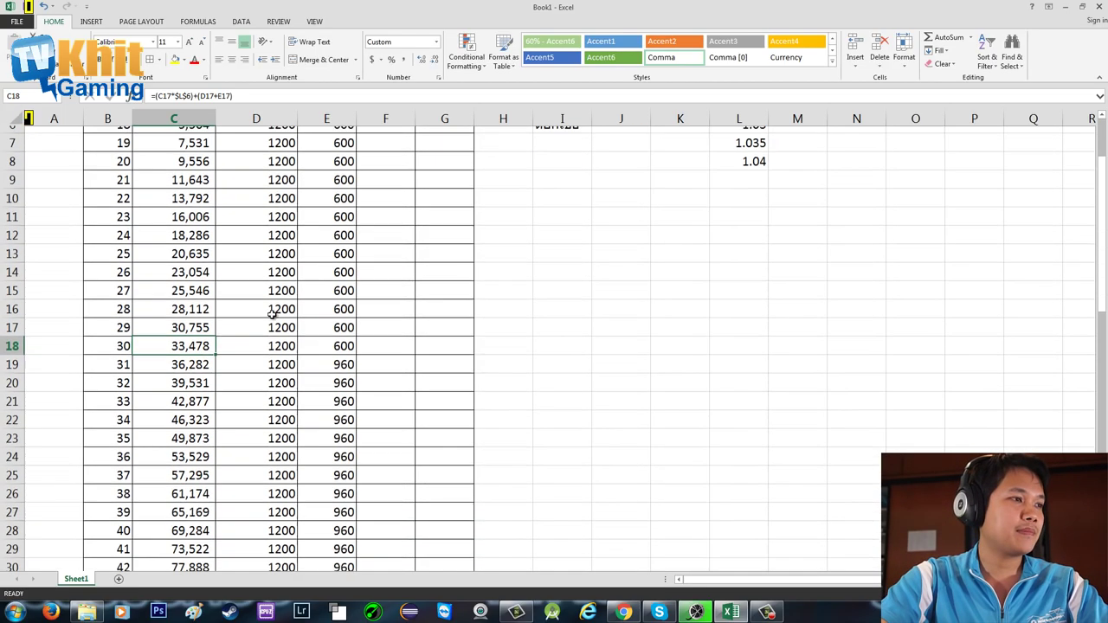
- Examine the accumulated balances in column C up to age 60, alongside the yearly contributions in column D
click(176, 376)
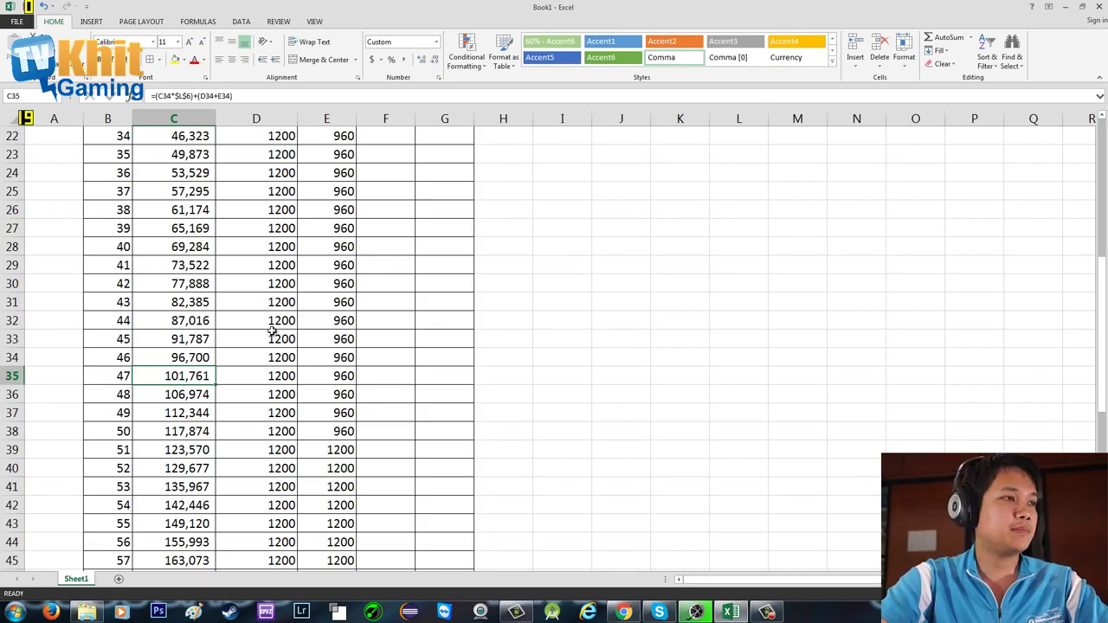
scroll(272, 331, down, 2)
click(186, 506)
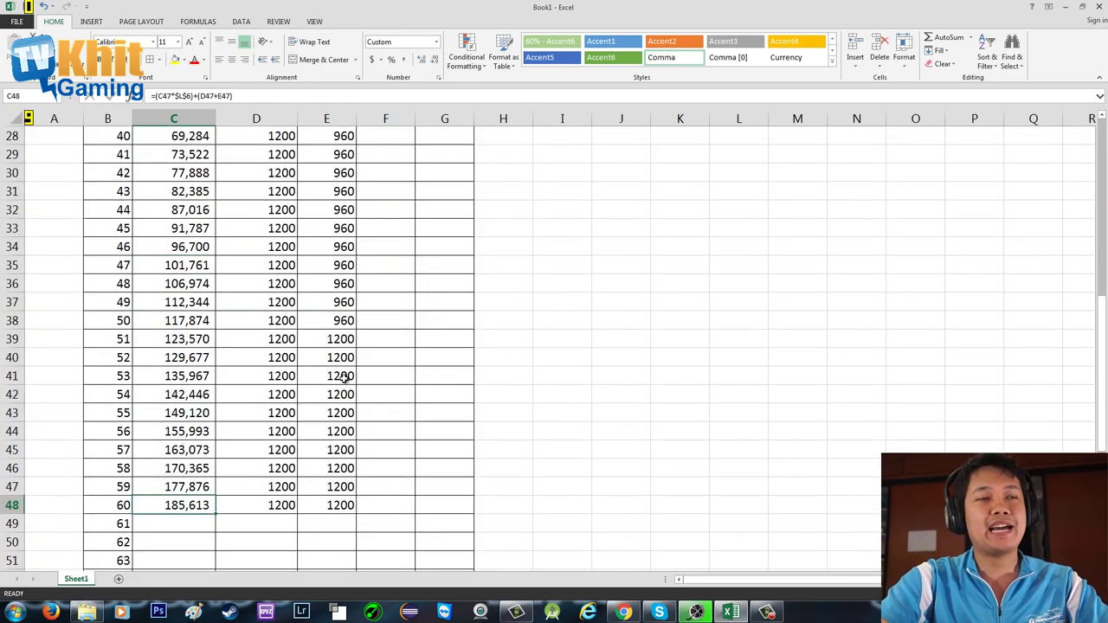
scroll(345, 377, up, 9)
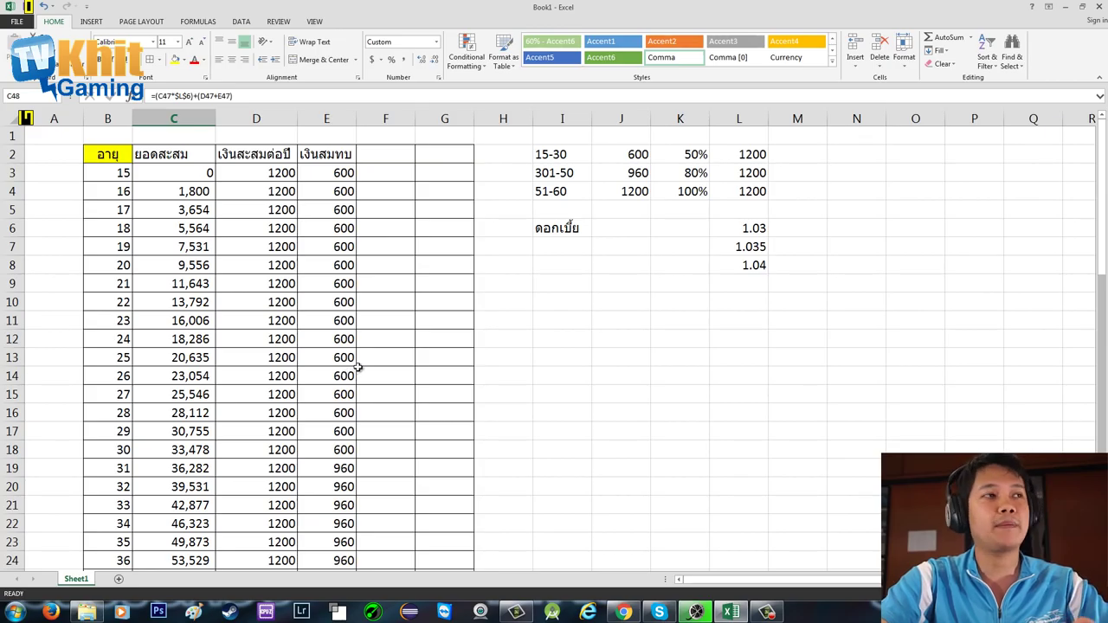
click(417, 246)
click(289, 172)
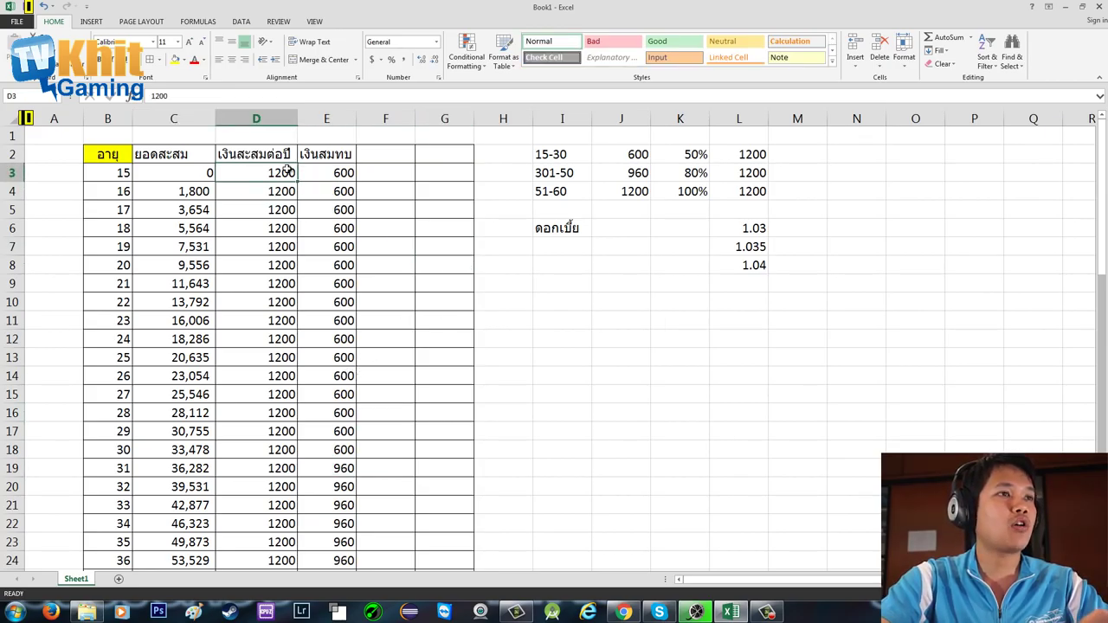
click(563, 322)
click(565, 265)
click(566, 301)
click(570, 270)
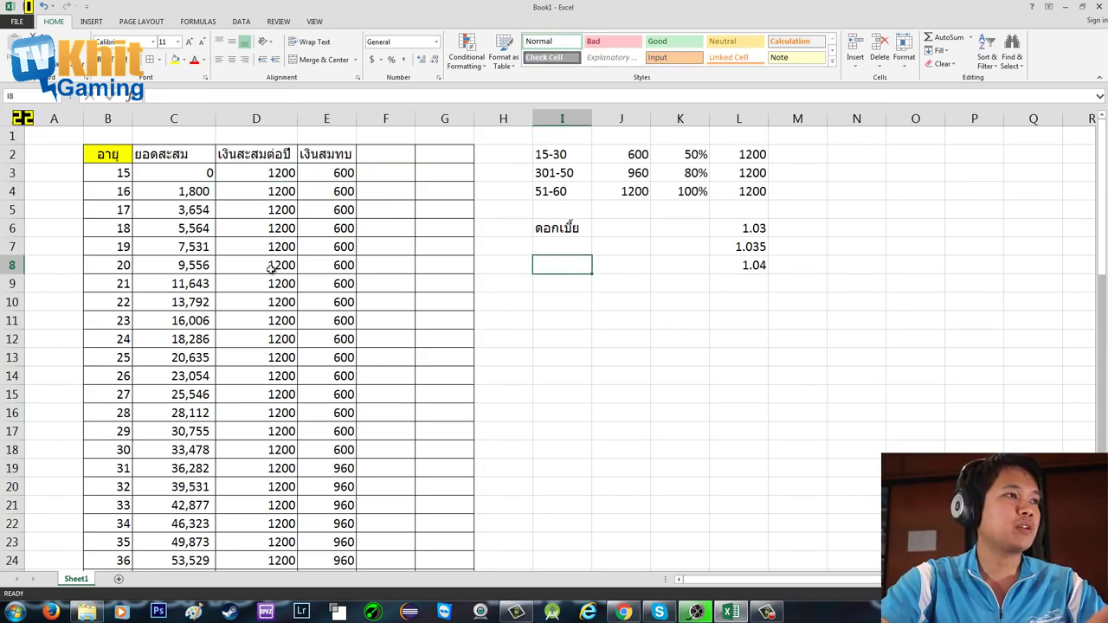
- Total the yearly contributions from D3 to D48 with a SUM in D49
drag(280, 179, 280, 307)
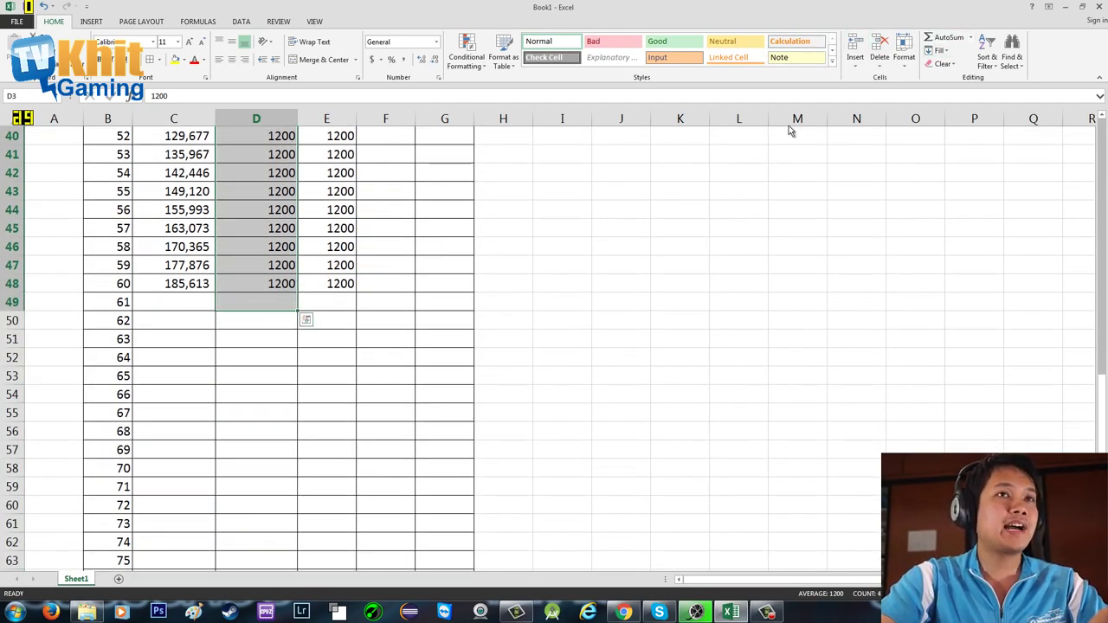
click(944, 37)
scroll(363, 361, up, 12)
scroll(334, 360, down, 9)
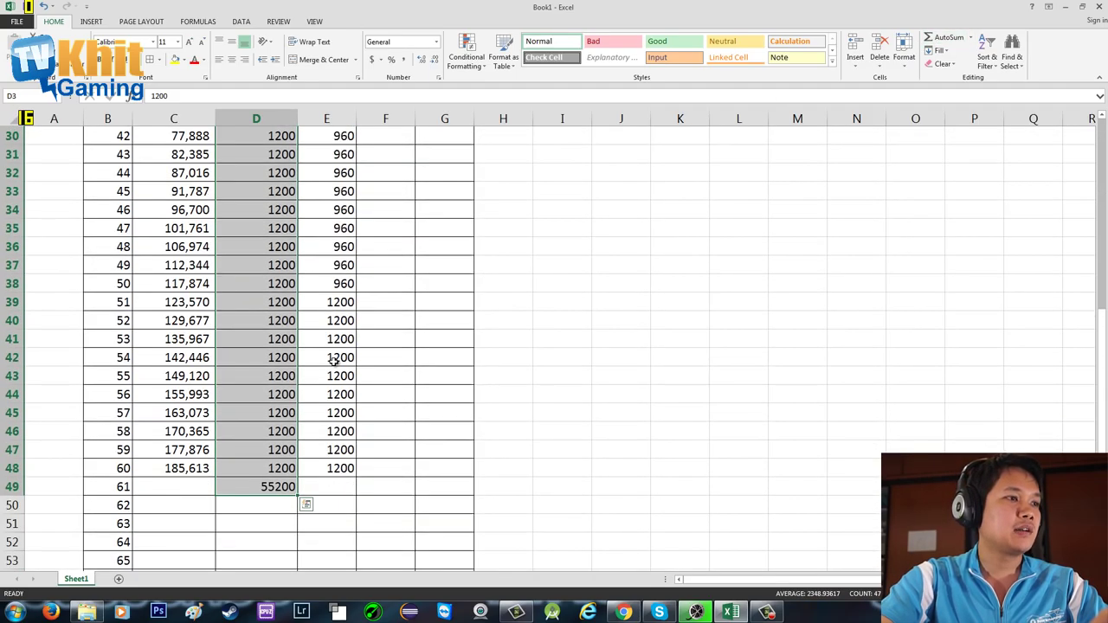
scroll(334, 361, down, 2)
- Format the contribution total in D49 with a thousands separator and two decimal places, and compare it with the age-60 balance
click(280, 379)
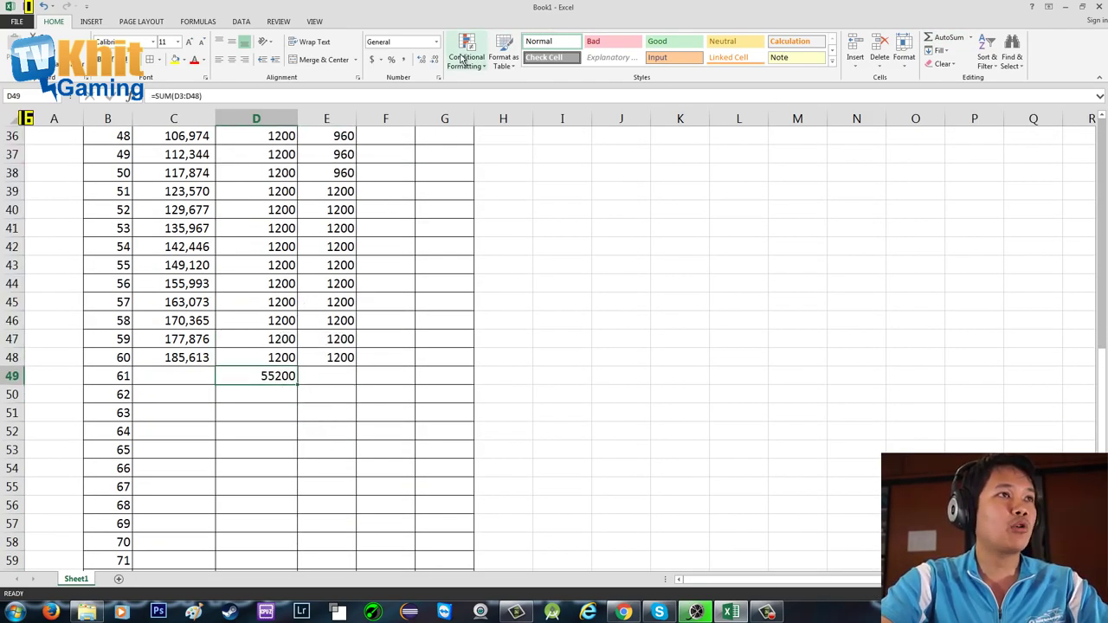
click(404, 59)
click(231, 407)
click(251, 374)
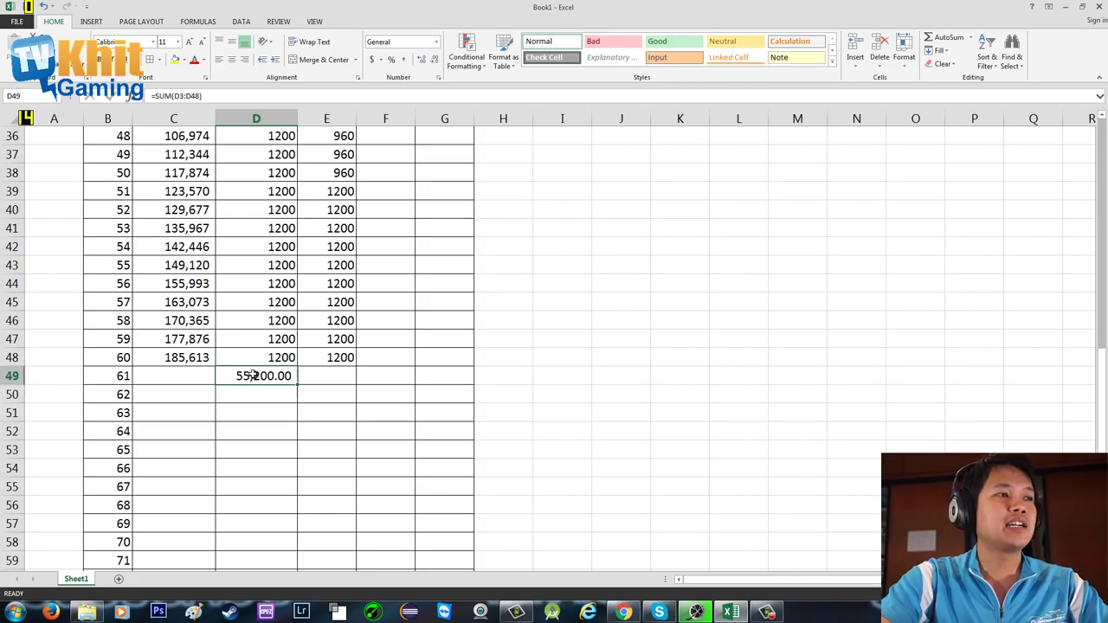
click(186, 363)
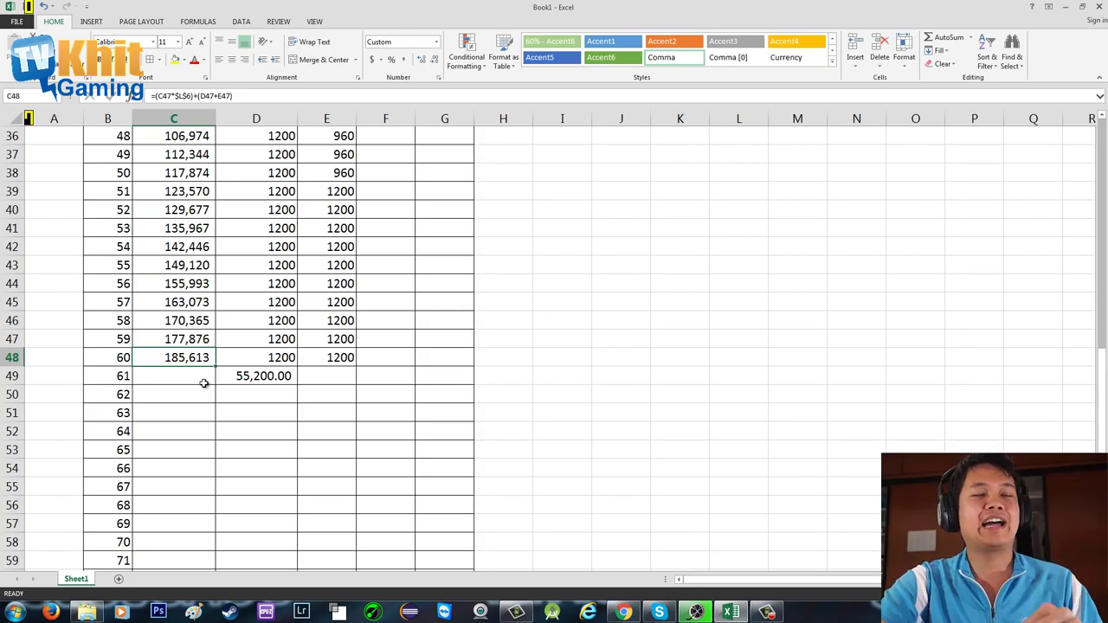
click(248, 381)
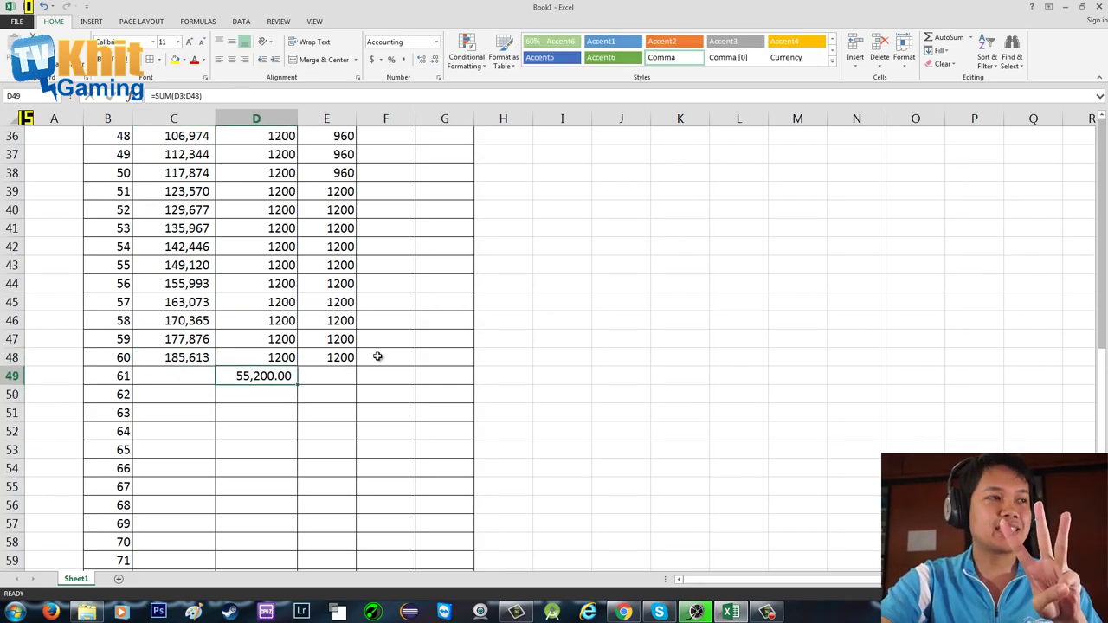
- Append "3 %" to the accumulated balance header in C2 and fit column C to its contents
scroll(380, 364, up, 12)
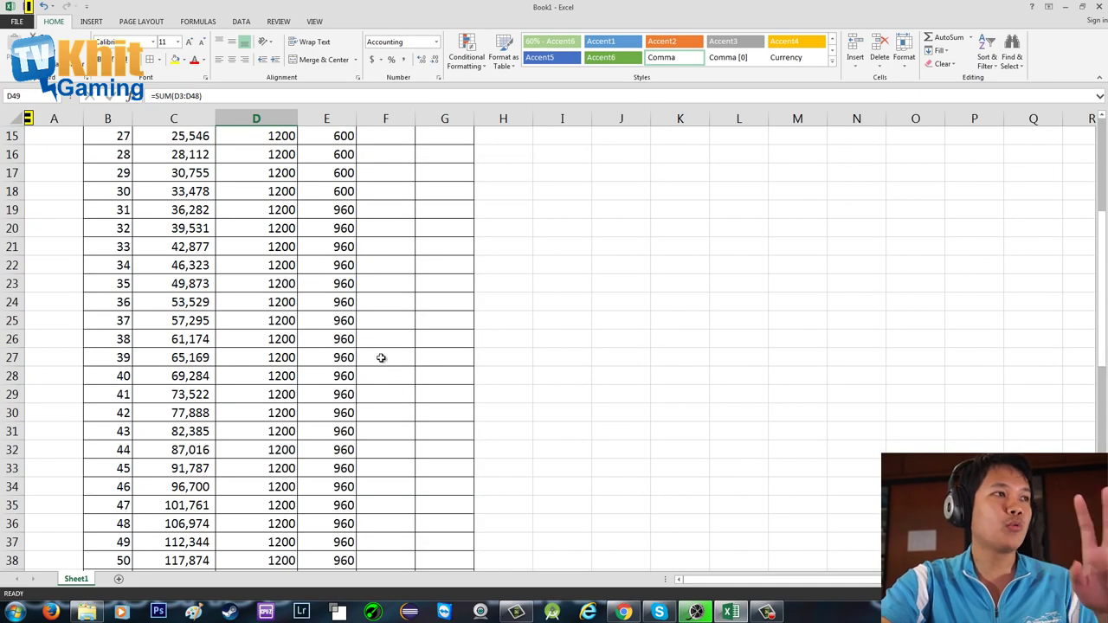
double_click(196, 154)
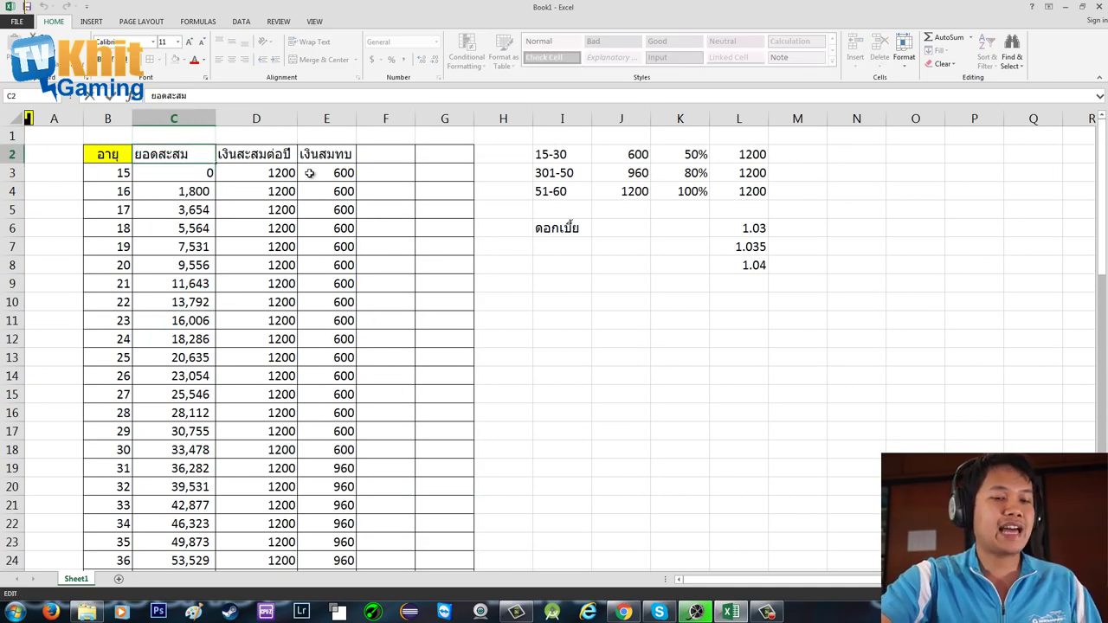
text(3 %)
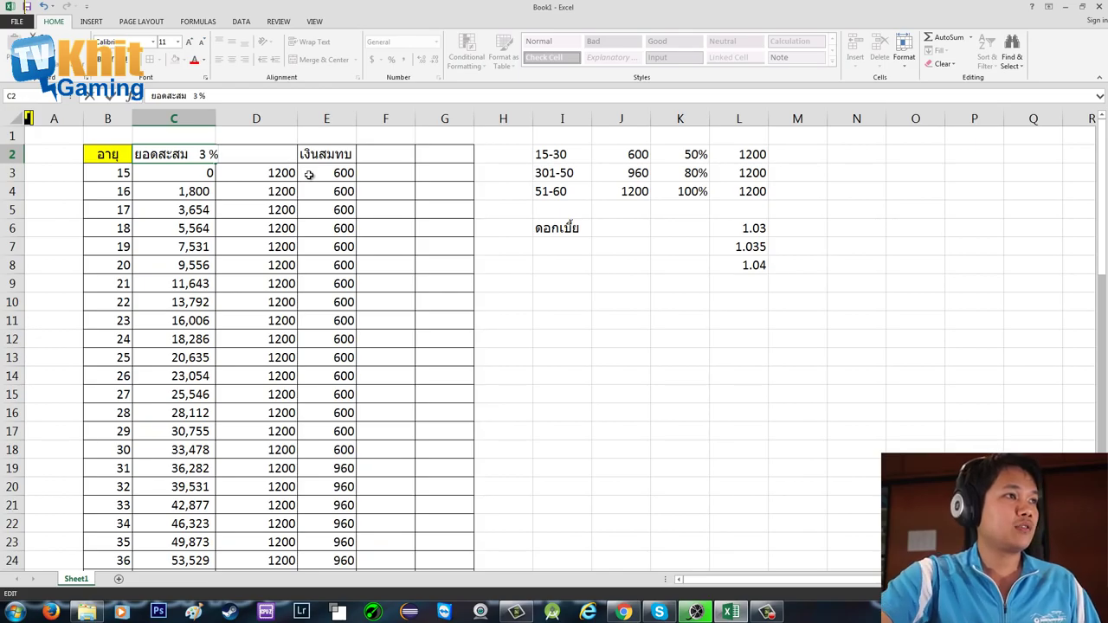
click(320, 199)
double_click(216, 119)
click(185, 154)
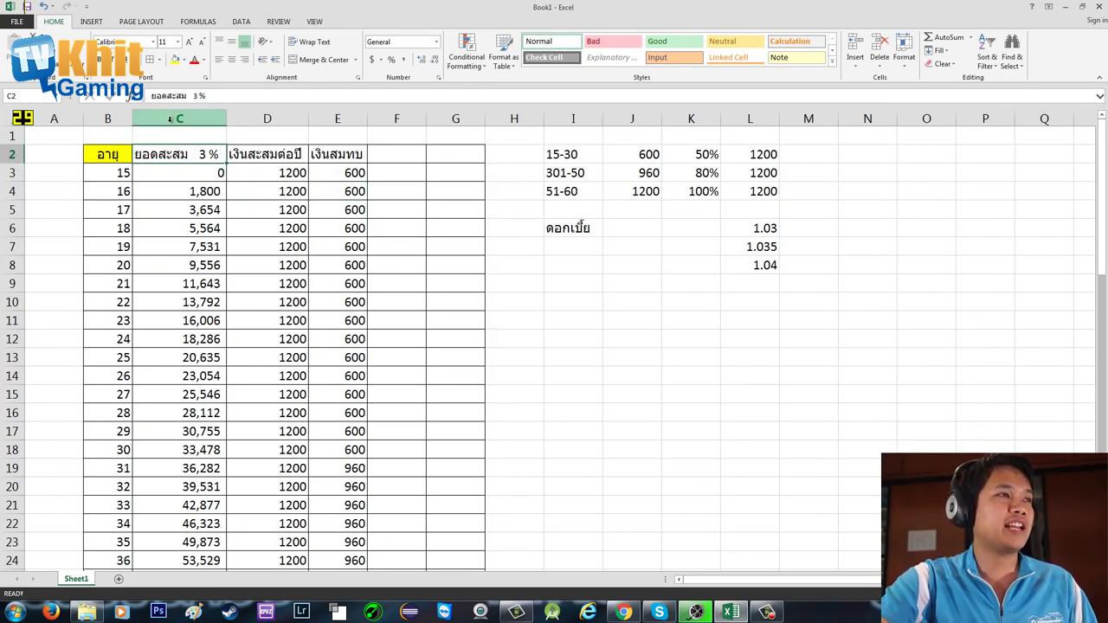
- Insert a blank column between the age column and the 3 % accumulated balance column
click(170, 118)
right_click(194, 118)
click(173, 173)
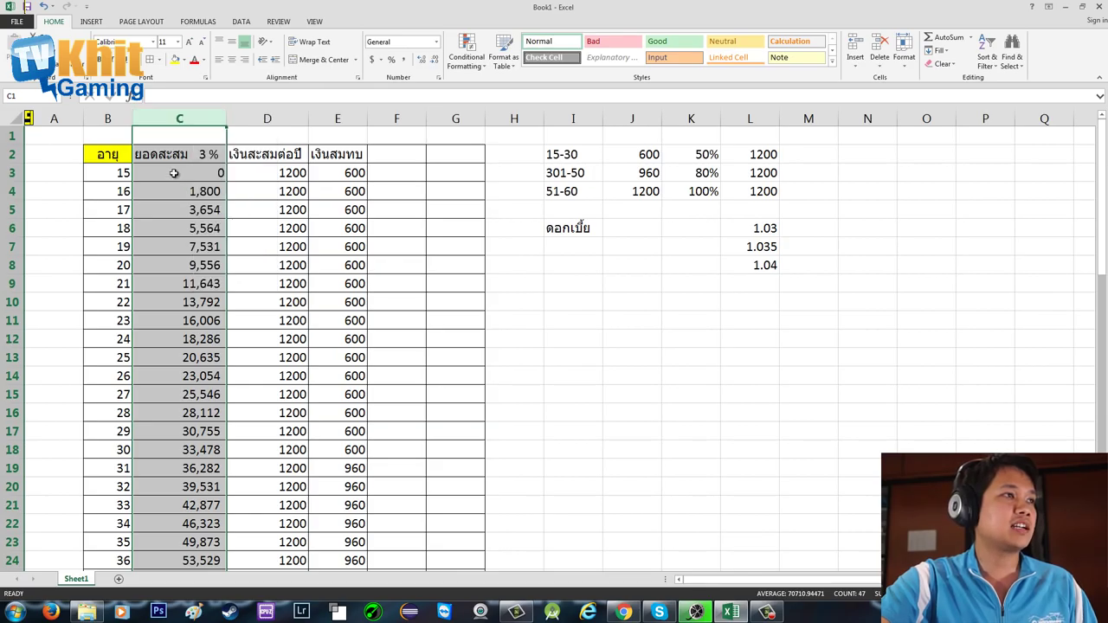
right_click(182, 120)
click(205, 201)
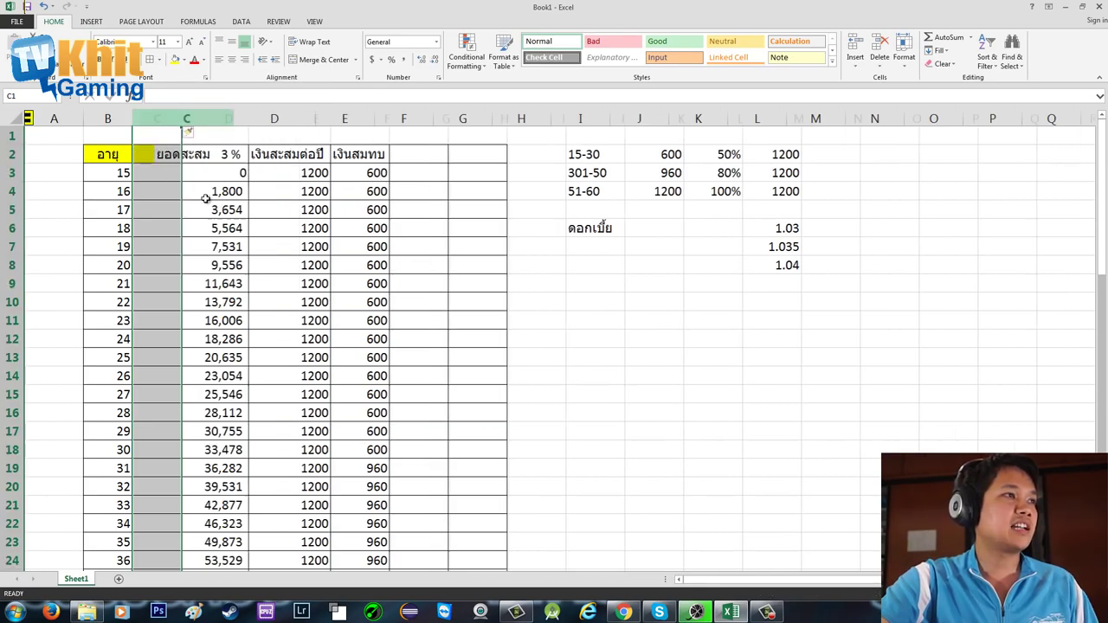
- Copy the accumulated balance header from D2 into C2 and fit column C to the text
click(216, 156)
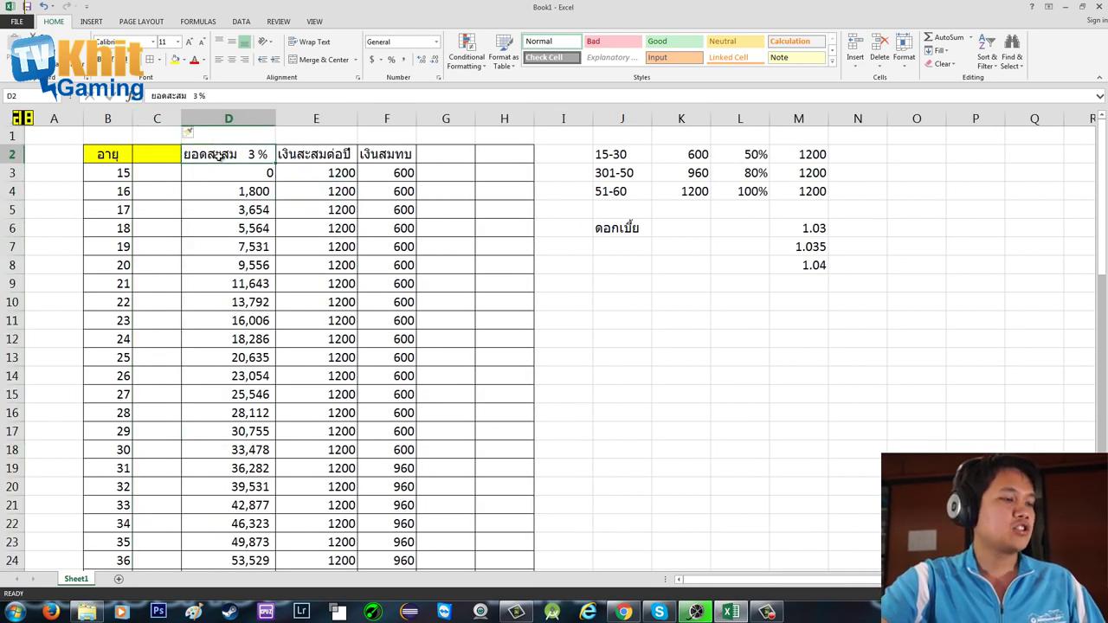
key(ctrl+c)
click(156, 156)
key(ctrl+v)
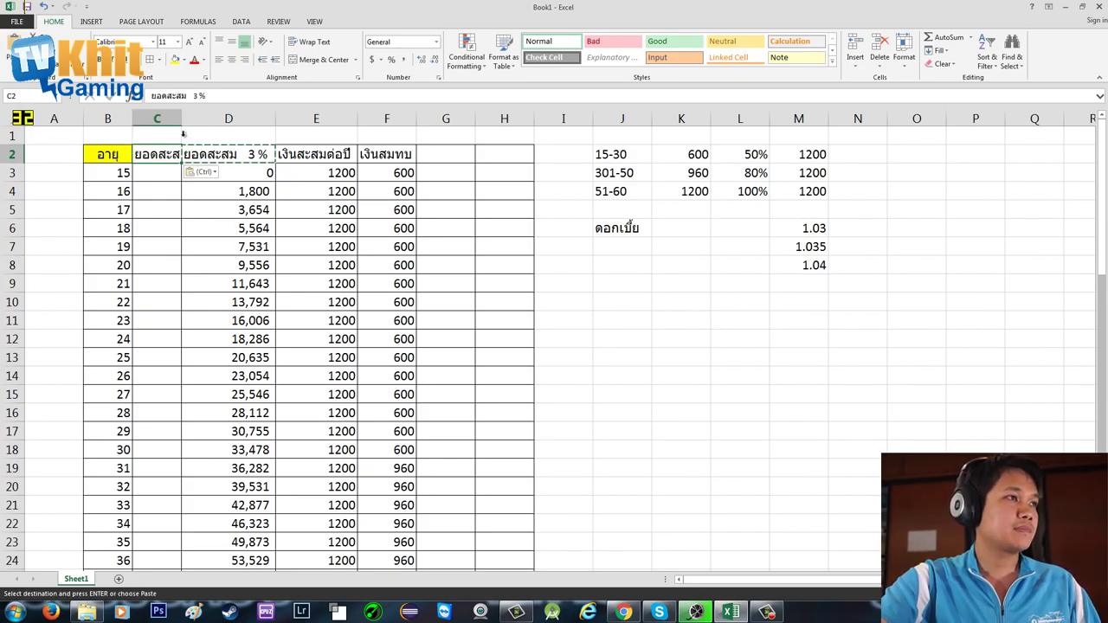
double_click(181, 118)
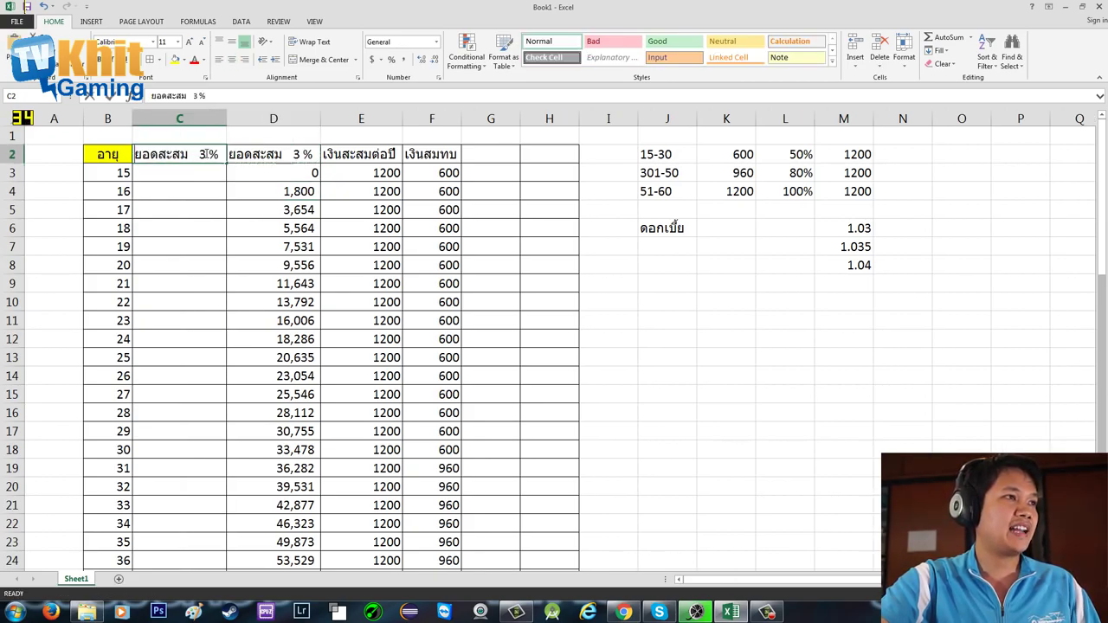
- Change the rate in the C2 header to 3.5 % and refit the column width
double_click(206, 153)
key(BackSpace)
text(3.5)
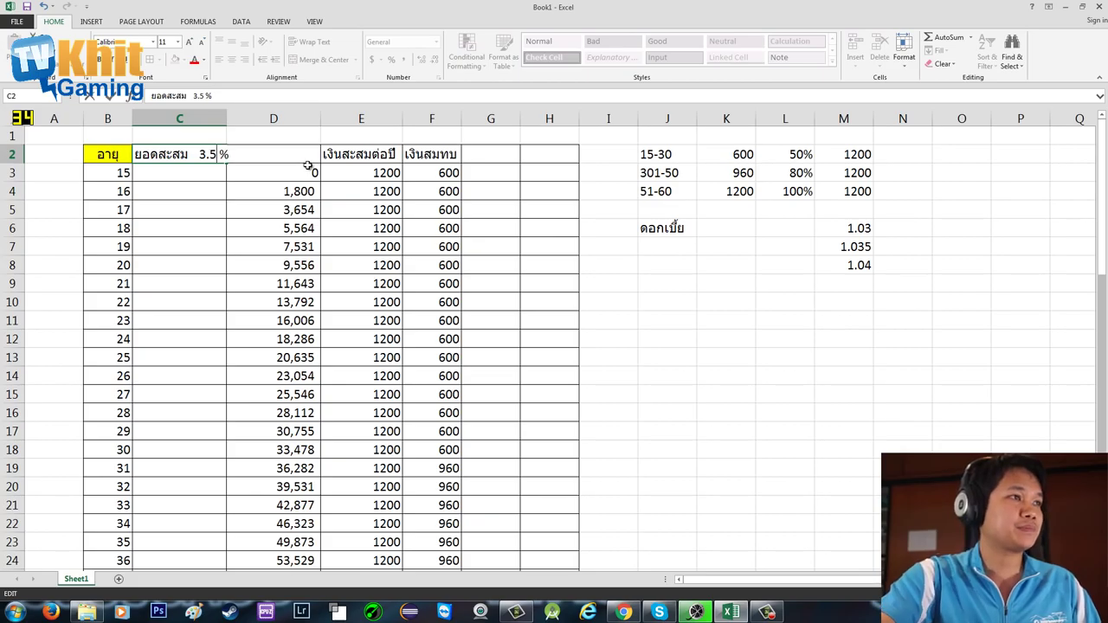
click(277, 202)
double_click(229, 121)
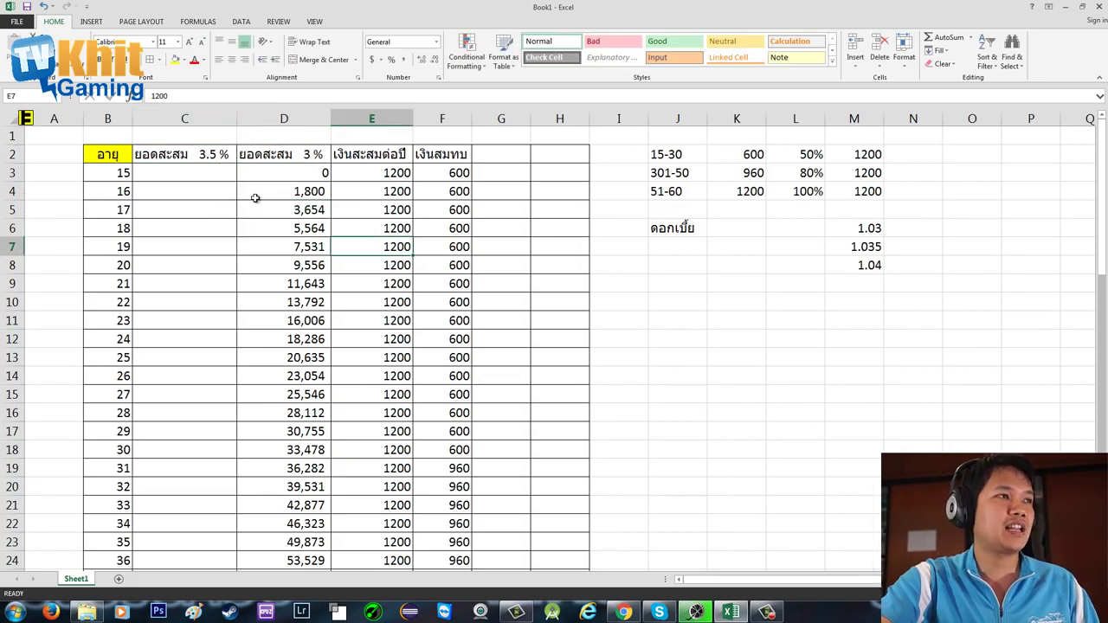
- Enter 0 as the age-15 starting balance in C3 of the 3.5 % column
click(147, 174)
text(0)
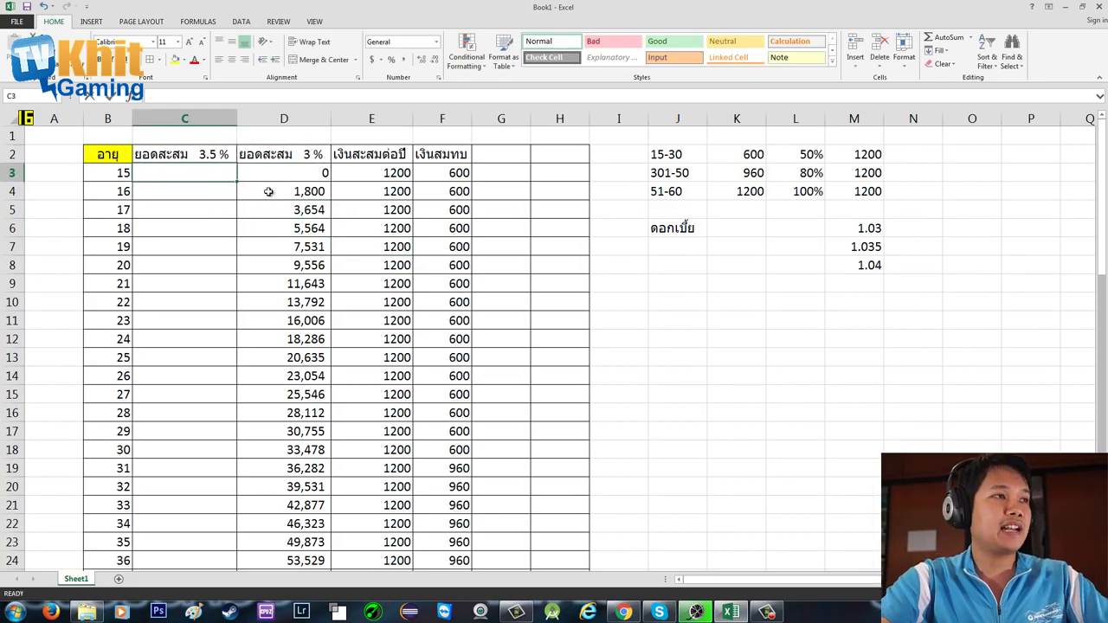
click(248, 205)
click(233, 190)
- Copy the age-16 balance formula from D4 into C4
click(292, 195)
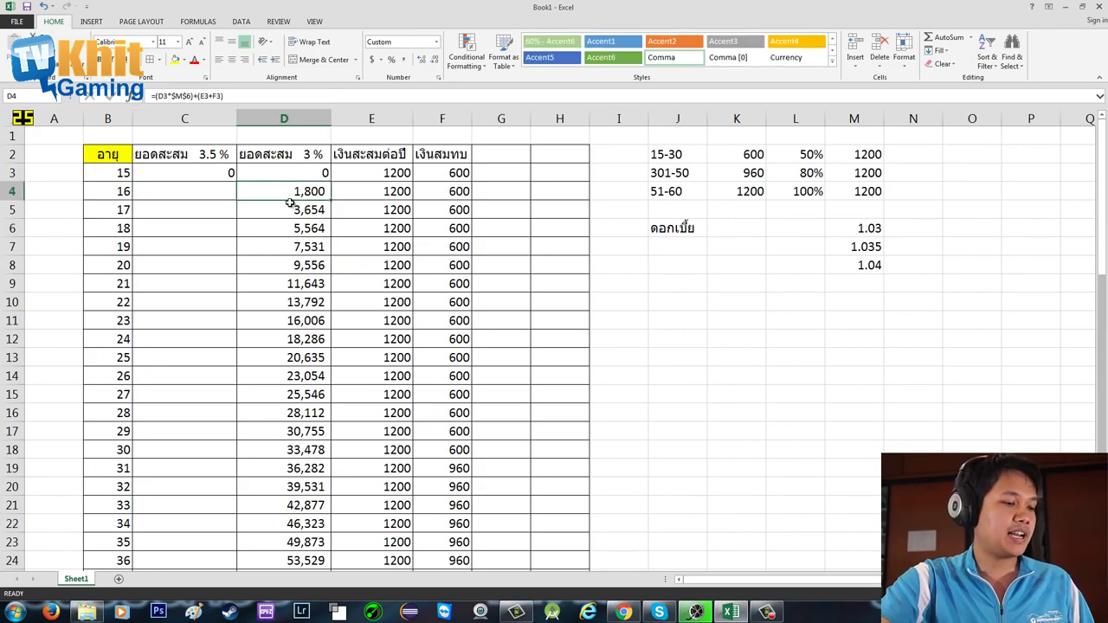
key(ctrl+c)
click(219, 185)
key(ctrl+v)
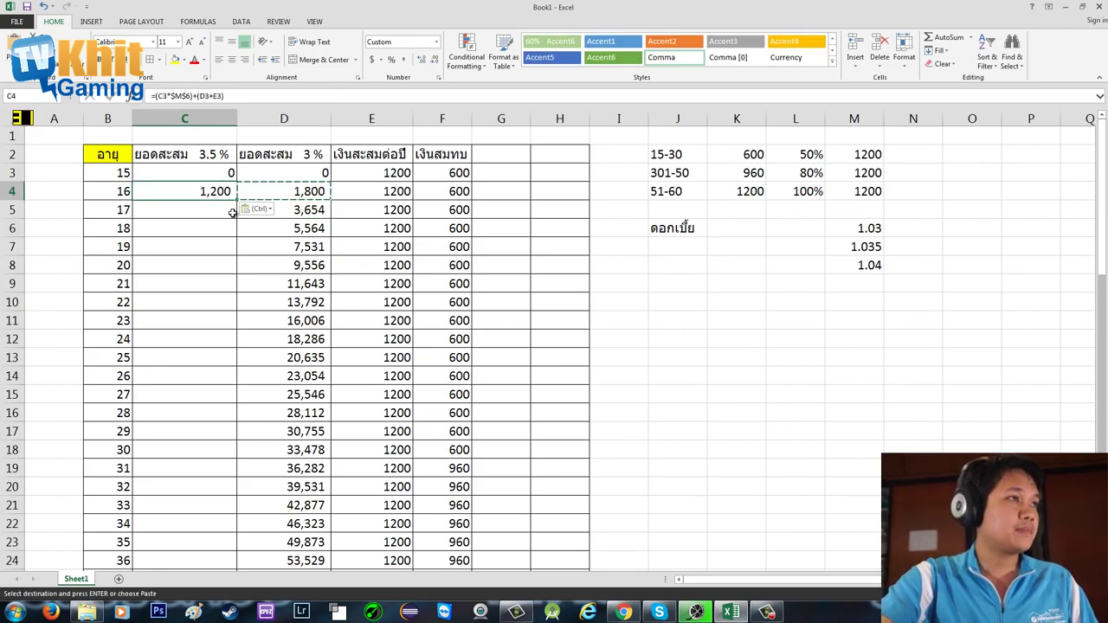
- Correct the C4 formula's references to read =(C3*$M$7)+(E3+F3), using the 1.035 multiplier
click(225, 222)
click(217, 189)
click(212, 95)
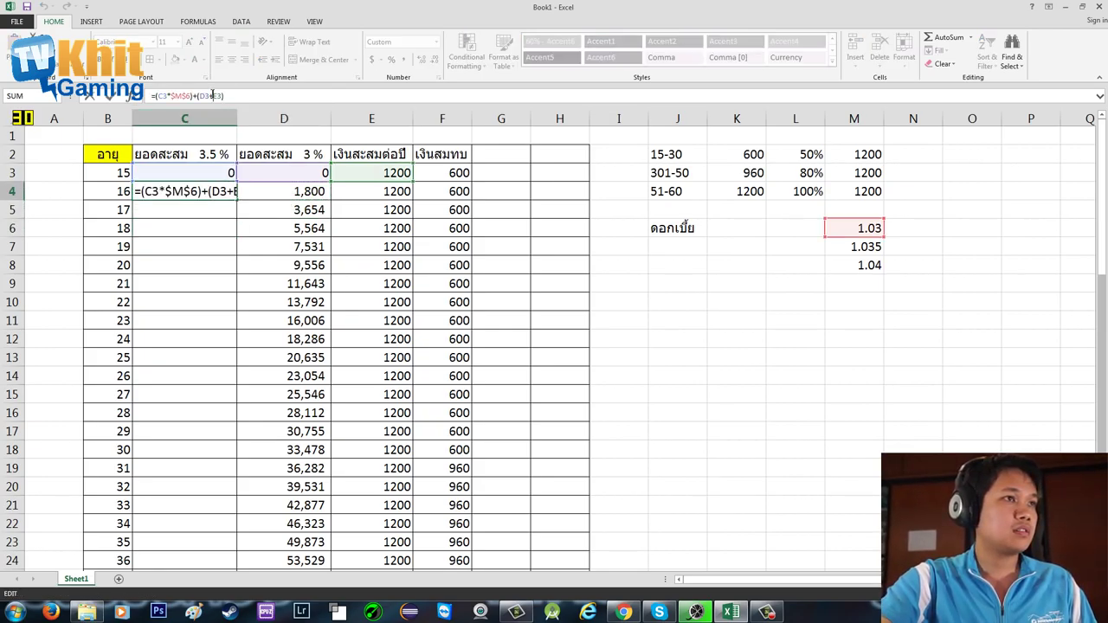
drag(381, 165, 448, 173)
drag(316, 170, 388, 169)
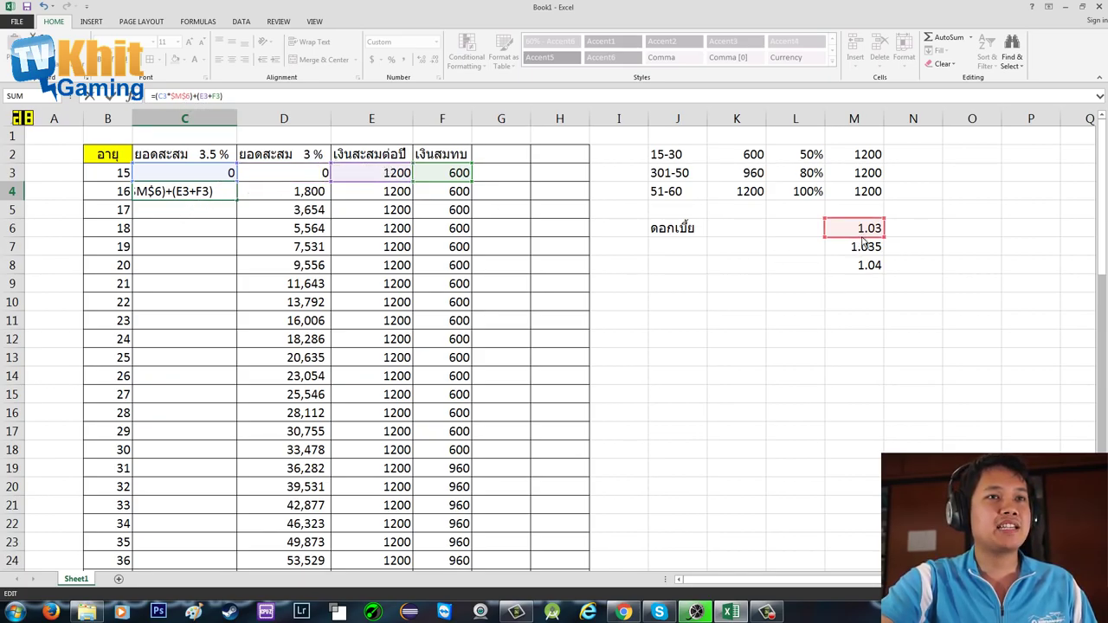
drag(861, 237, 861, 255)
key(Return)
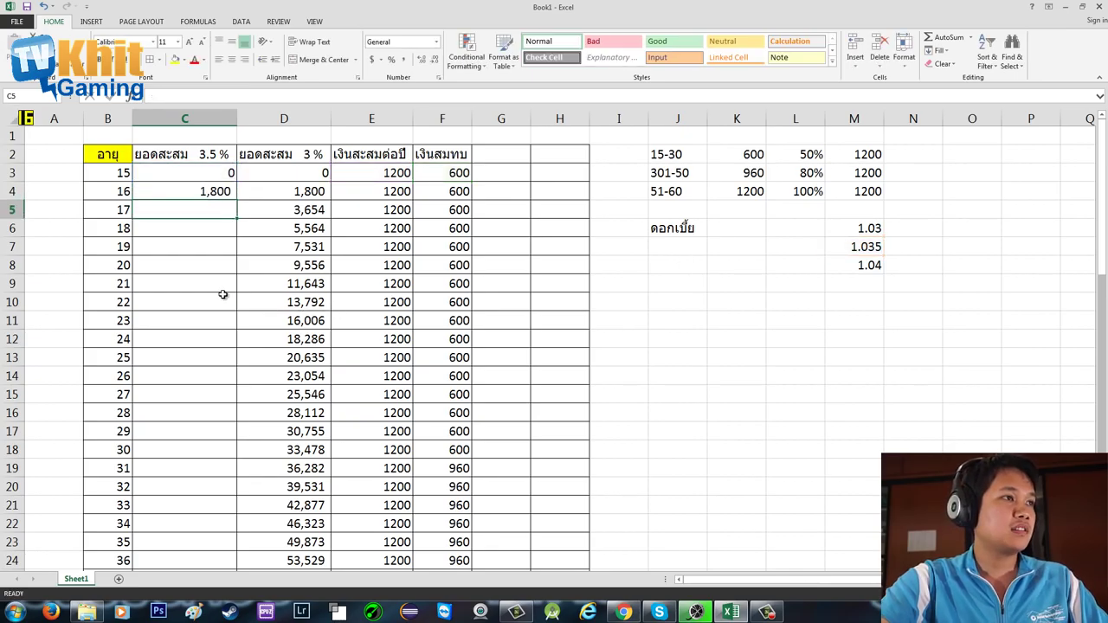
- Fill the 3.5 % balance formula from C4 down the column to the last age in the table
click(217, 191)
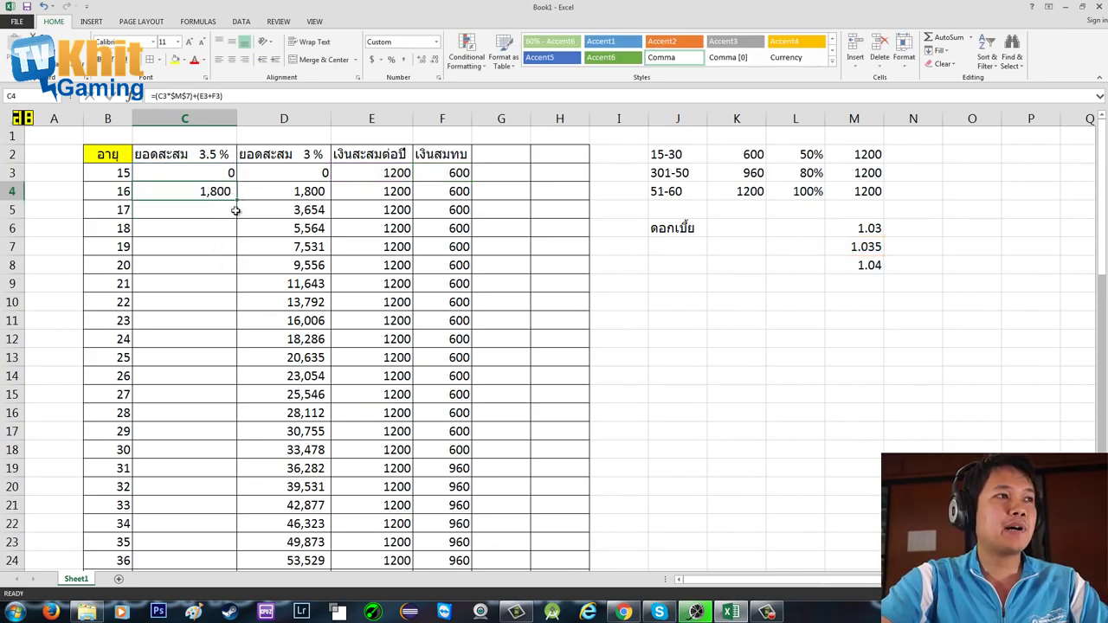
double_click(238, 201)
scroll(268, 259, down, 10)
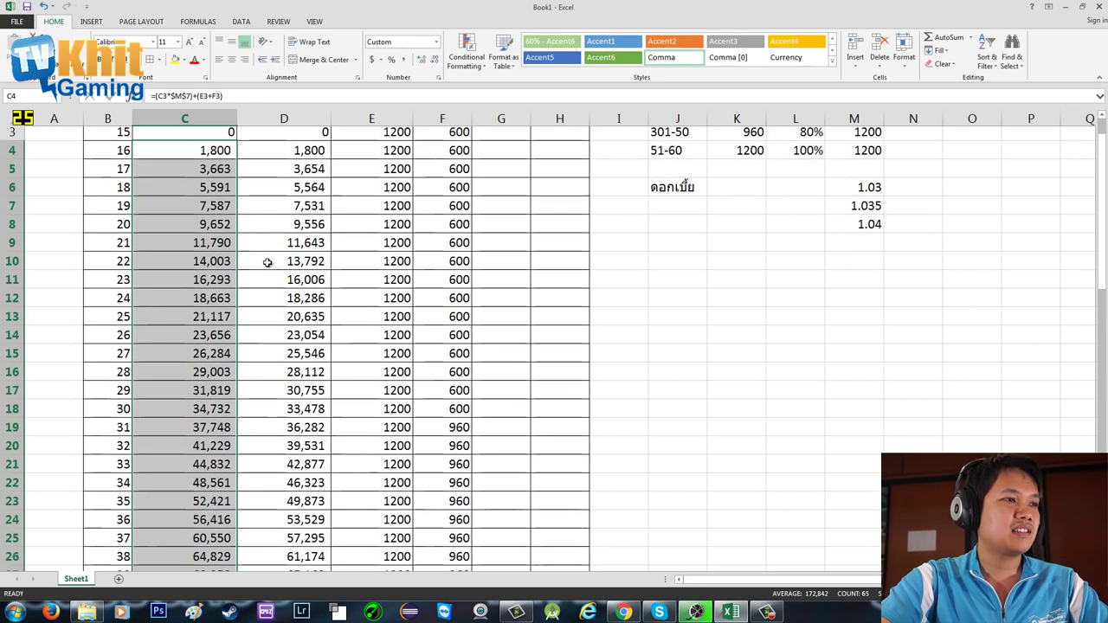
- Clear the 3.5 % balance formulas in column C from age 61 (C49) downward
scroll(267, 285, down, 3)
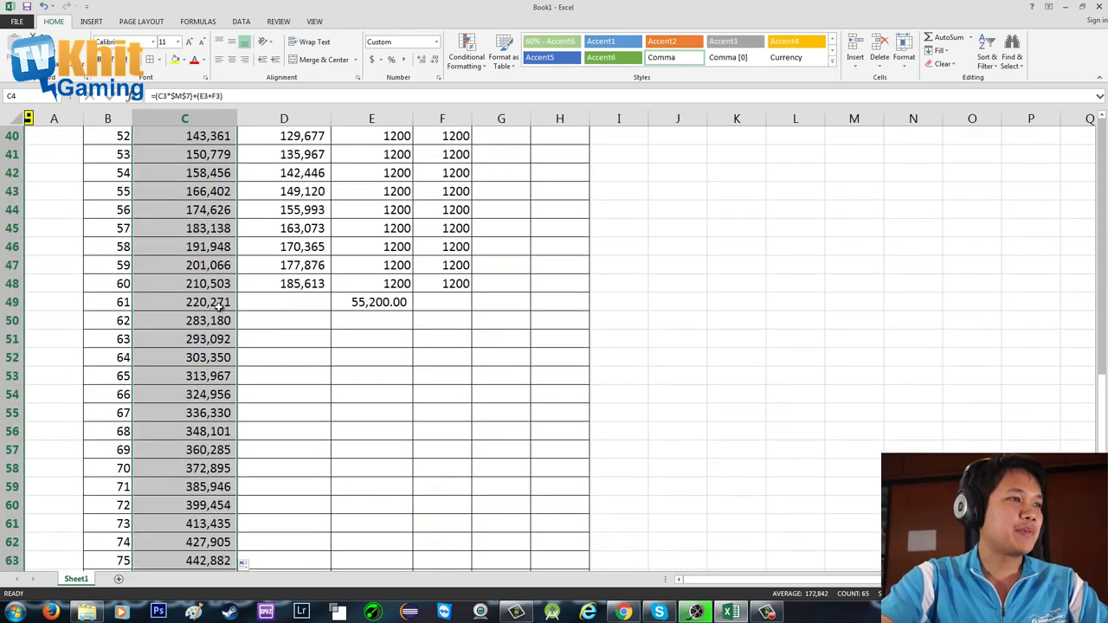
drag(220, 303, 208, 487)
key(Delete)
scroll(284, 433, up, 7)
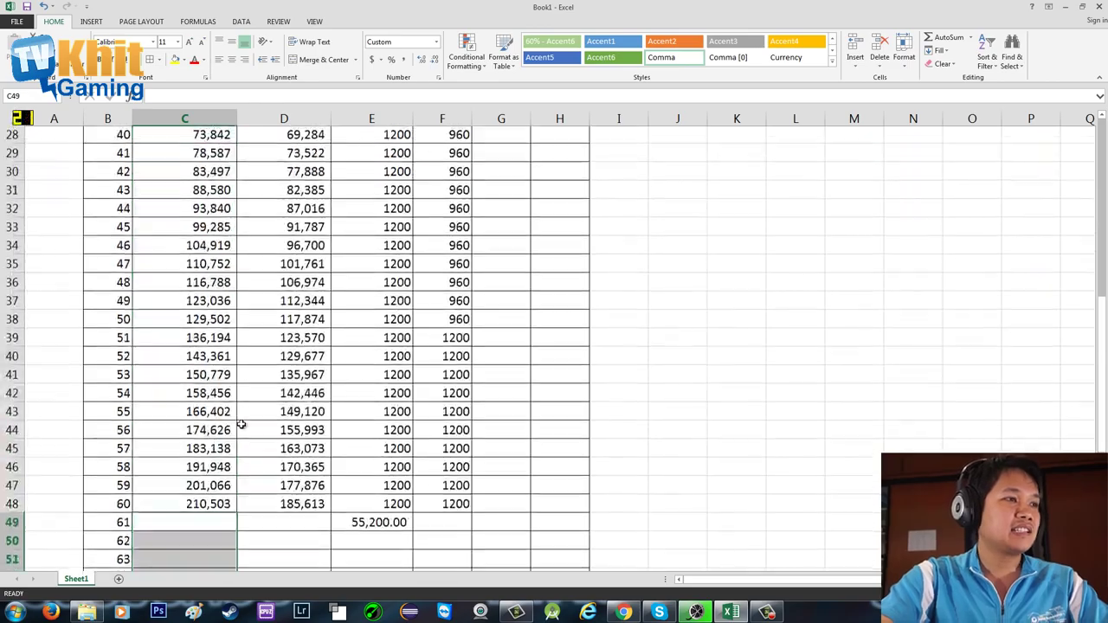
- Compare the 3.5 % and 3 % accumulated balances in columns C and D up to age 60
click(307, 416)
click(212, 504)
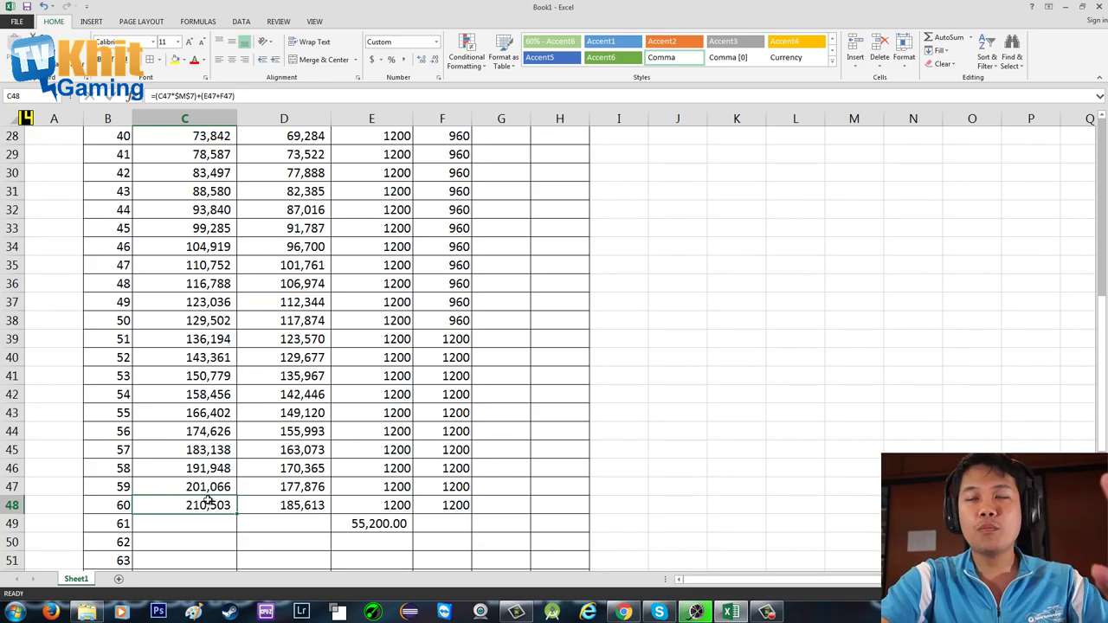
scroll(395, 435, up, 9)
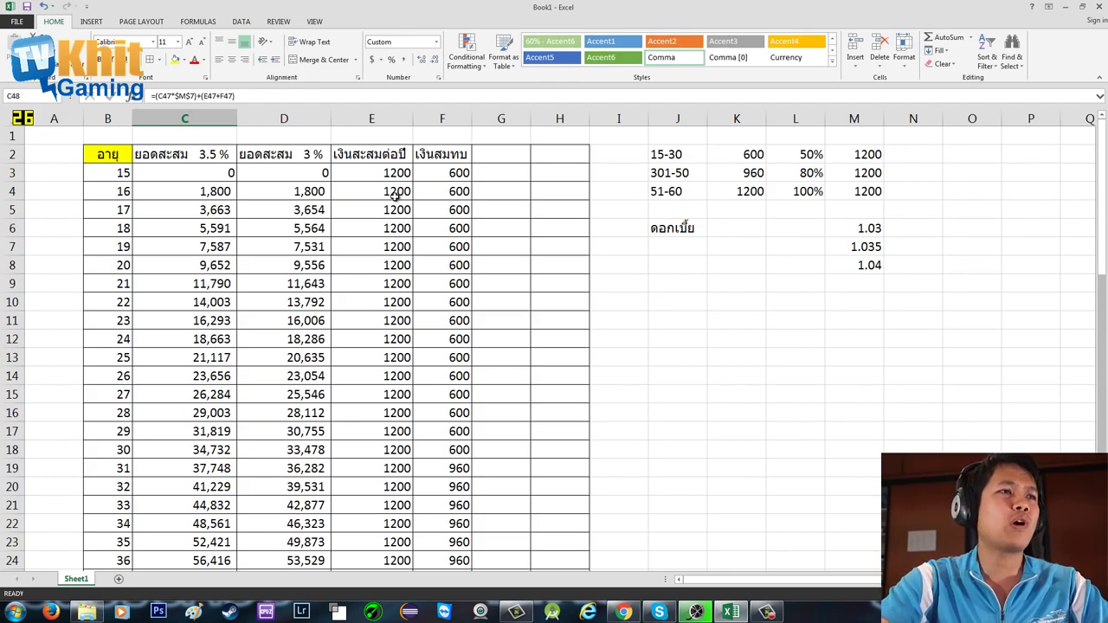
scroll(396, 195, down, 8)
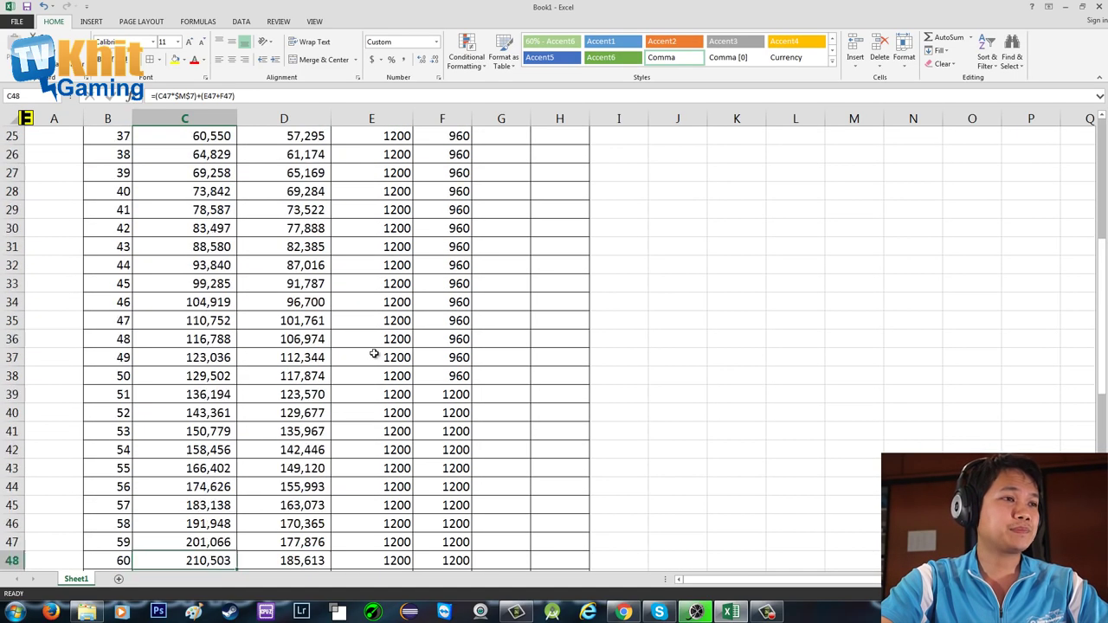
- Insert an empty column between the age column and the 3.5 % balance column
scroll(374, 354, down, 5)
scroll(374, 354, up, 8)
scroll(377, 354, down, 5)
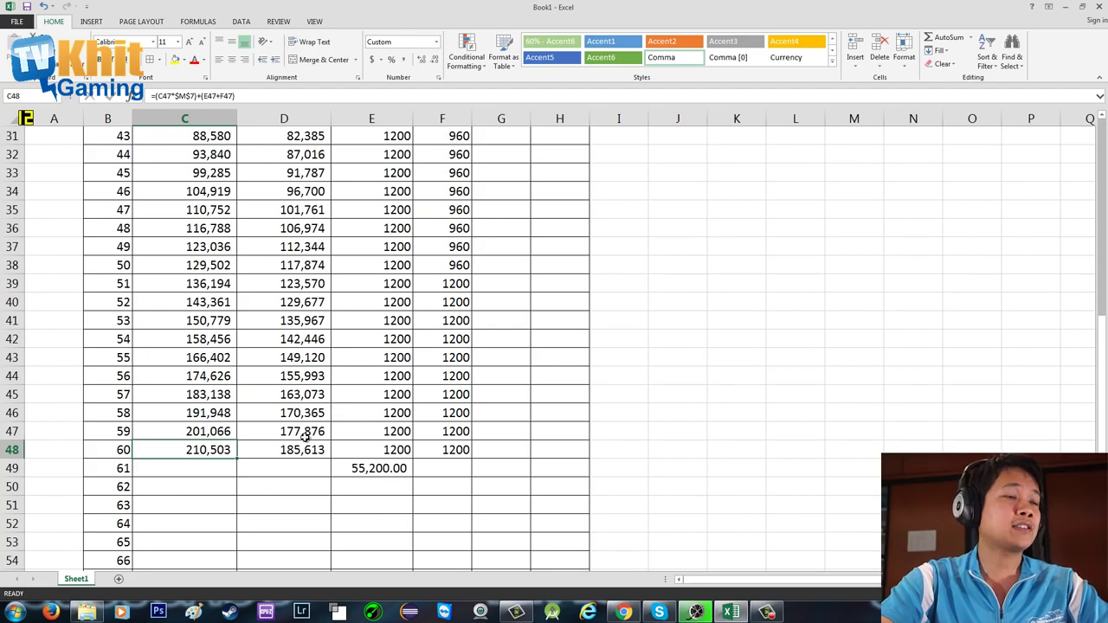
scroll(315, 397, up, 10)
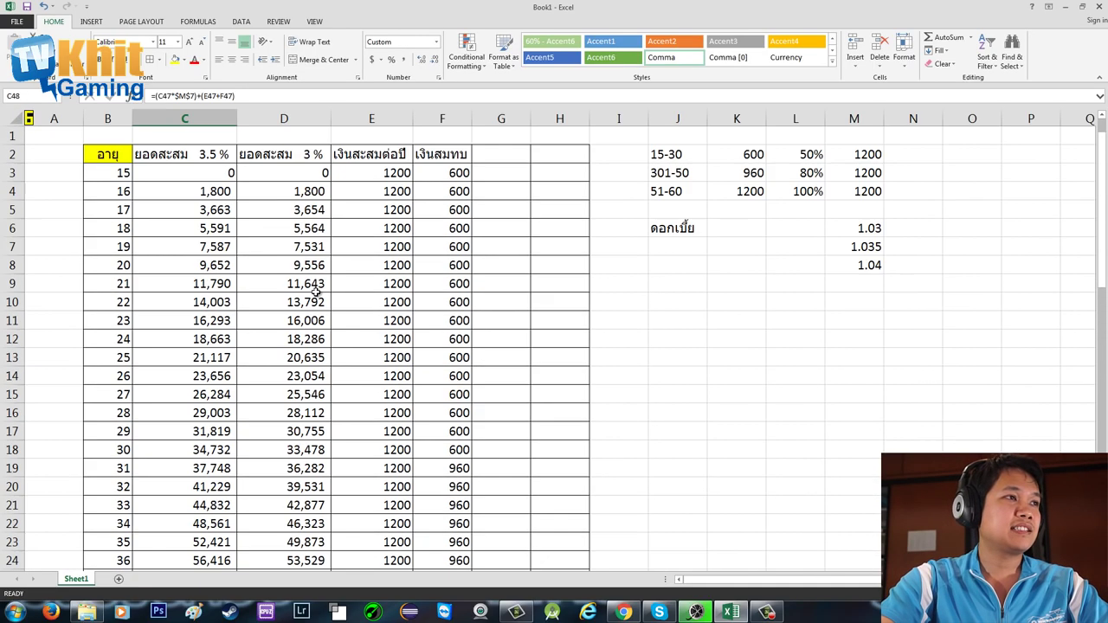
right_click(214, 122)
click(246, 203)
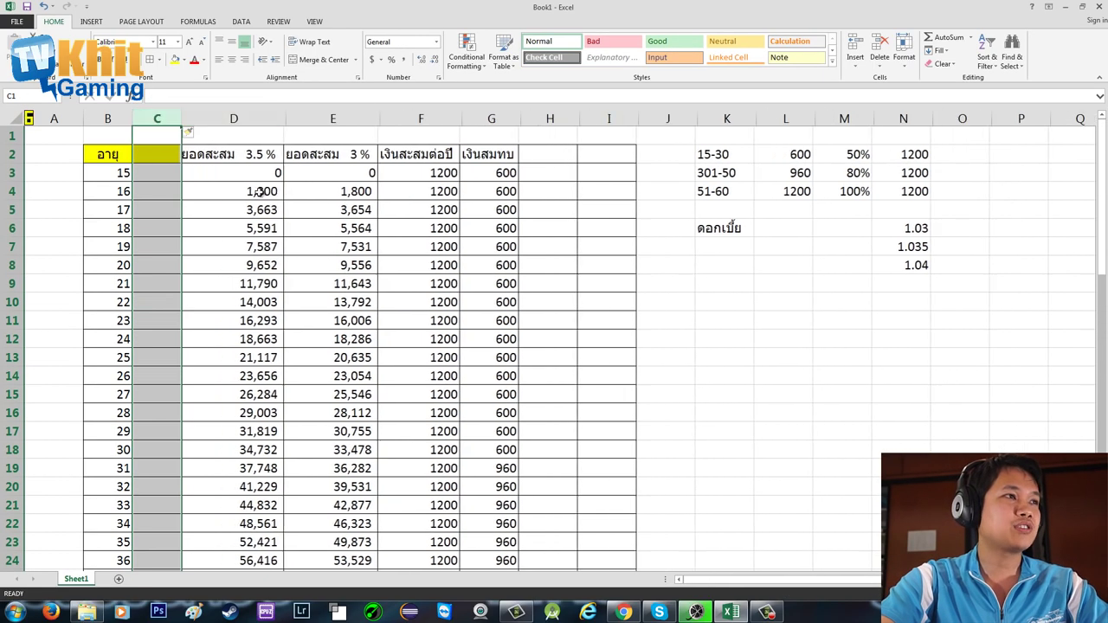
- Copy the 3.5 % balance header into C2 and widen column C until the header fits
click(232, 154)
key(ctrl+c)
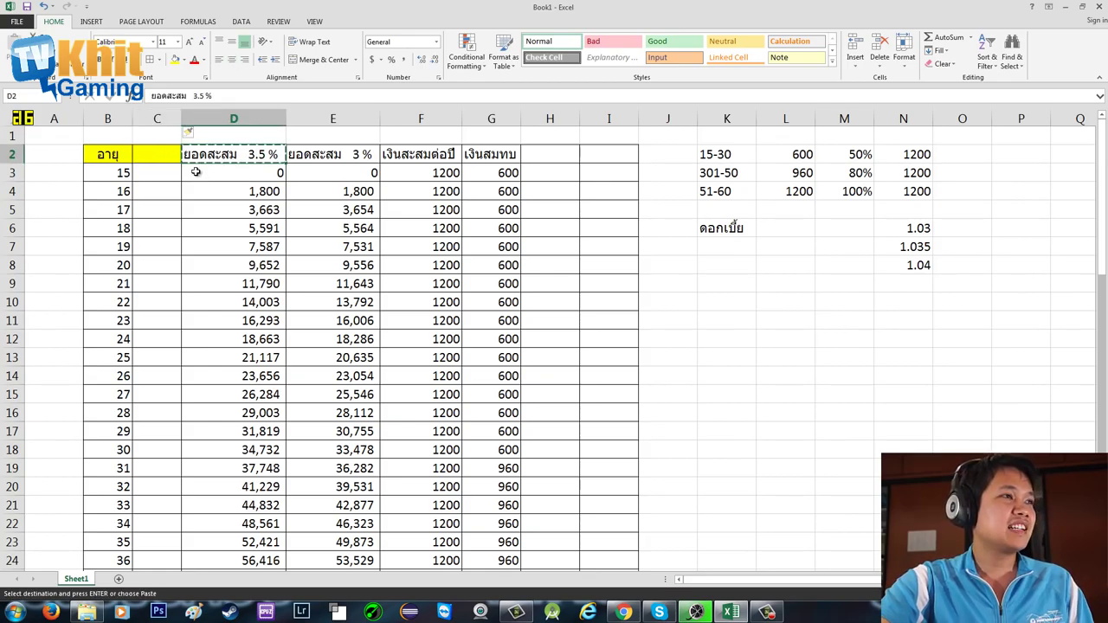
click(157, 154)
key(ctrl+v)
click(363, 228)
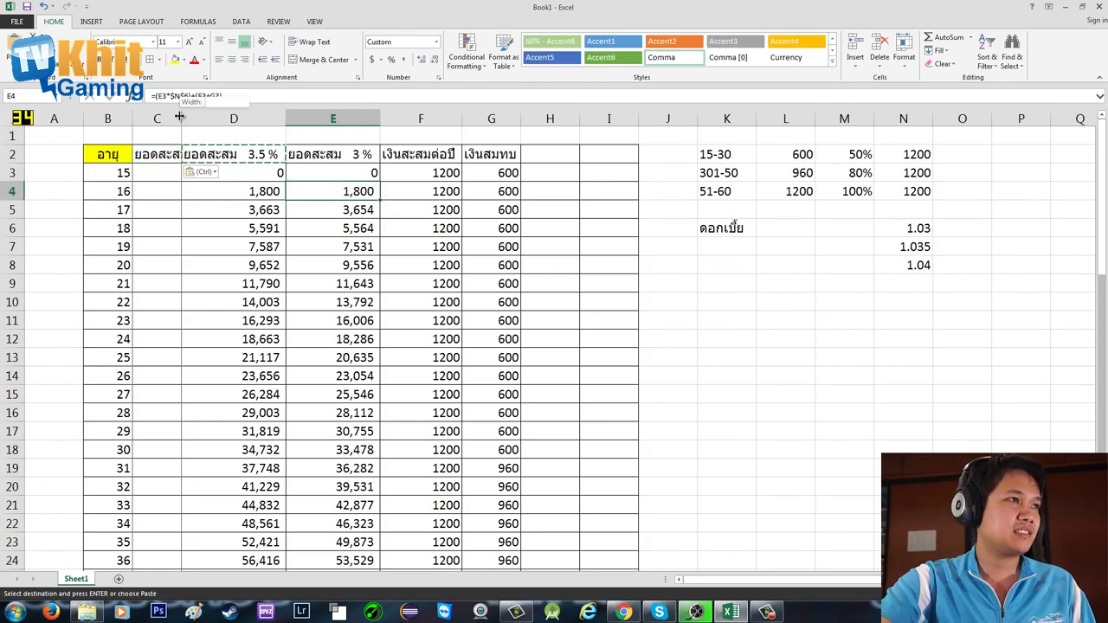
drag(181, 118, 236, 118)
- Change the header in C2 to ยอดสะสม 4 %
double_click(212, 154)
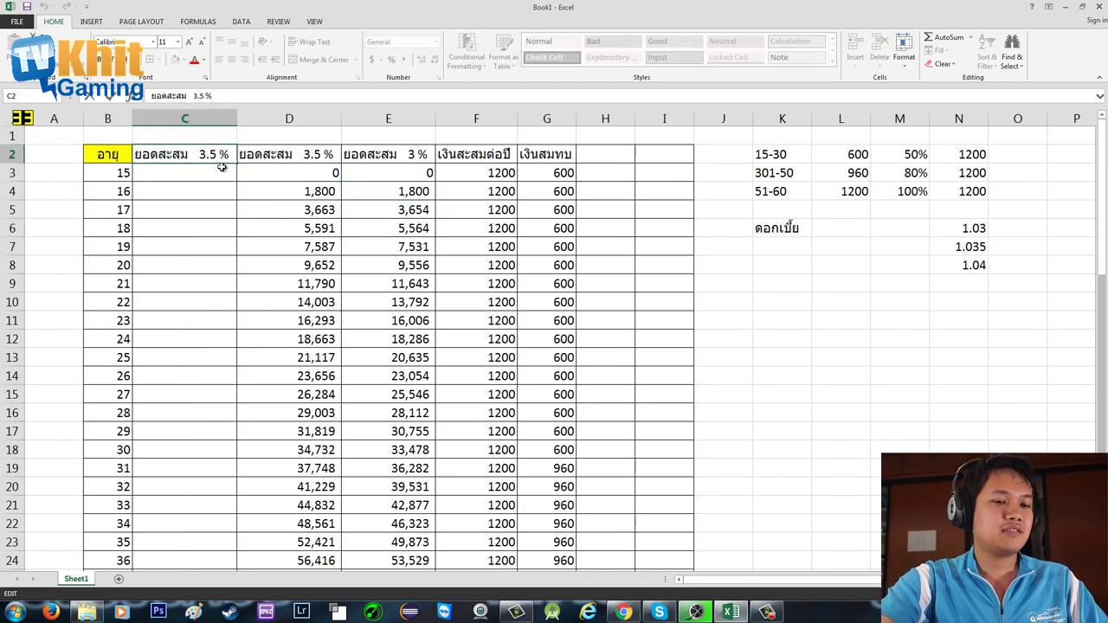
key(BackSpace)
key(BackSpace)
text(4)
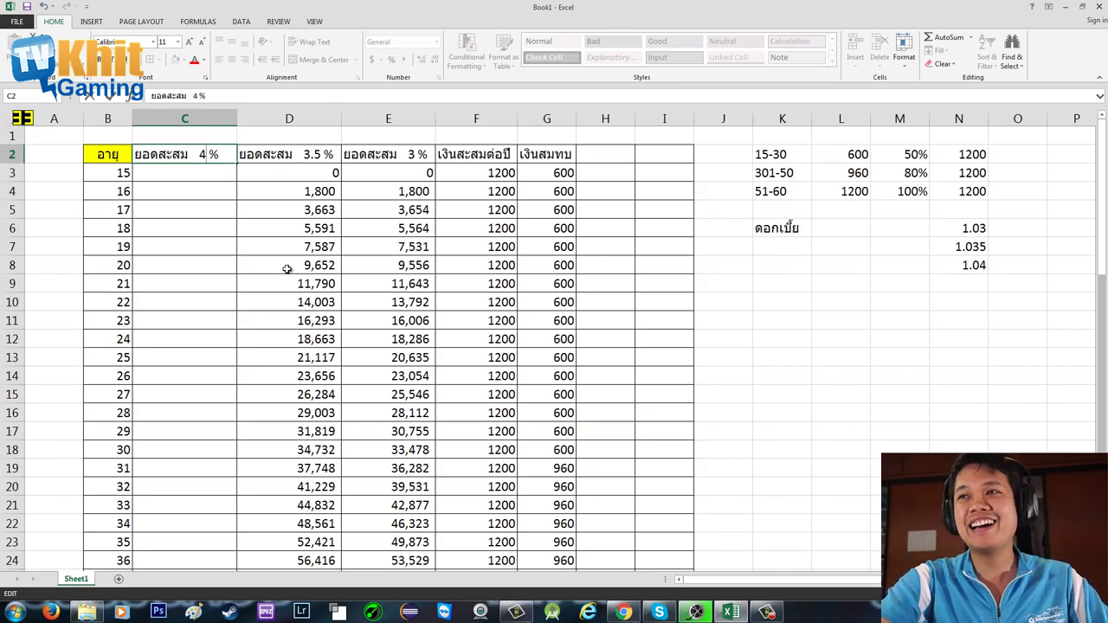
click(254, 198)
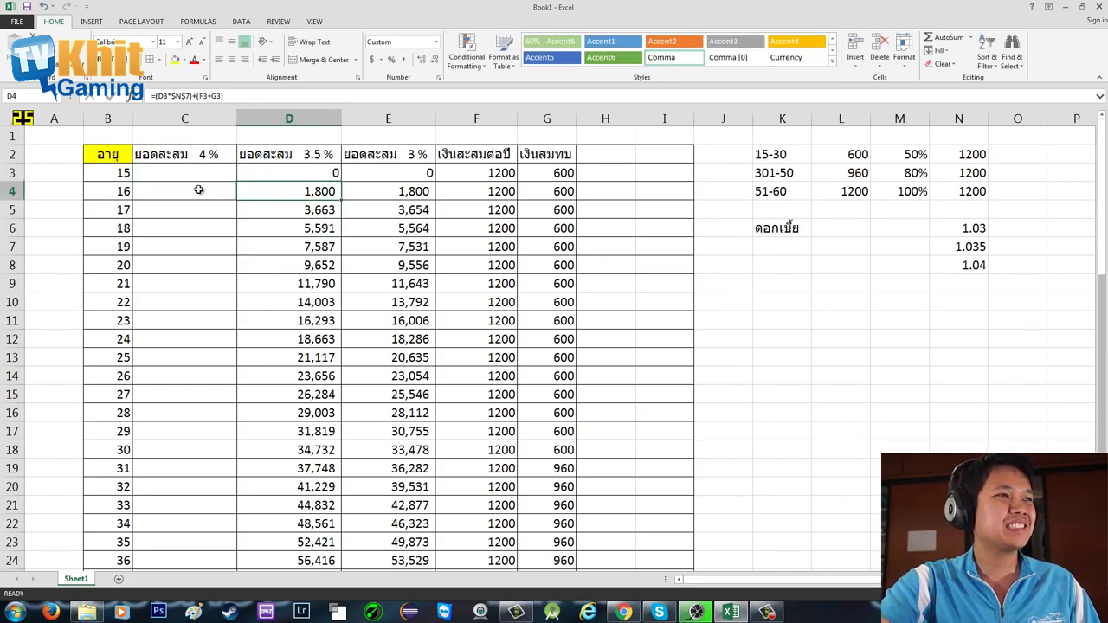
click(240, 178)
click(240, 207)
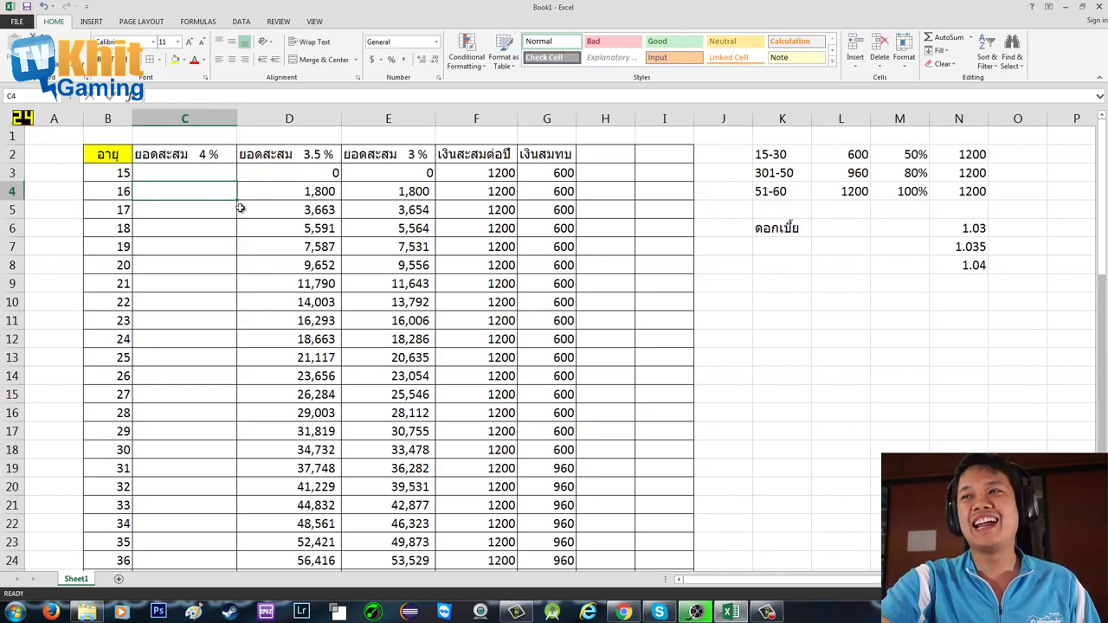
click(315, 193)
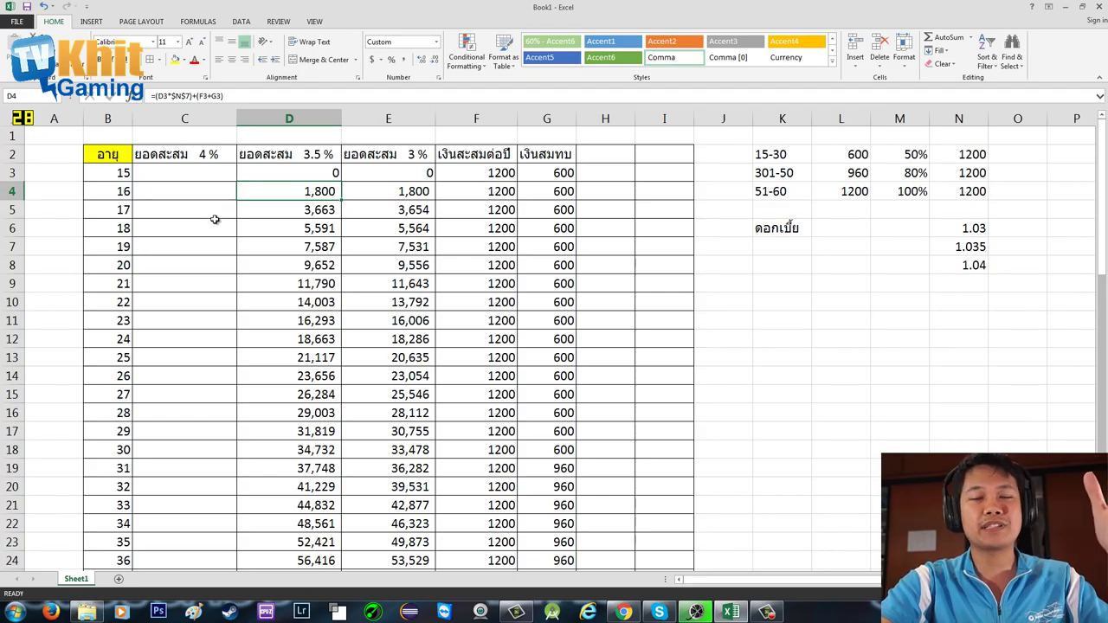
click(231, 198)
click(289, 210)
- Enter 0 in C3 as the 4 % starting balance at age 15
click(158, 170)
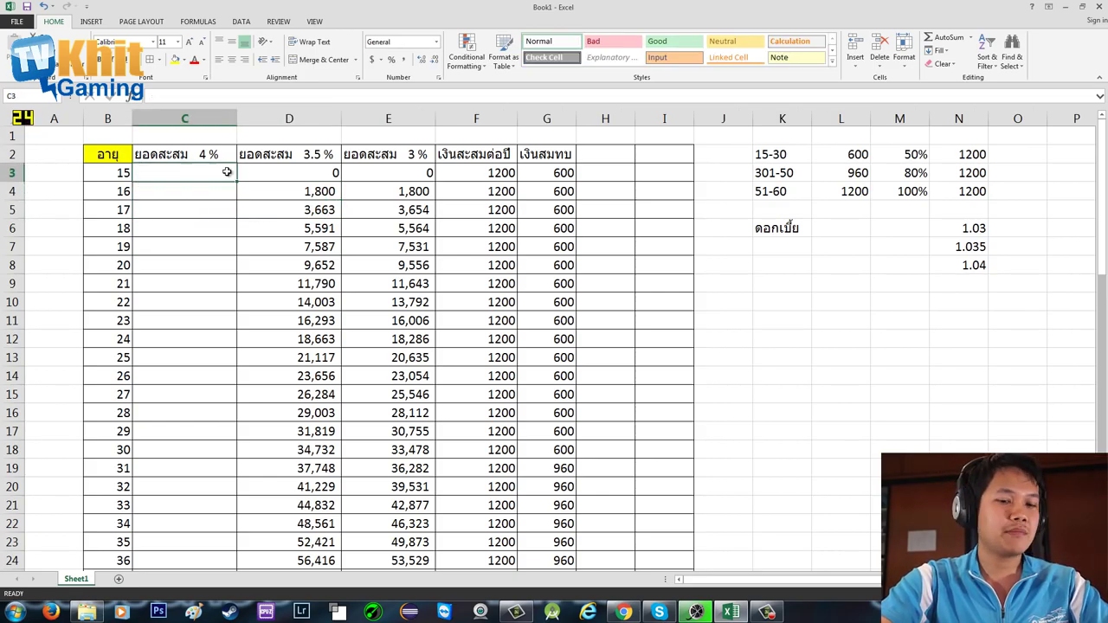
text(0)
key(Return)
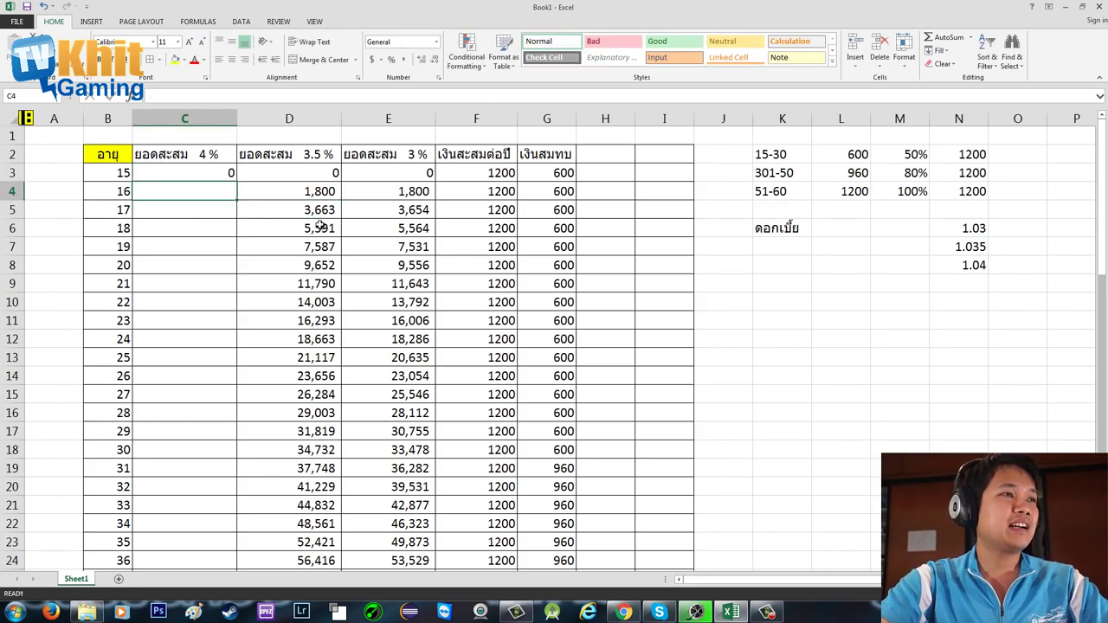
- Copy the 3.5 % balance formula from D4 into C4 of the 4 % column
click(304, 192)
key(ctrl+c)
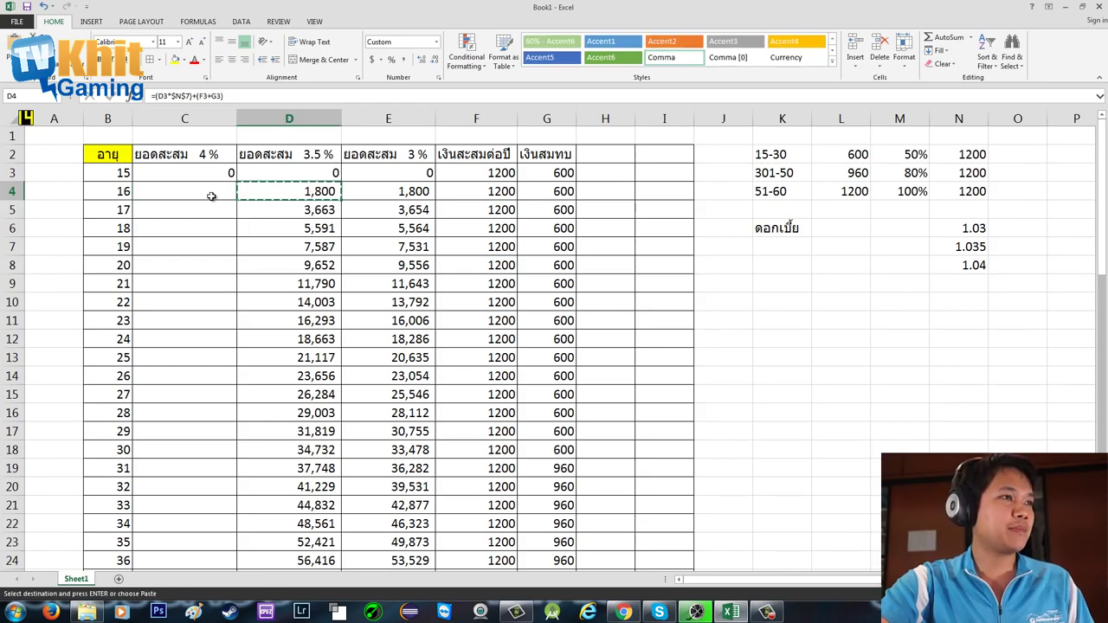
click(207, 192)
key(ctrl+v)
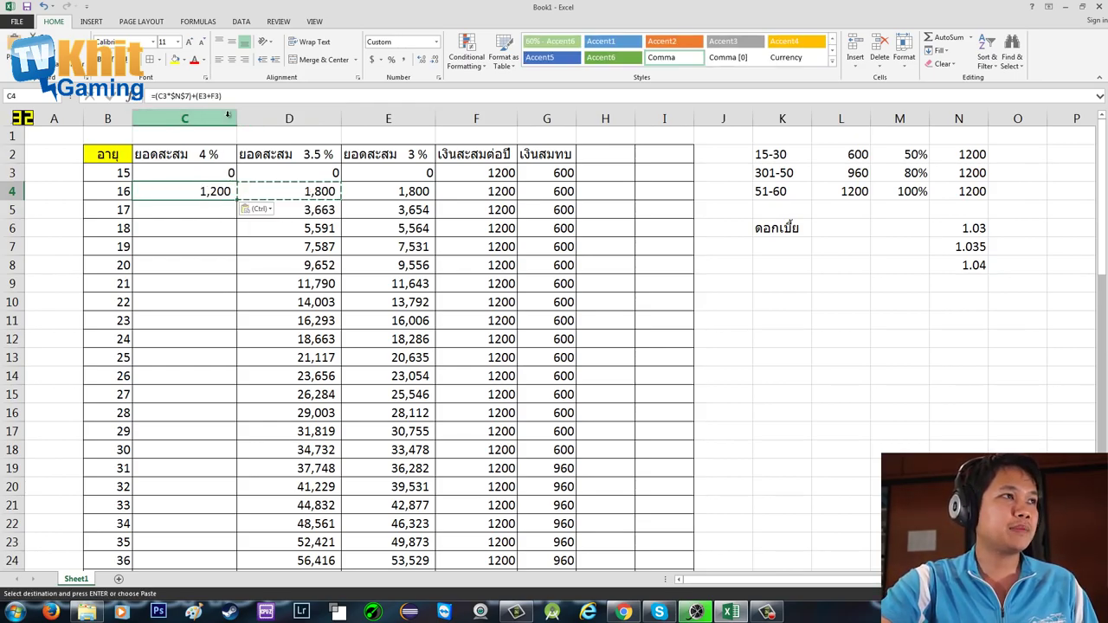
- Correct the C4 formula's references to read =(C3*$N$8)+(F3+G3), using the 1.04 multiplier
key(F2)
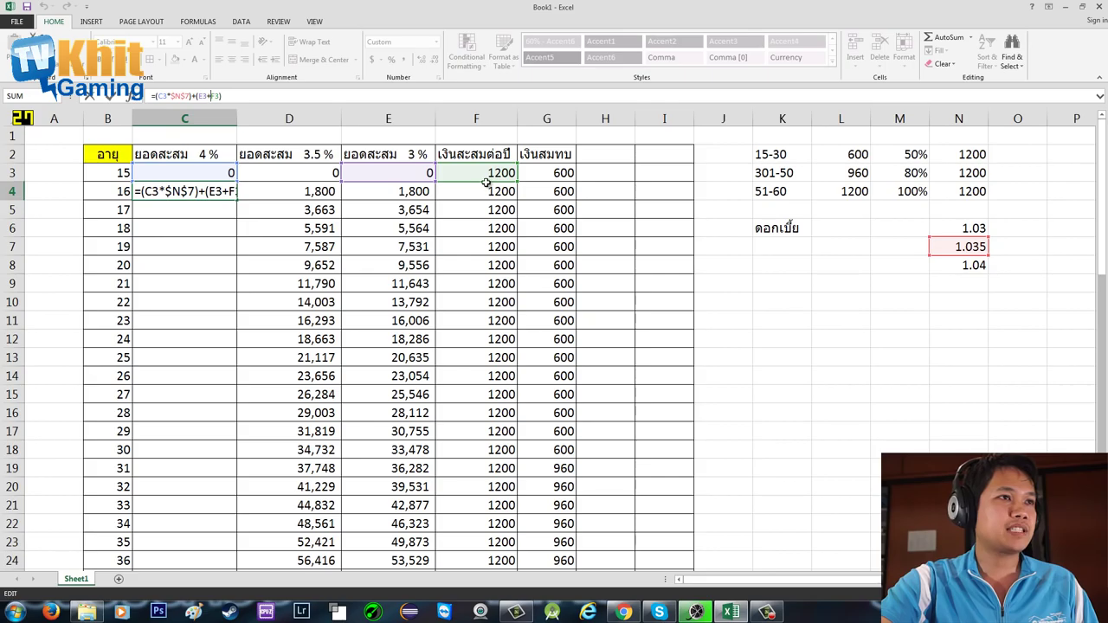
drag(487, 182, 528, 187)
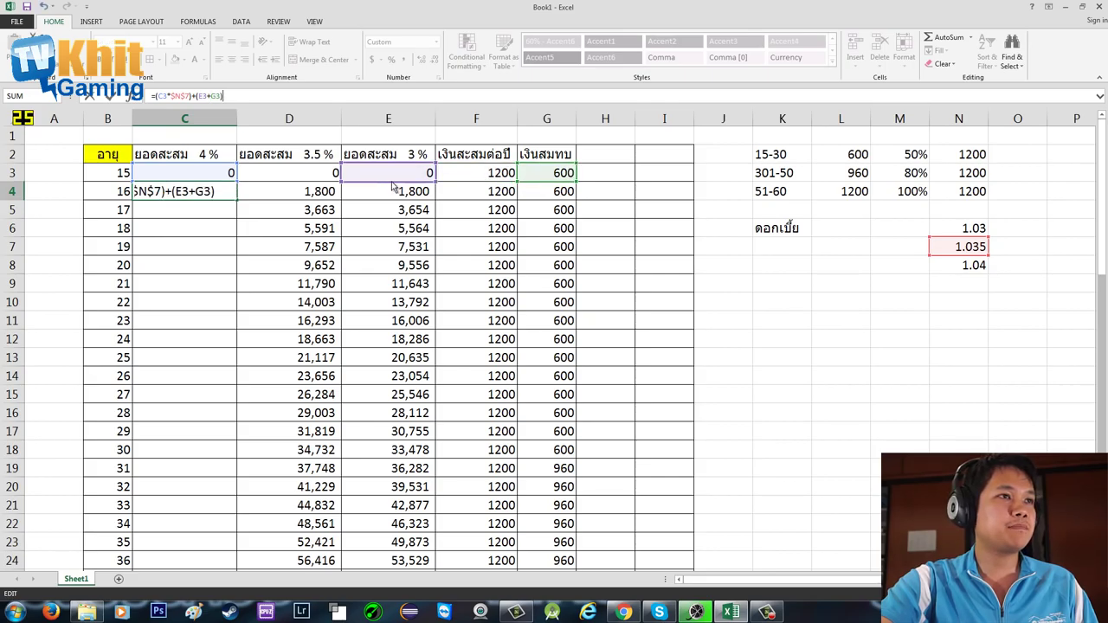
drag(394, 186, 483, 185)
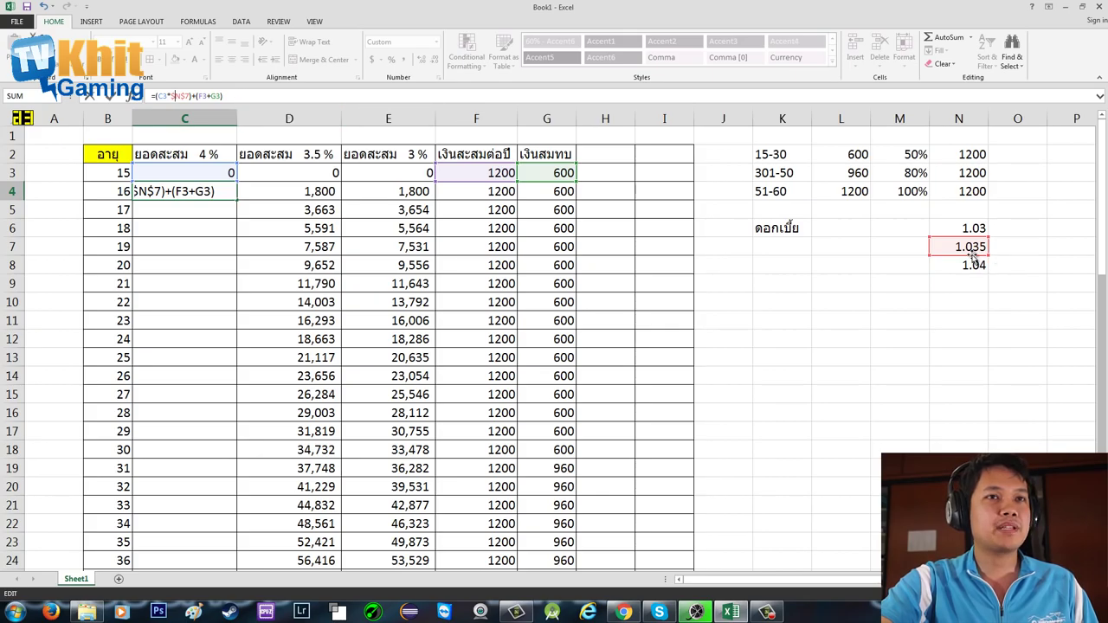
drag(971, 253, 973, 266)
key(Return)
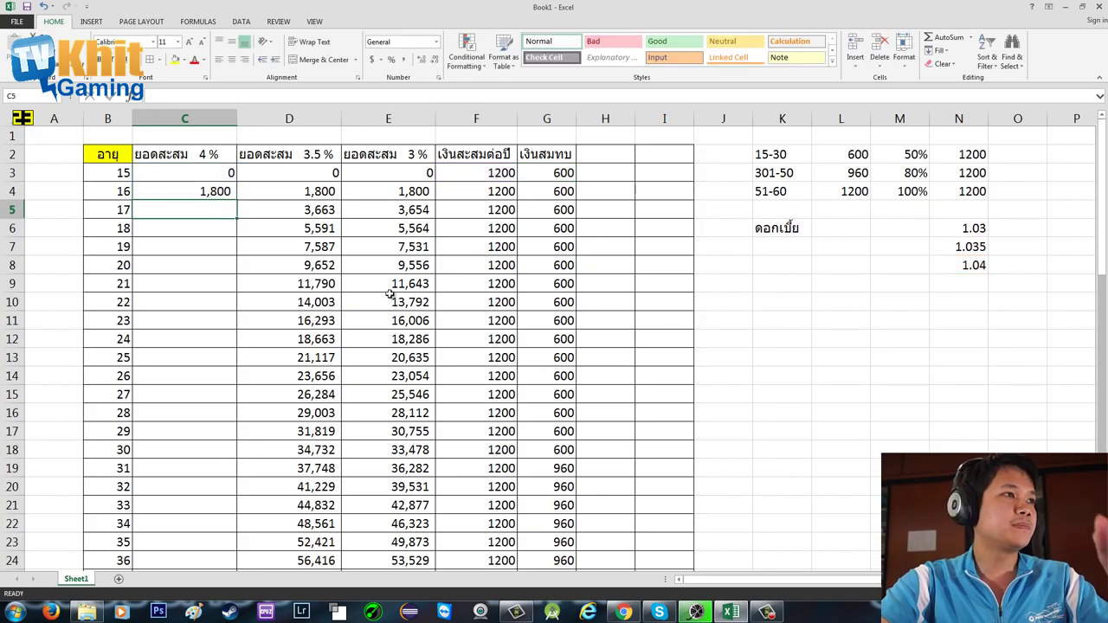
- Fill the 4 % balance formula from C4 down the column to the last age in the table
click(220, 198)
double_click(237, 201)
scroll(235, 390, down, 14)
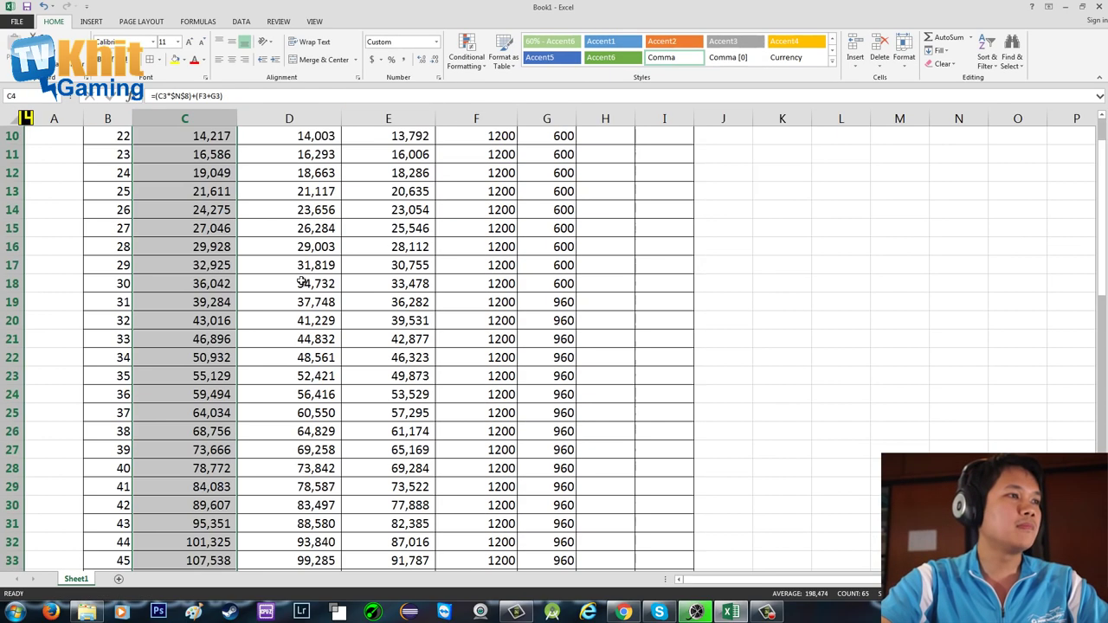
- Clear the 4 % balance formulas in C49:C68, for ages 61 to 80
click(225, 246)
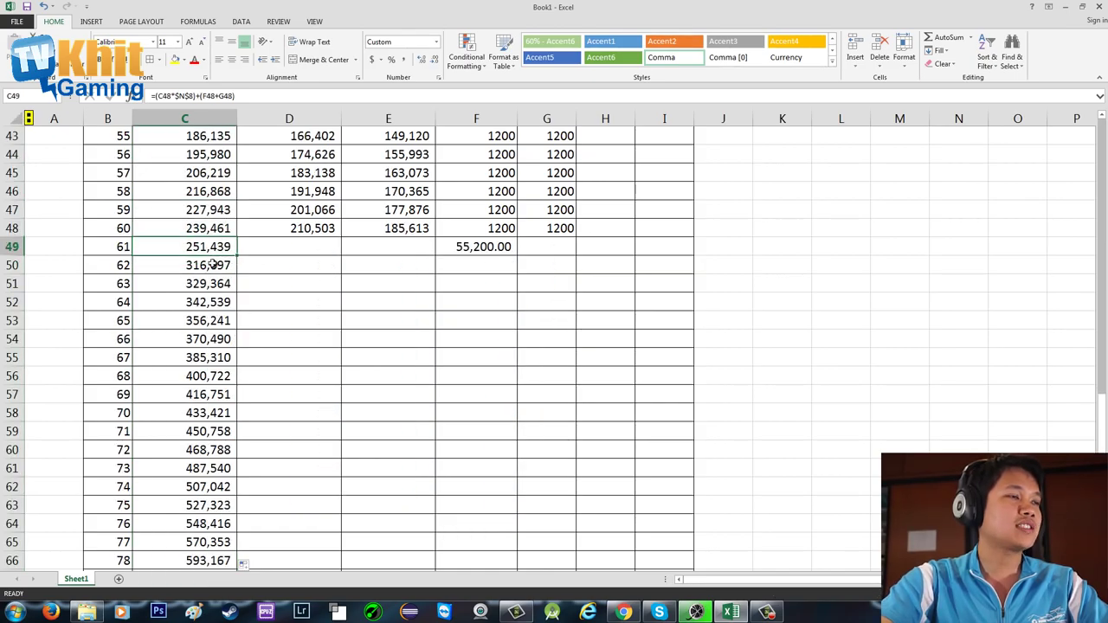
drag(212, 265, 223, 534)
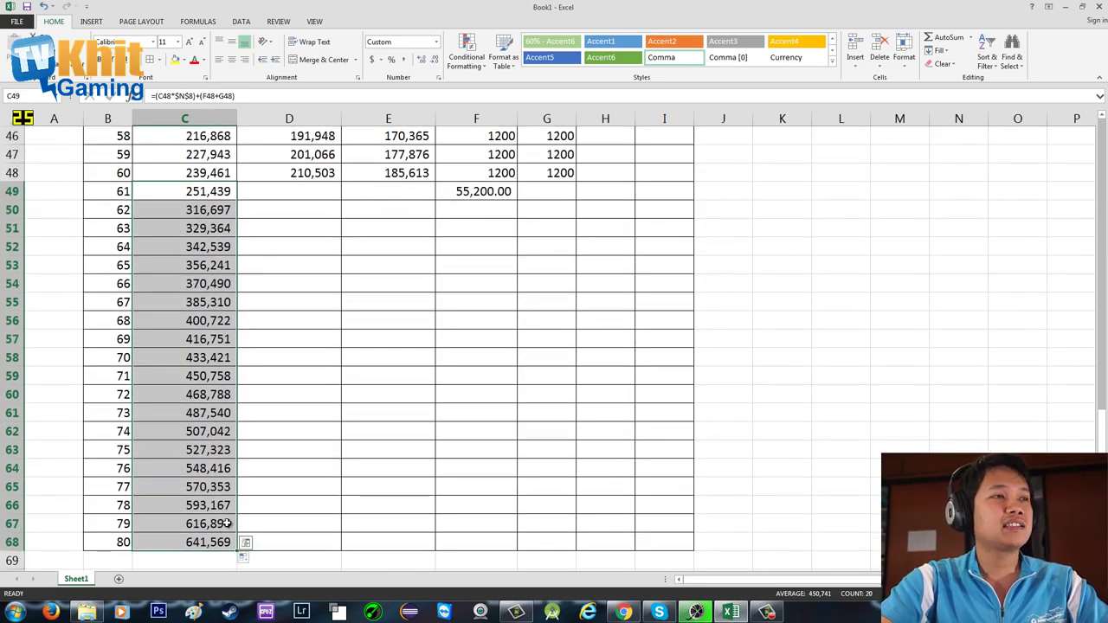
key(Delete)
- Compare the age-60 balances at 4 %, 3.5 % and 3 %, and look over the empty rows from age 61
scroll(403, 332, up, 2)
click(385, 286)
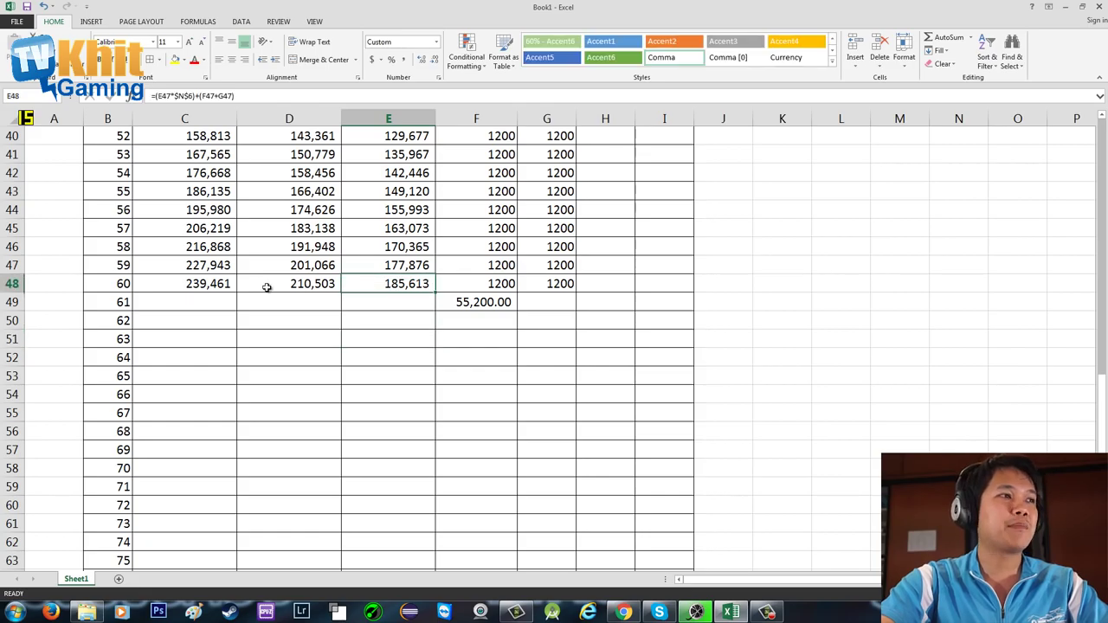
click(227, 285)
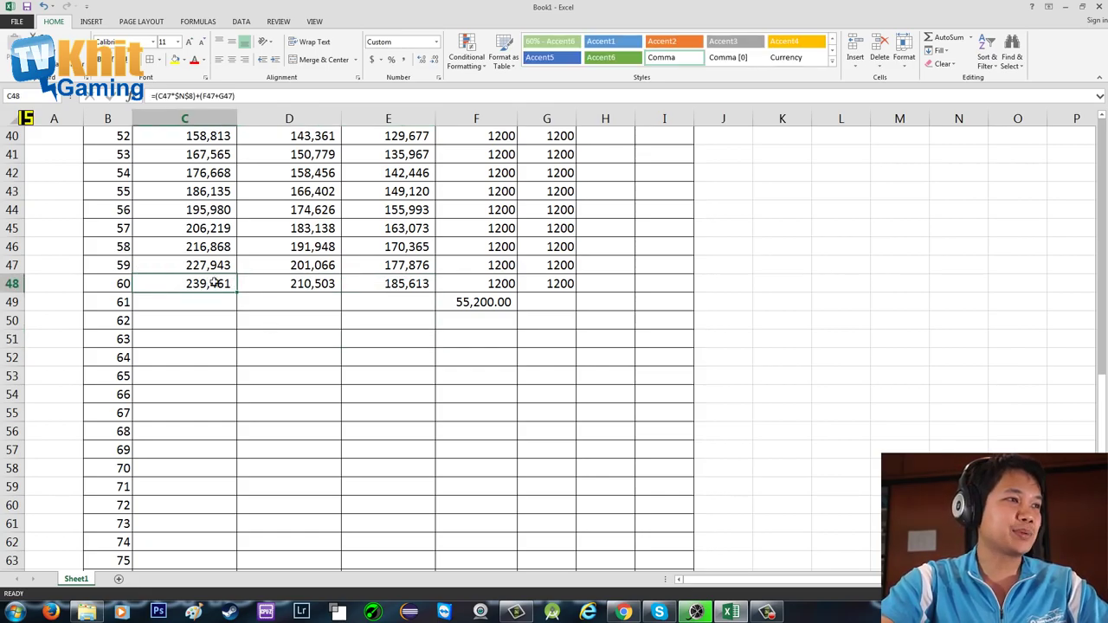
scroll(207, 310, up, 7)
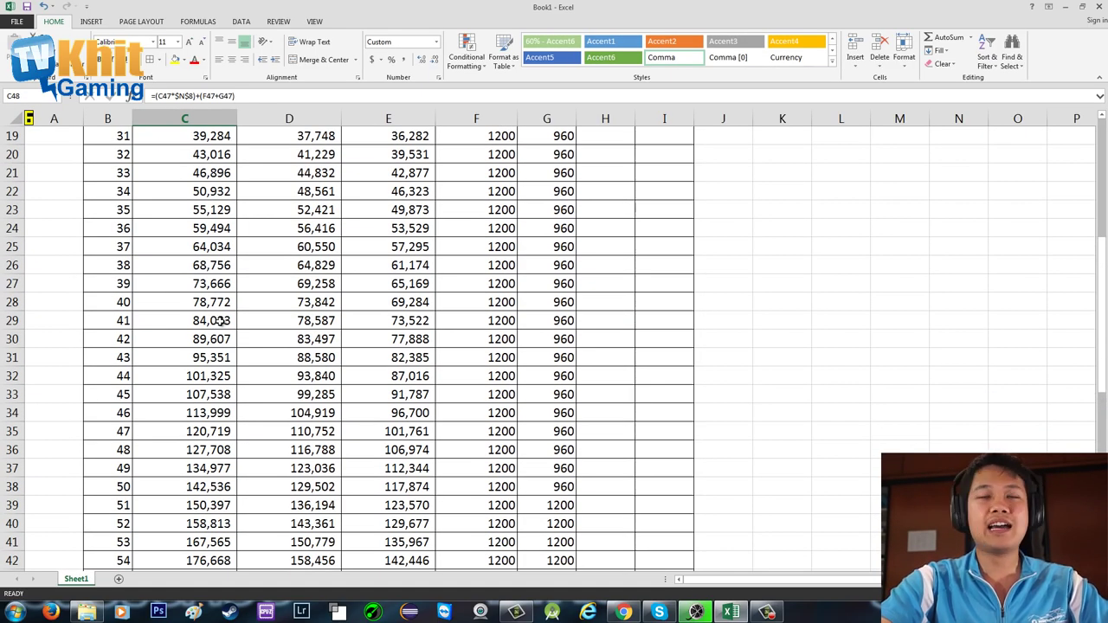
scroll(221, 320, down, 6)
scroll(185, 362, down, 6)
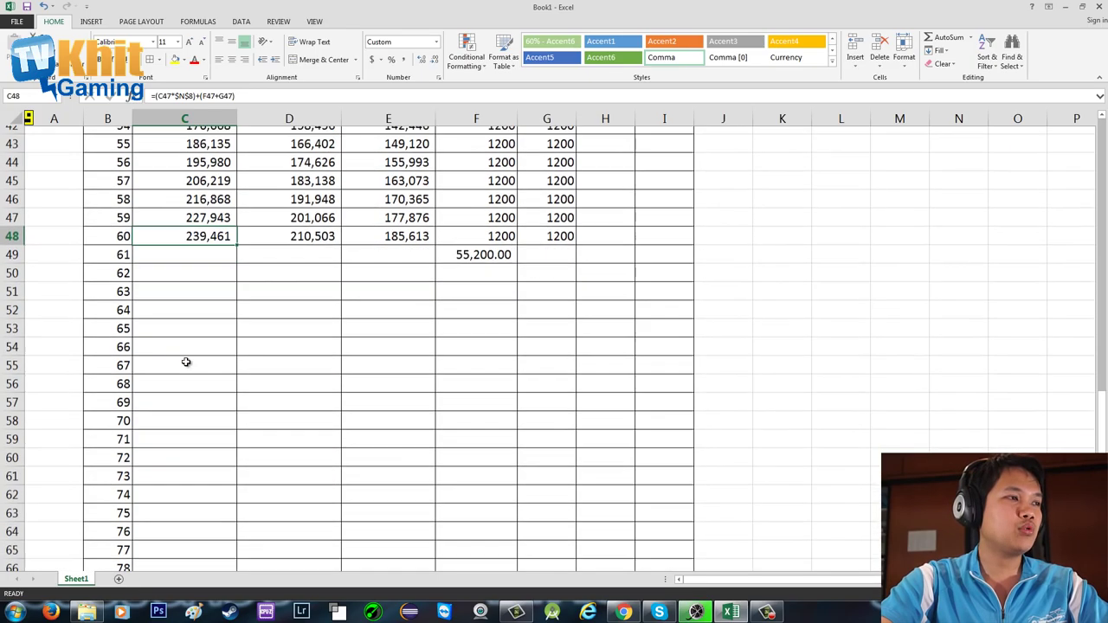
scroll(185, 361, up, 2)
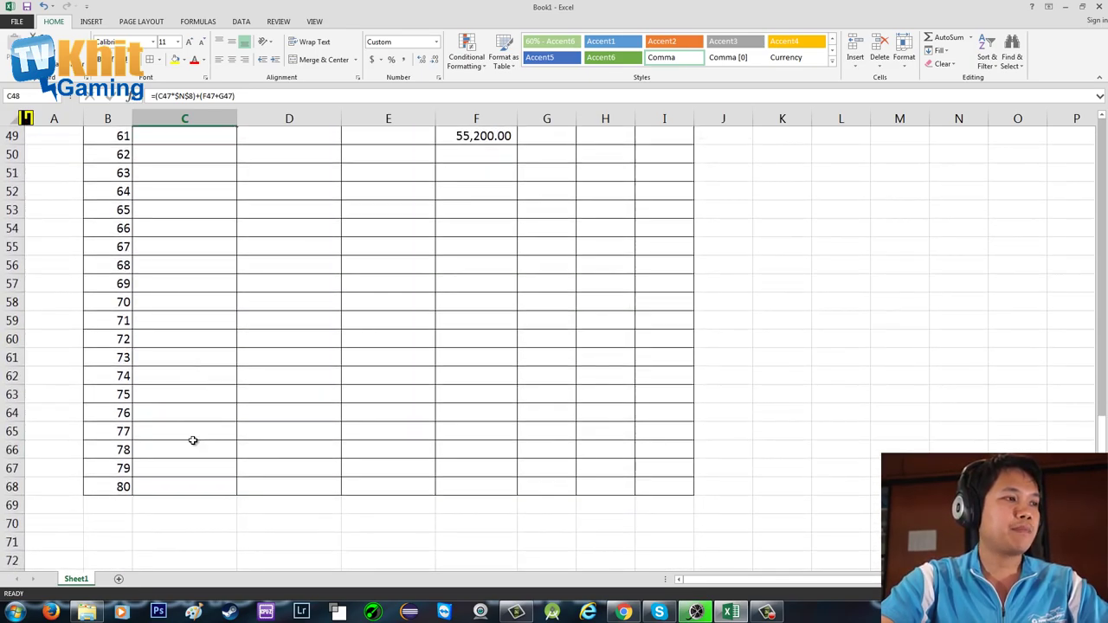
scroll(195, 406, up, 1)
click(211, 193)
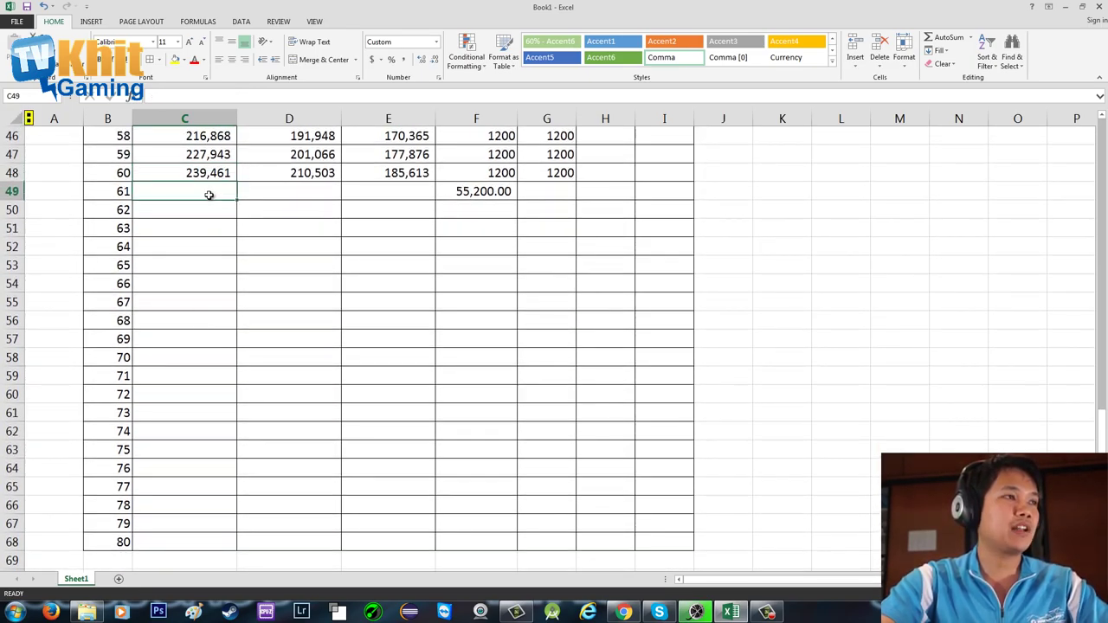
click(204, 295)
scroll(260, 297, up, 1)
click(215, 247)
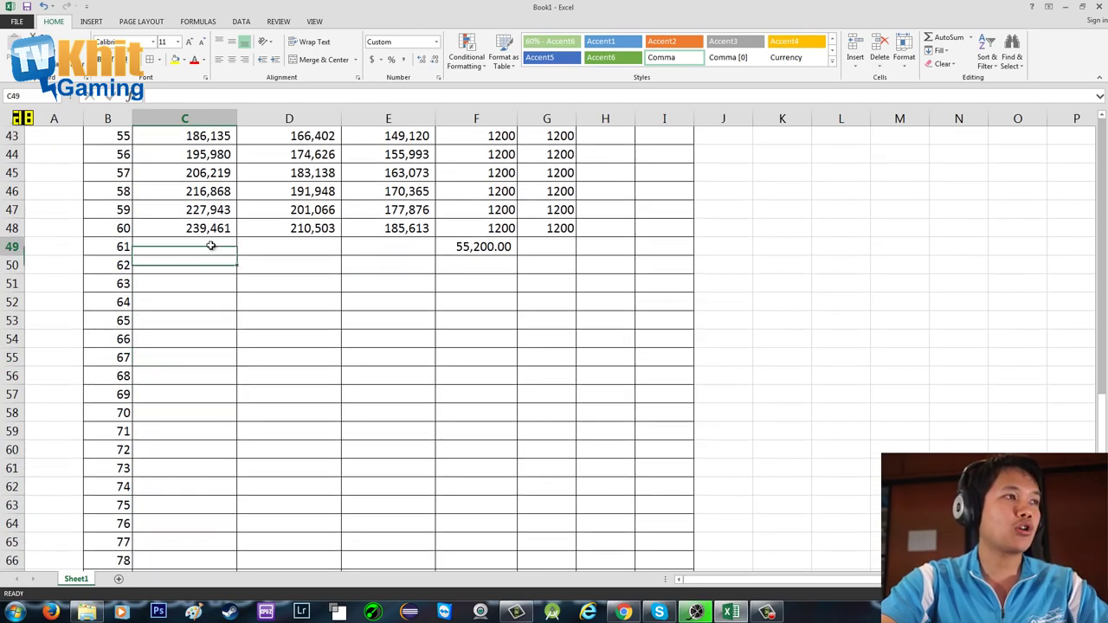
- Apply a bottom border to B46:I48 to mark off the table below age 60
drag(121, 227, 675, 188)
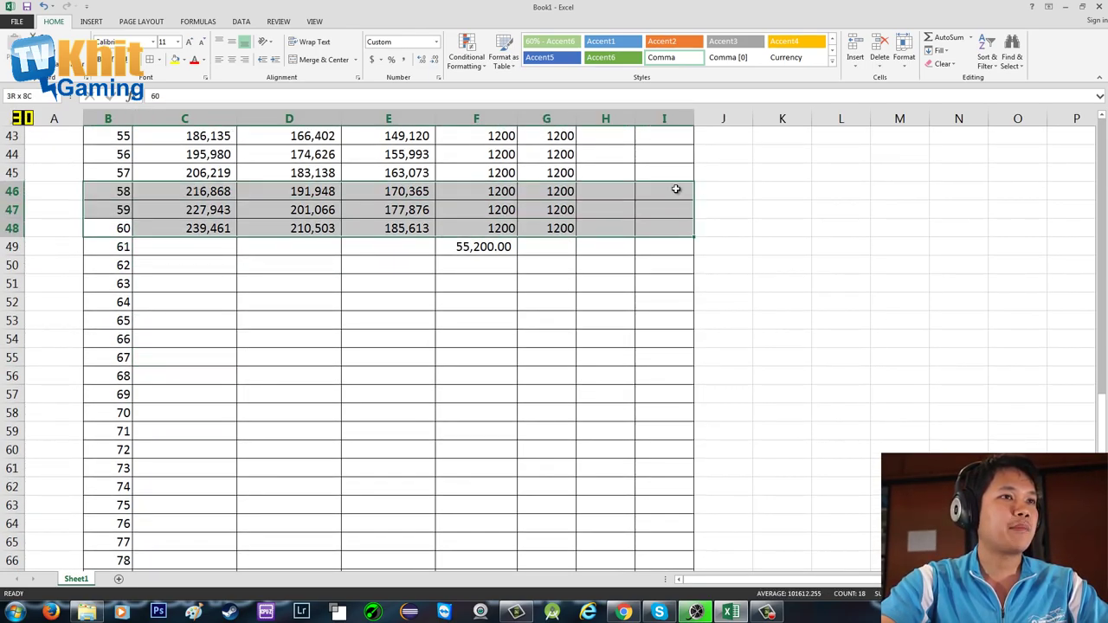
click(161, 60)
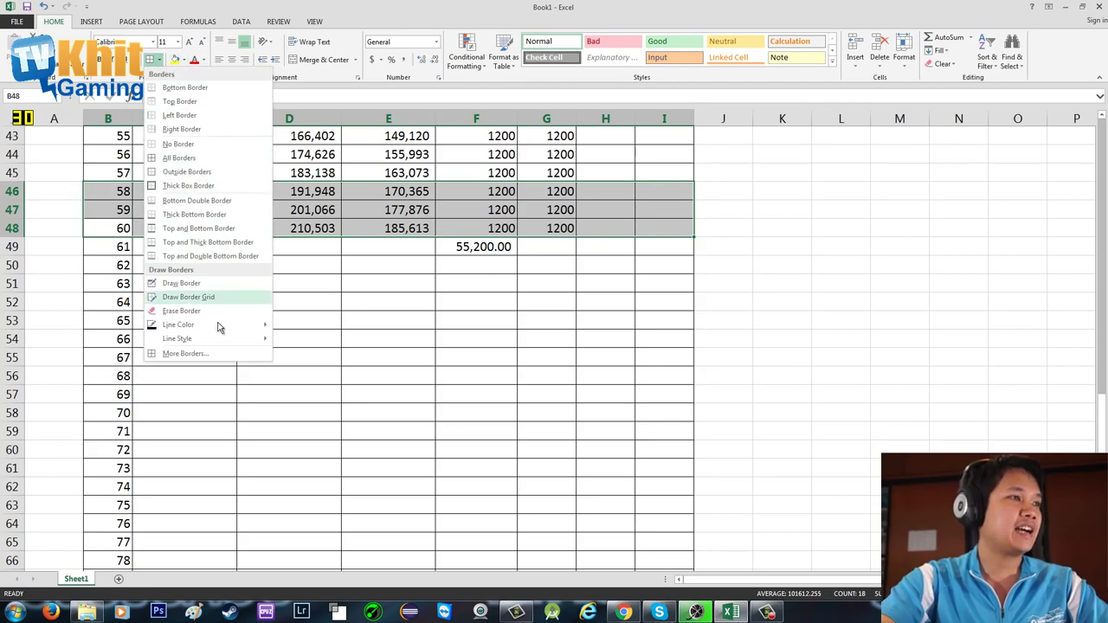
click(198, 91)
click(212, 284)
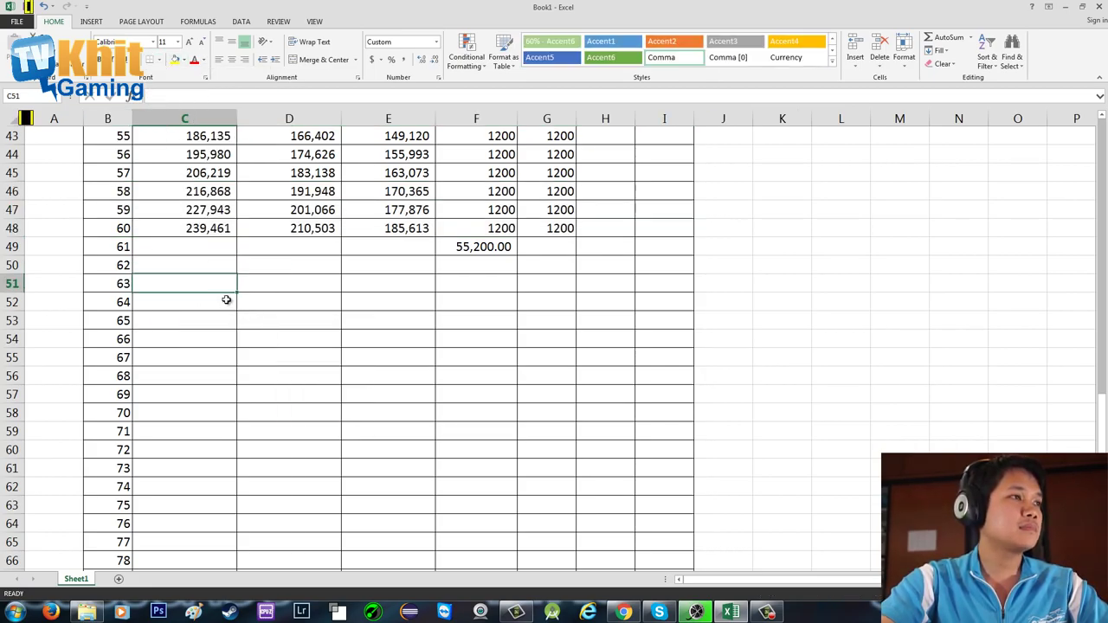
- Outline the table rows for ages 15 to 60 (B3:I48) with a Thick Box Border
scroll(156, 320, up, 2)
drag(115, 339, 660, 113)
scroll(646, 163, up, 9)
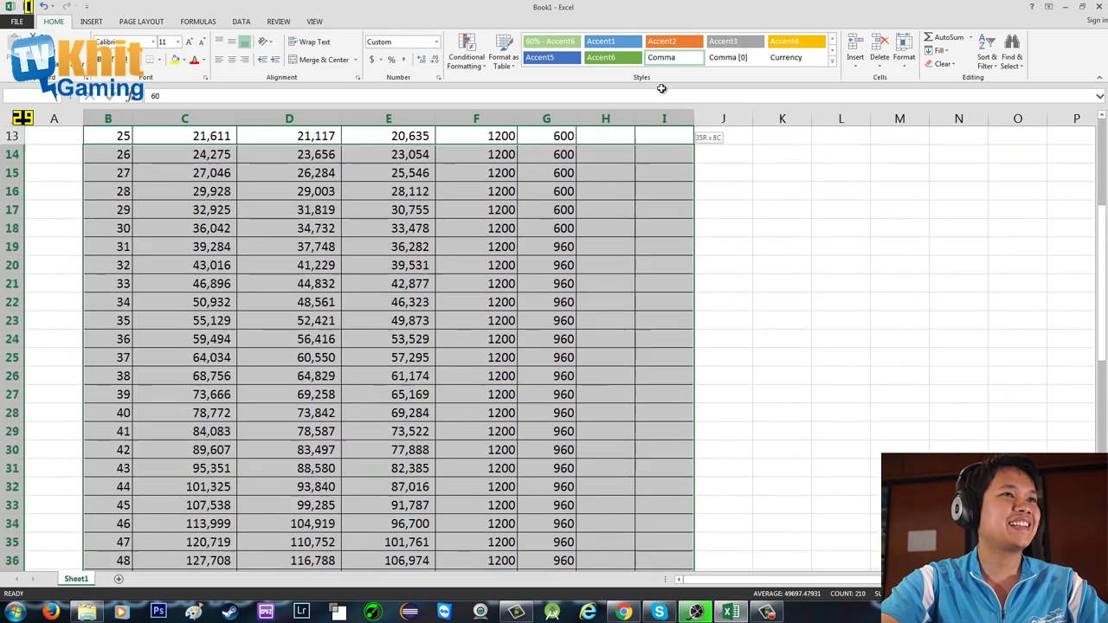
drag(647, 164, 645, 170)
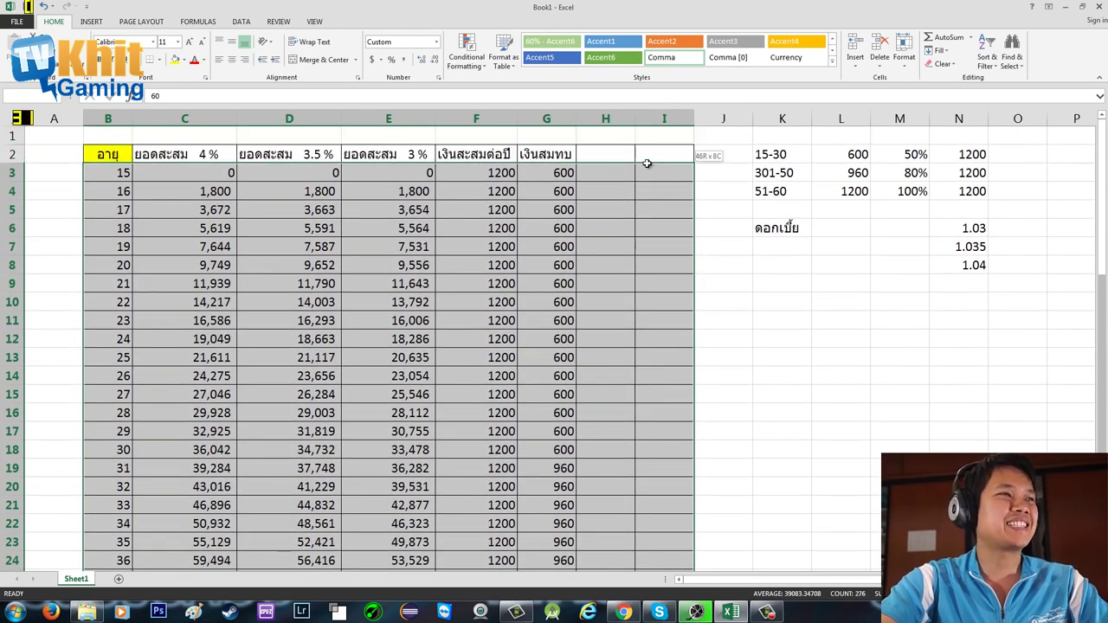
click(158, 61)
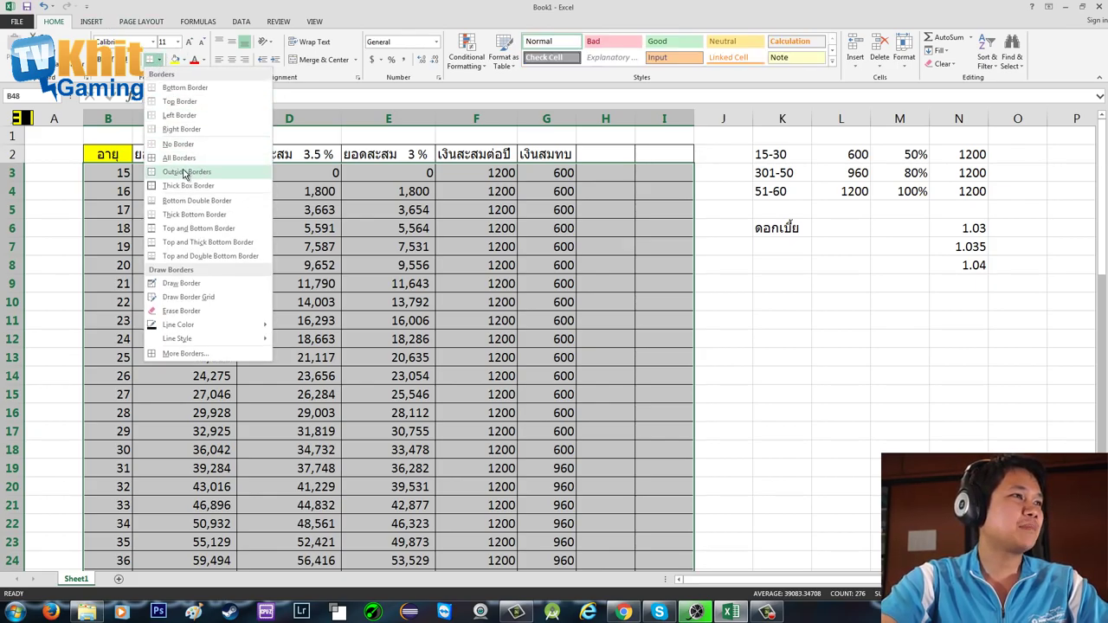
click(191, 176)
scroll(455, 399, down, 19)
scroll(316, 325, up, 3)
scroll(317, 326, up, 2)
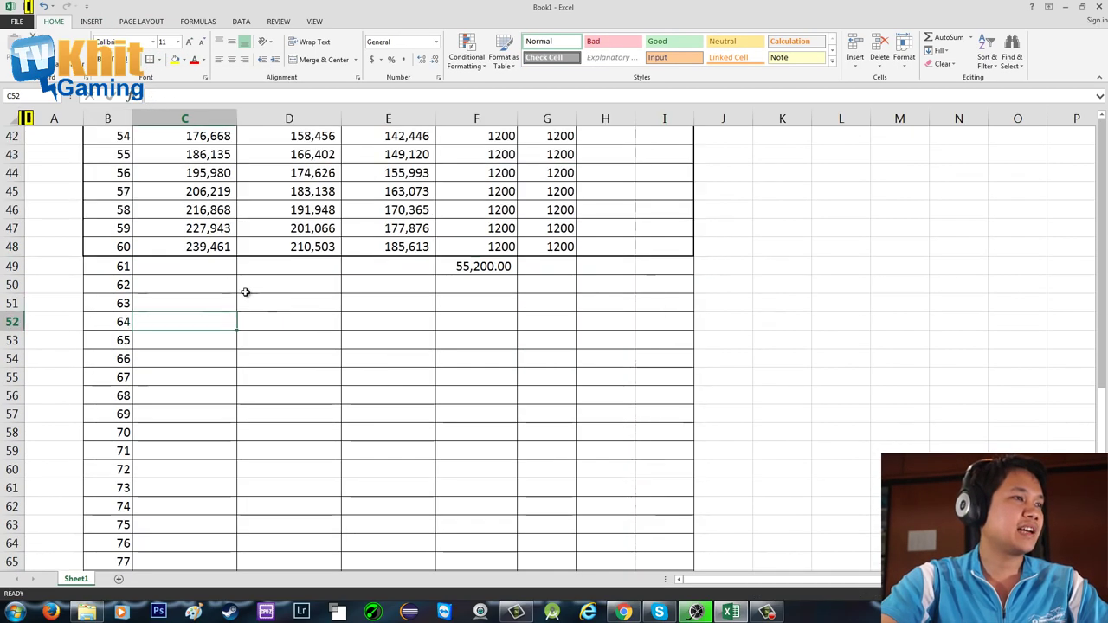
click(289, 228)
click(200, 268)
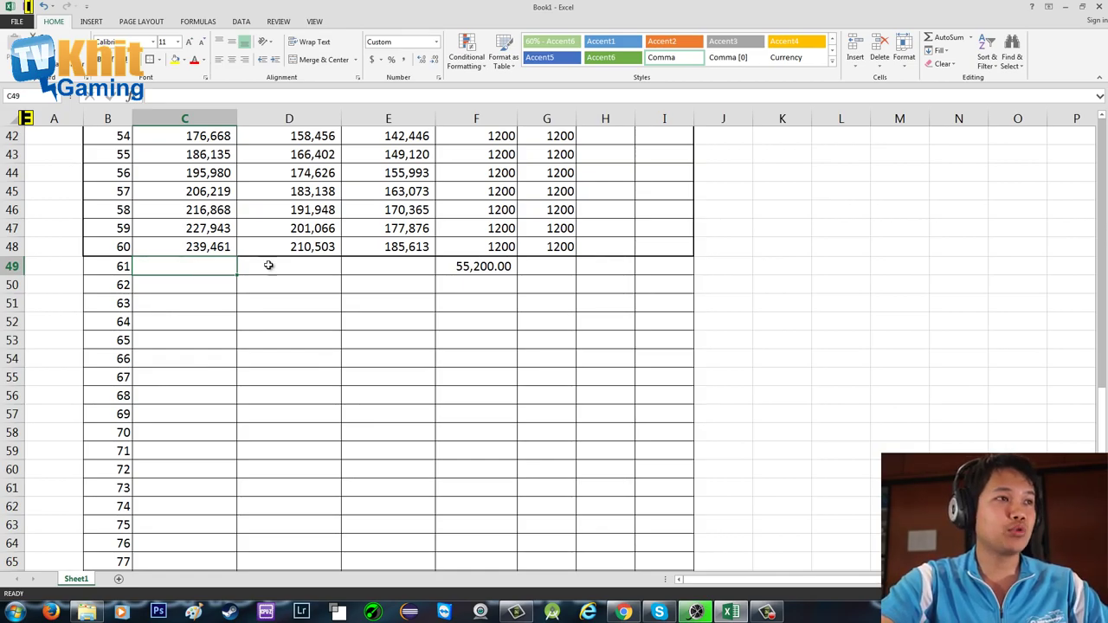
click(384, 252)
click(312, 246)
click(212, 249)
click(218, 270)
- Enter the formula =E48/20 in E49 to spread the 3 % age-60 balance over 20 years
click(354, 270)
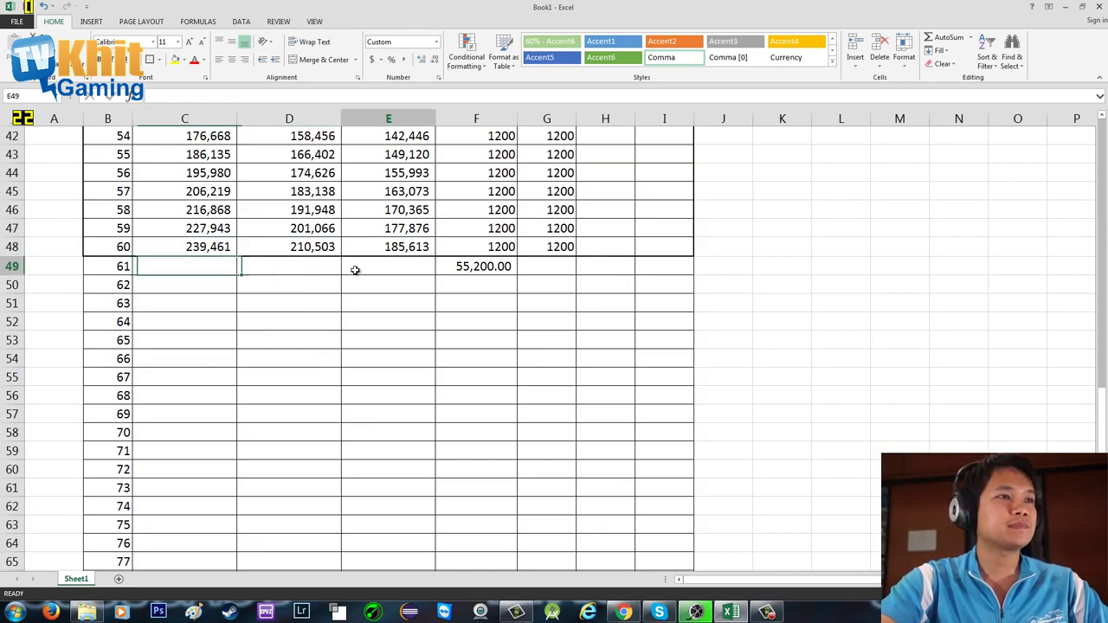
text(=)
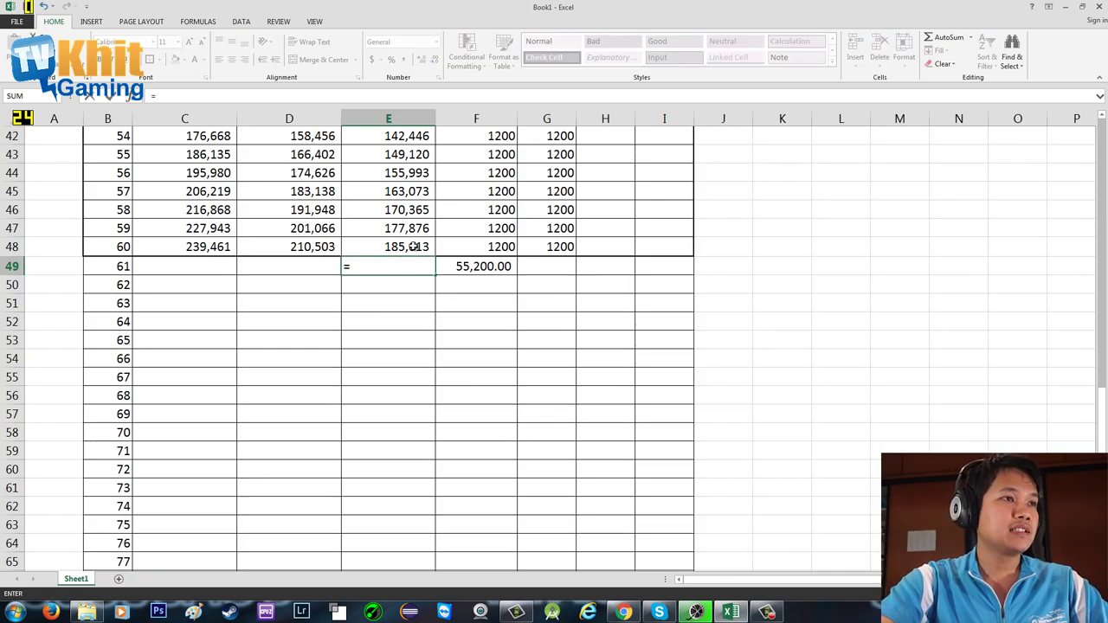
click(415, 247)
text(2)
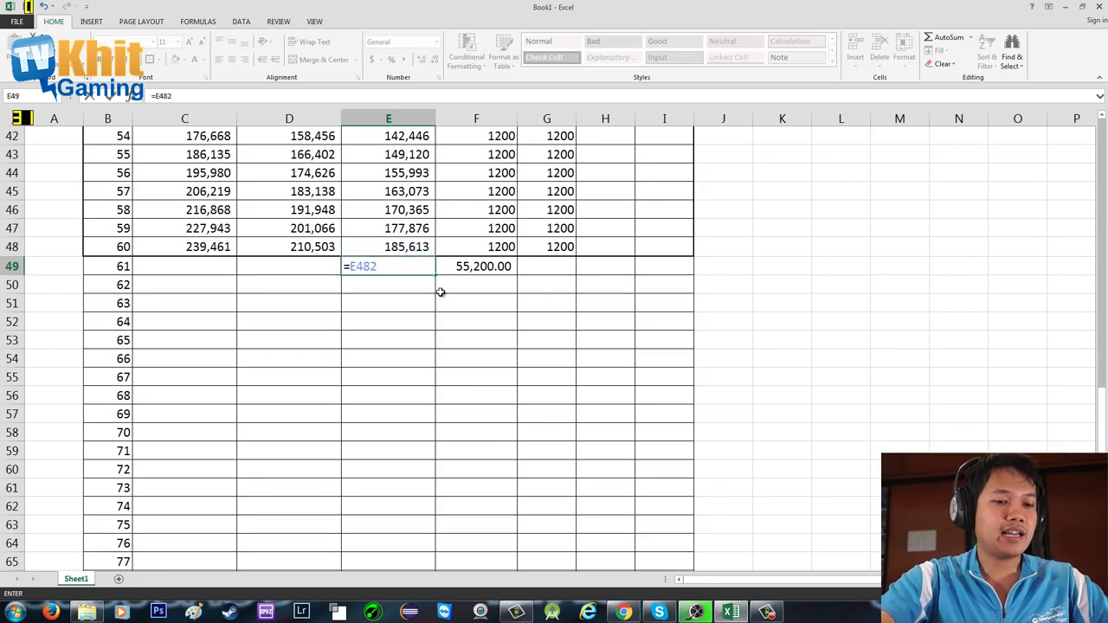
key(BackSpace)
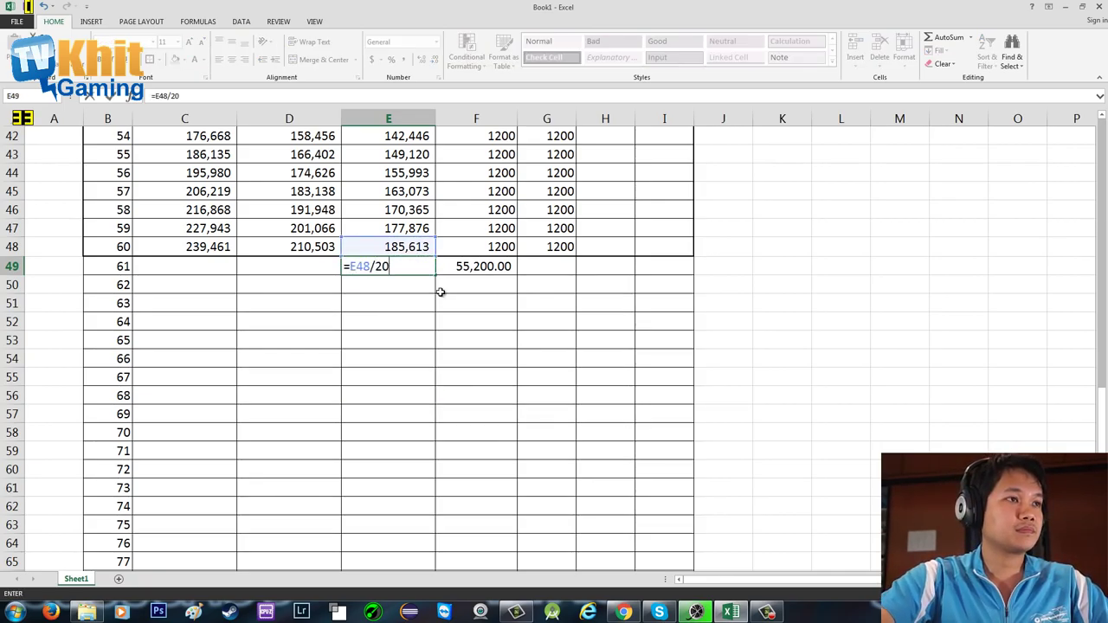
key(Return)
- Try filling the E49 formula down to age 80 in E68, and clear the copies in E50:E68
click(401, 267)
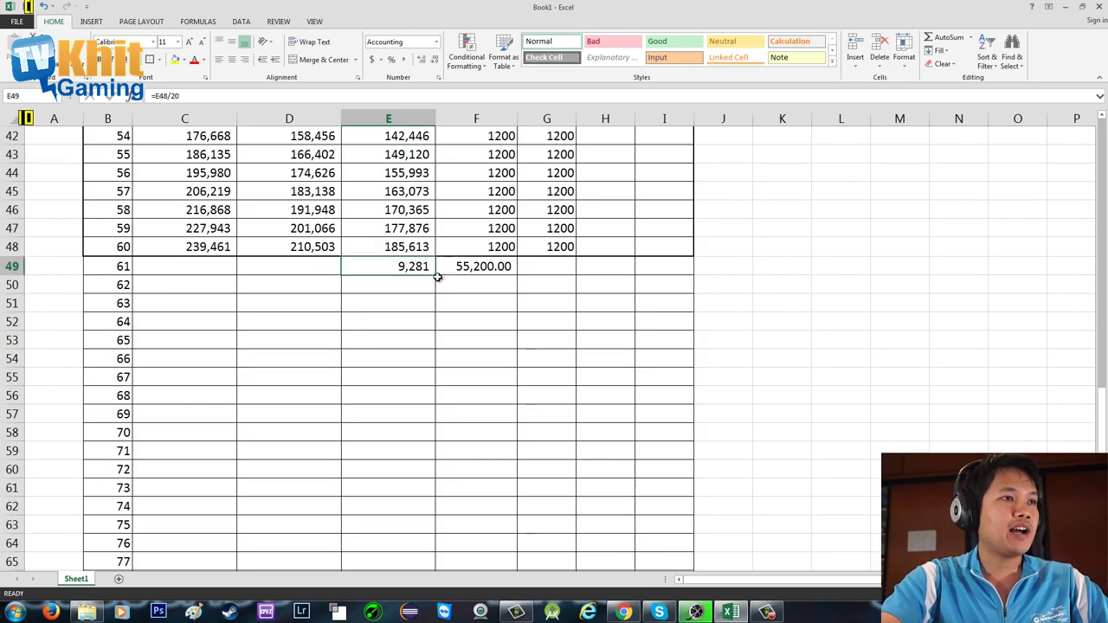
drag(437, 277, 437, 546)
click(442, 221)
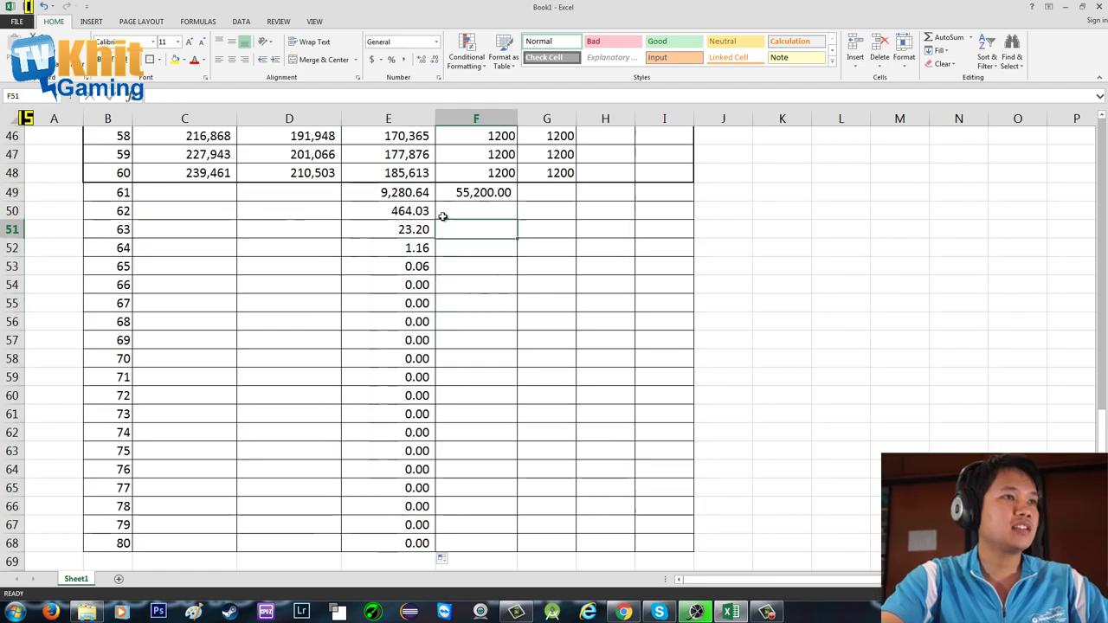
drag(423, 213, 427, 543)
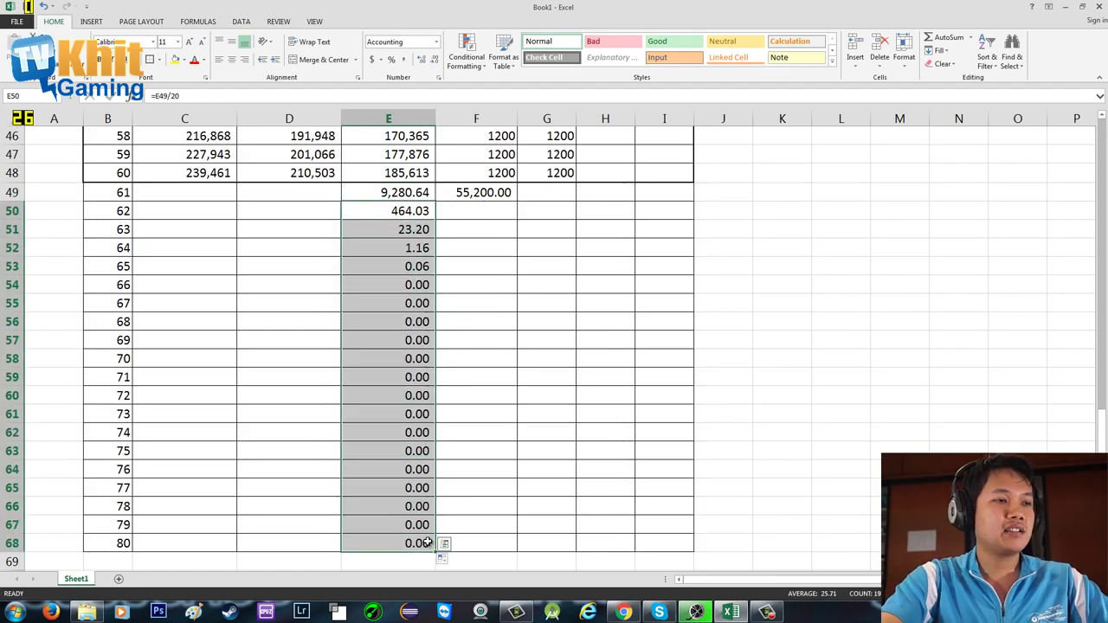
key(Delete)
click(474, 316)
- Make the balance reference in E49 absolute so the formula reads =$E$48/20
click(429, 193)
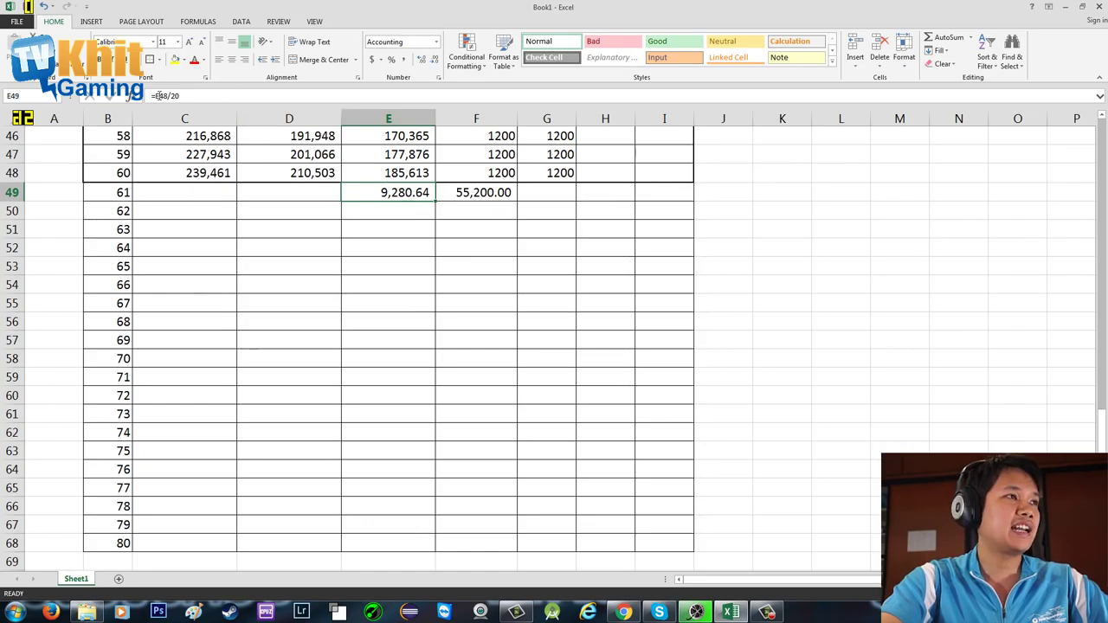
click(171, 95)
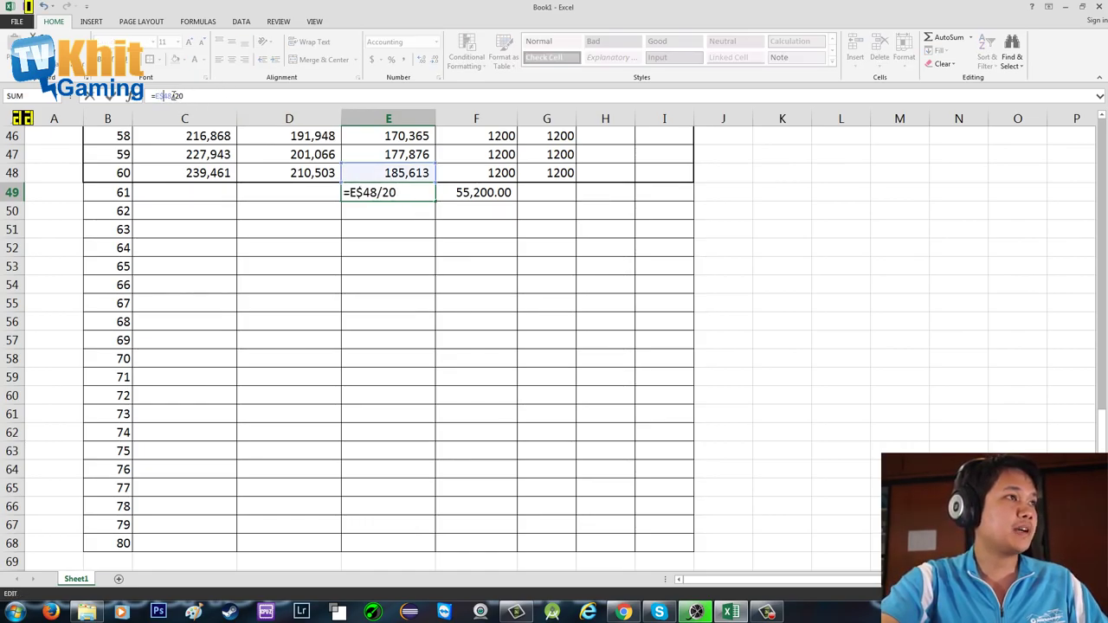
key(F4)
key(Return)
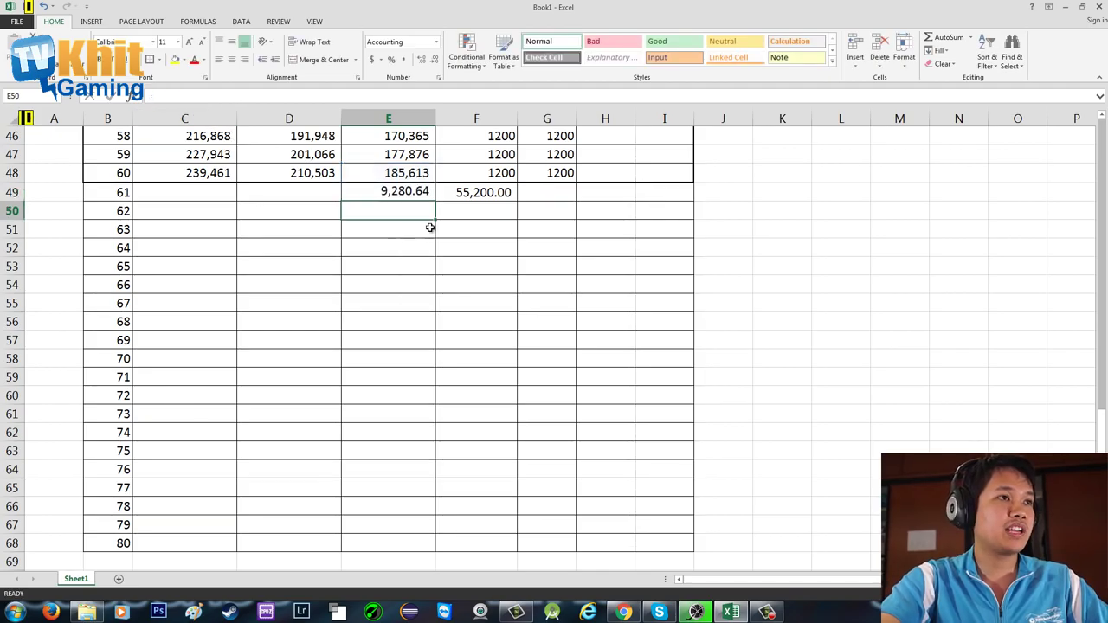
key(Up)
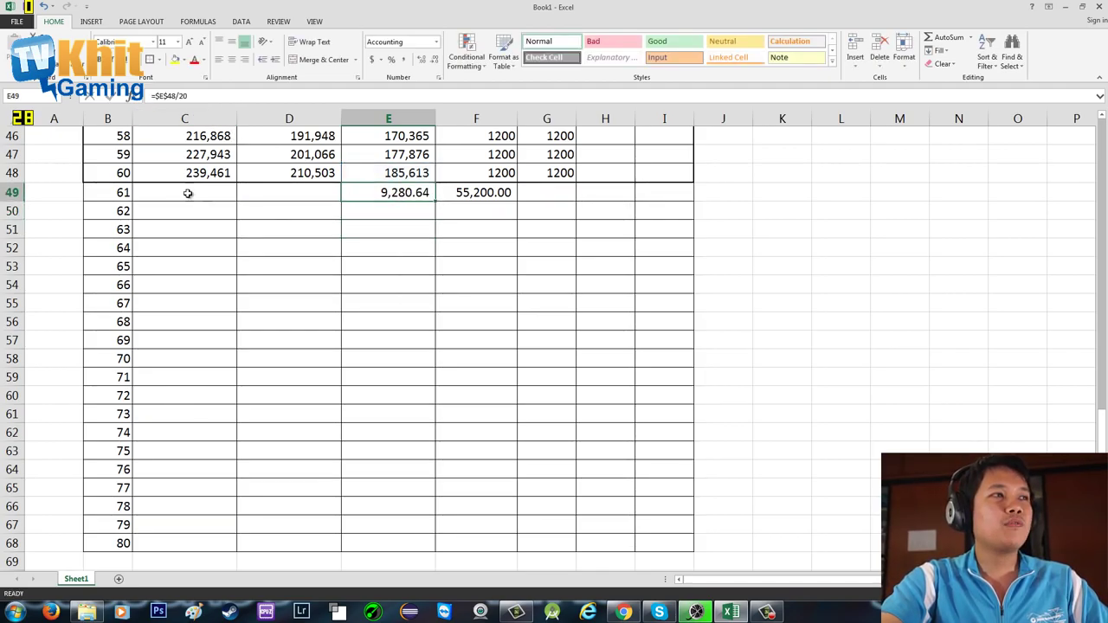
- Copy the E49 formula across to the 3.5 % and 4 % columns in D49 and C49
drag(437, 201, 159, 190)
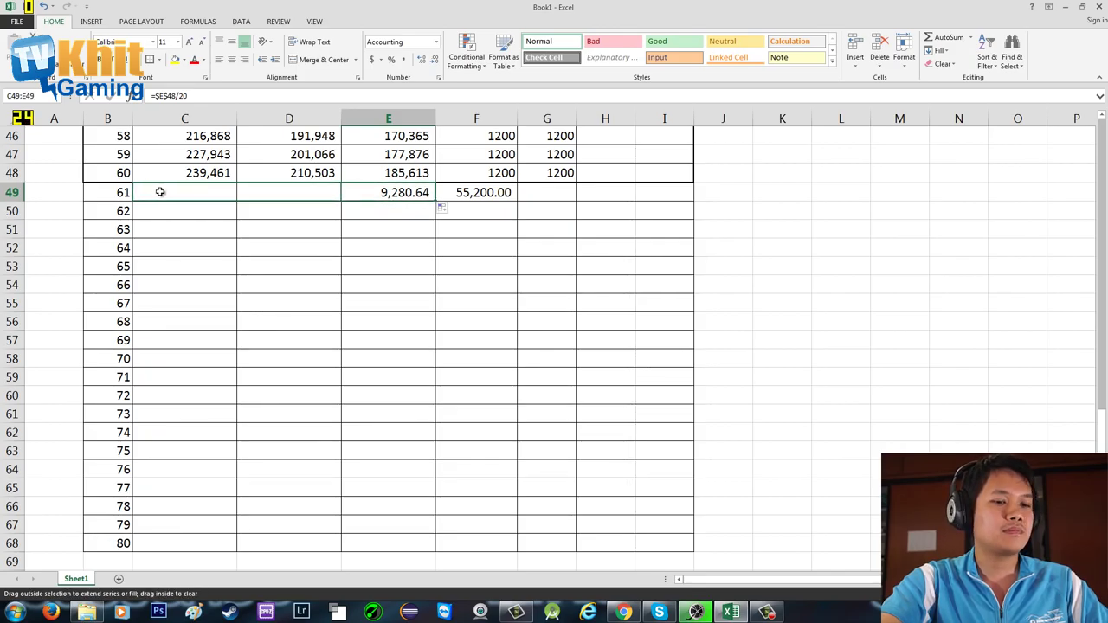
click(395, 212)
click(401, 192)
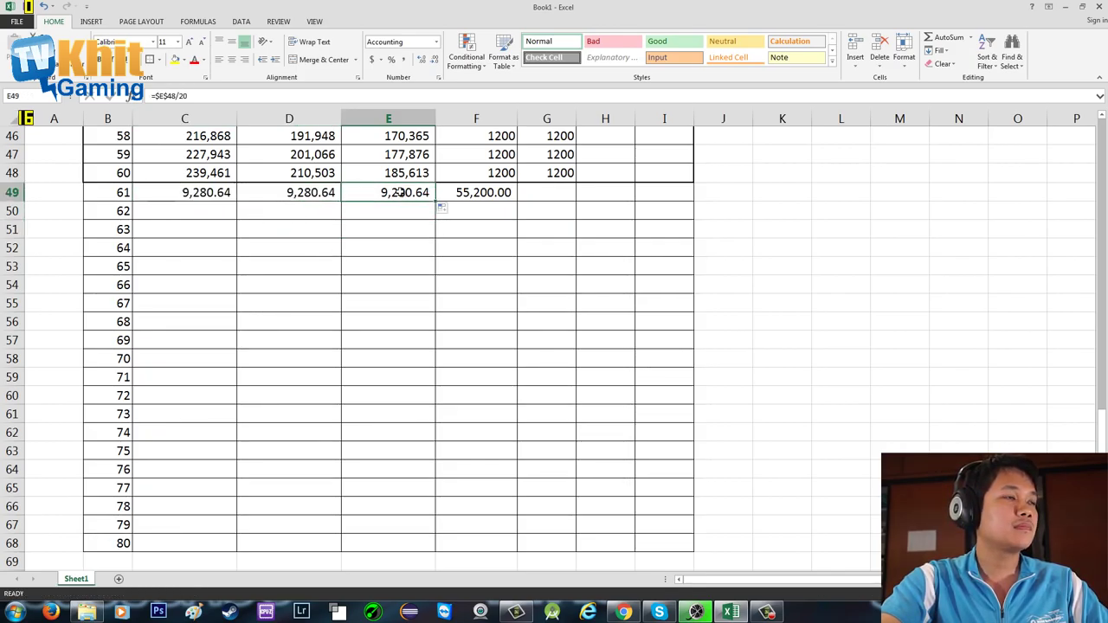
- Correct the copied formulas to use their own columns' age-60 balances: =$D$48/20 in D49 and =$C$48/20 in C49
click(278, 186)
click(185, 96)
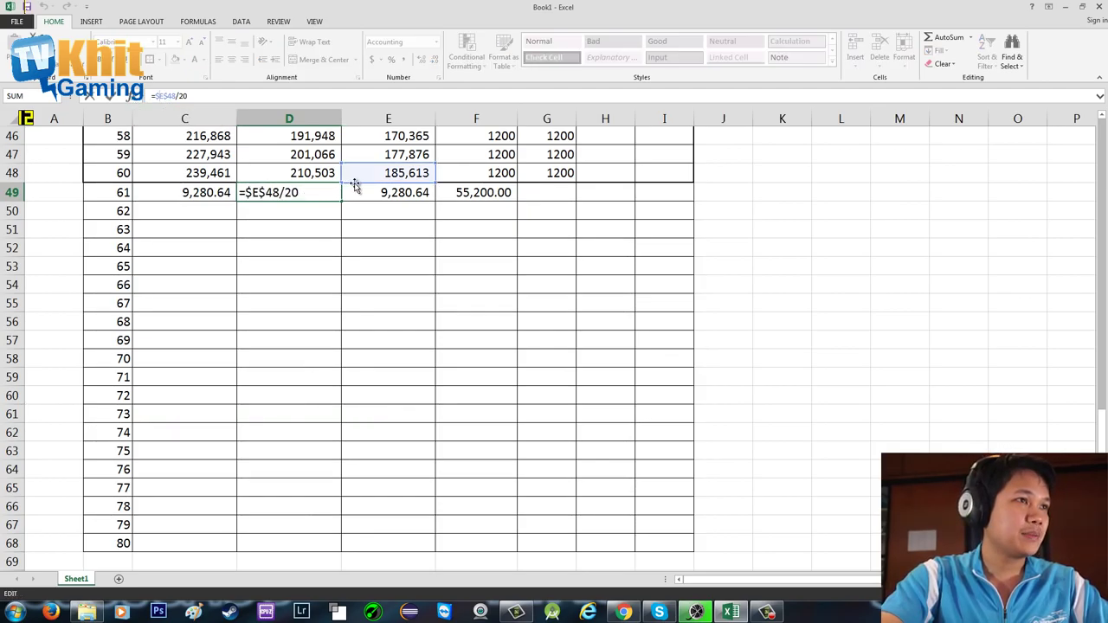
click(315, 178)
key(Return)
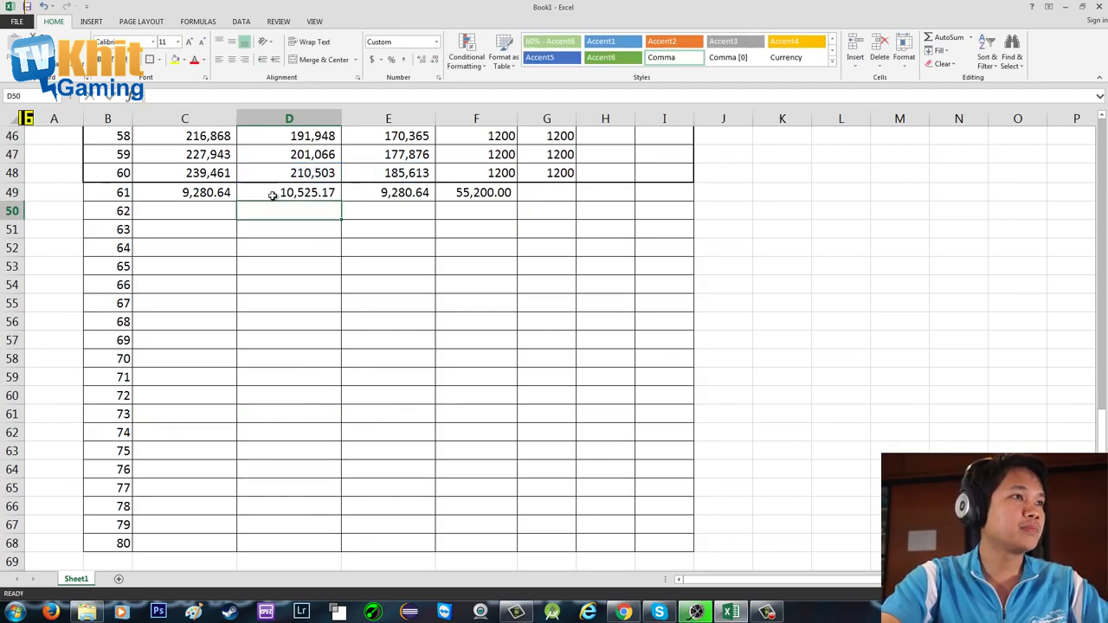
click(217, 173)
click(225, 193)
key(F2)
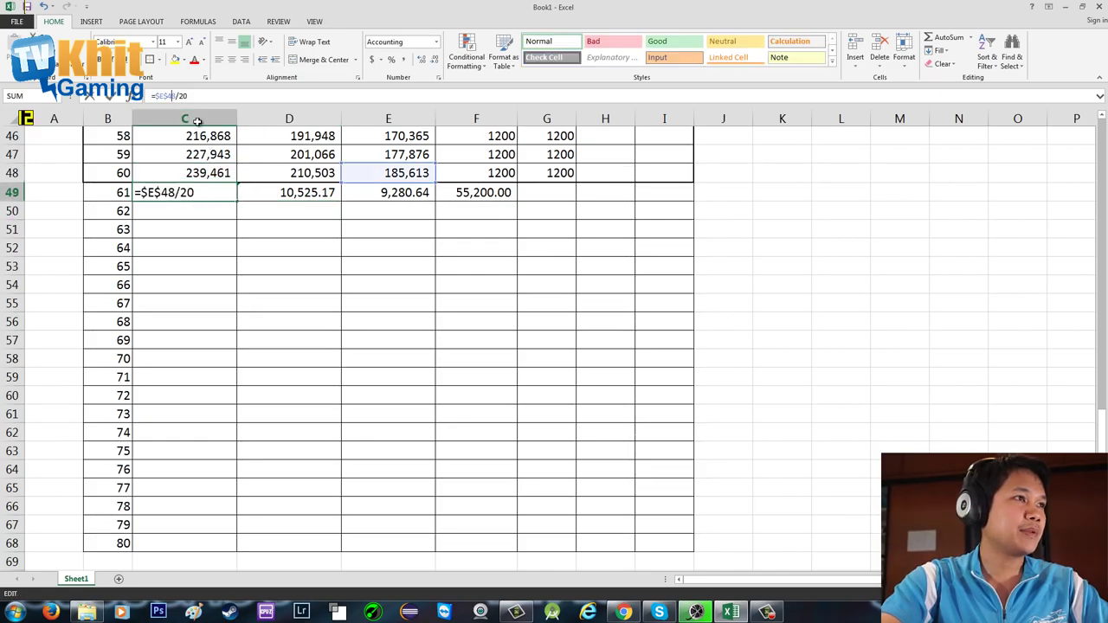
click(210, 178)
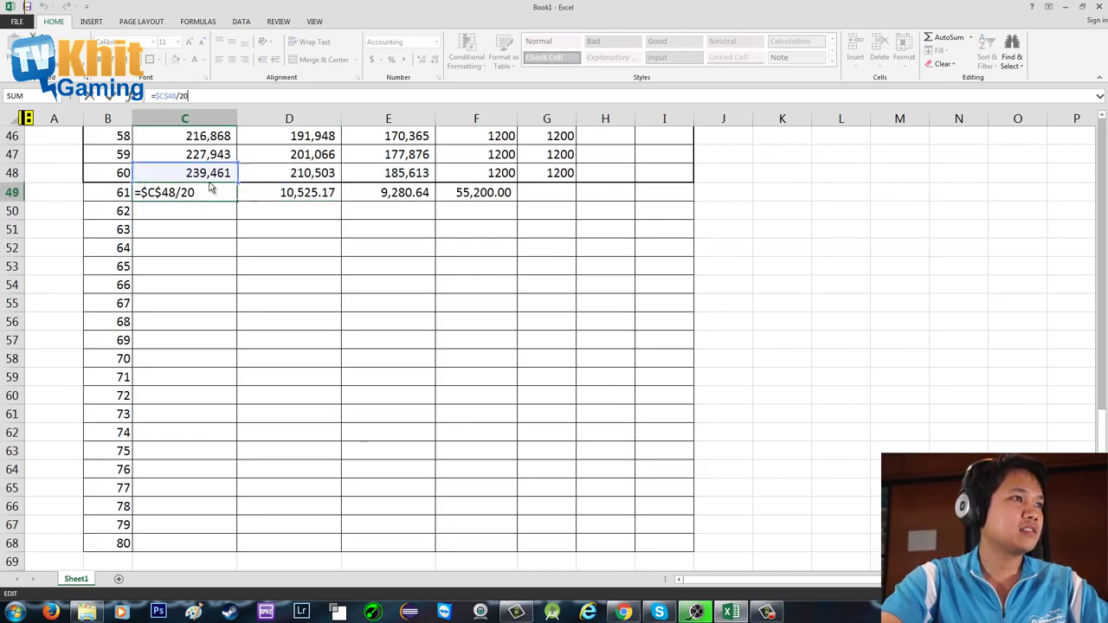
key(Return)
- Fill the yearly payout formulas in C49:E49 down to age 80 in row 68
drag(195, 195, 437, 547)
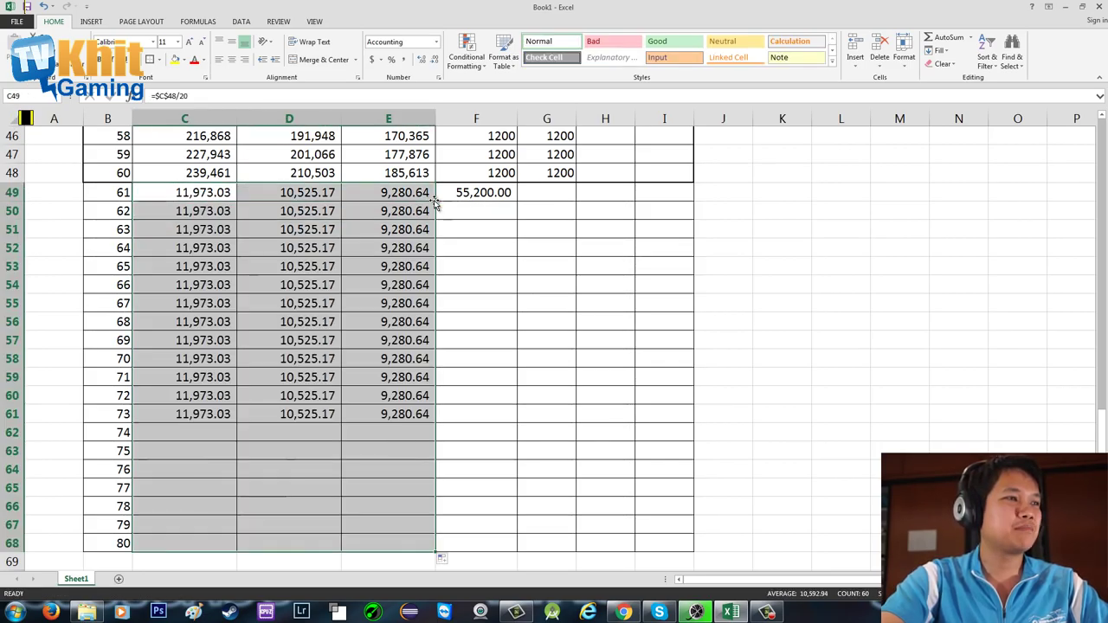
click(522, 301)
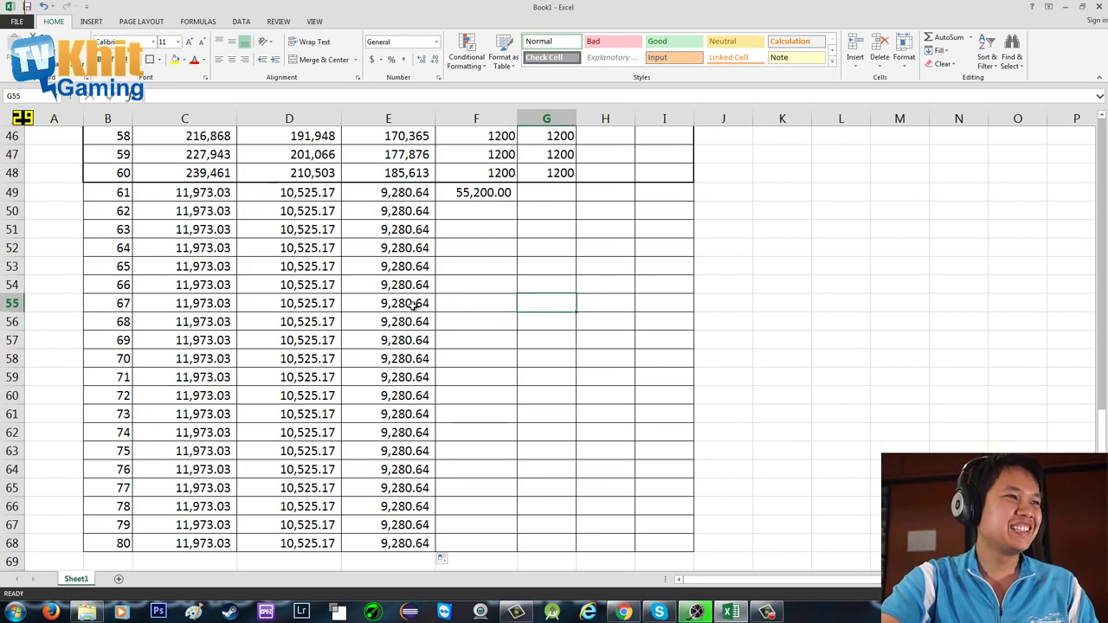
- Review the contribution total in F49, the 3 % balance at age 60 and the first yearly contribution in F3
scroll(427, 259, up, 1)
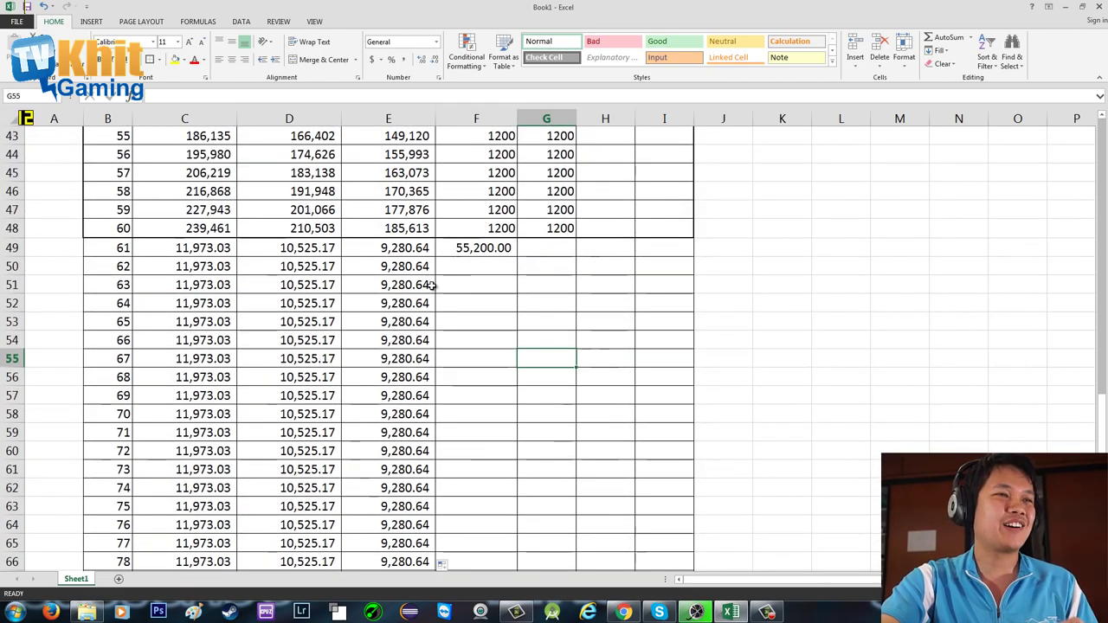
click(481, 252)
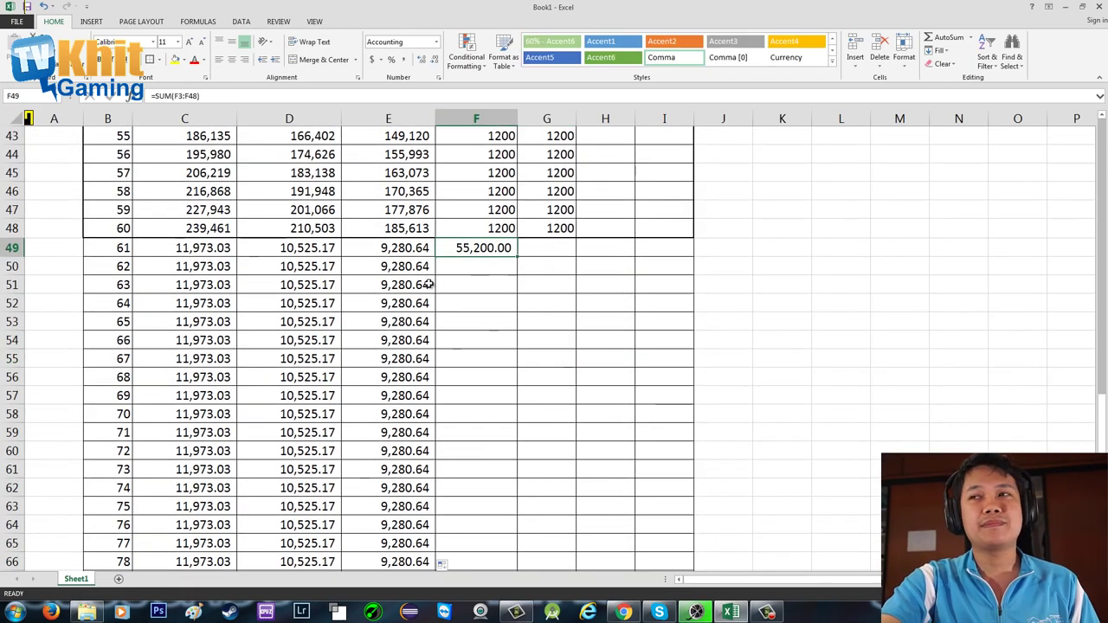
scroll(428, 285, up, 2)
click(428, 339)
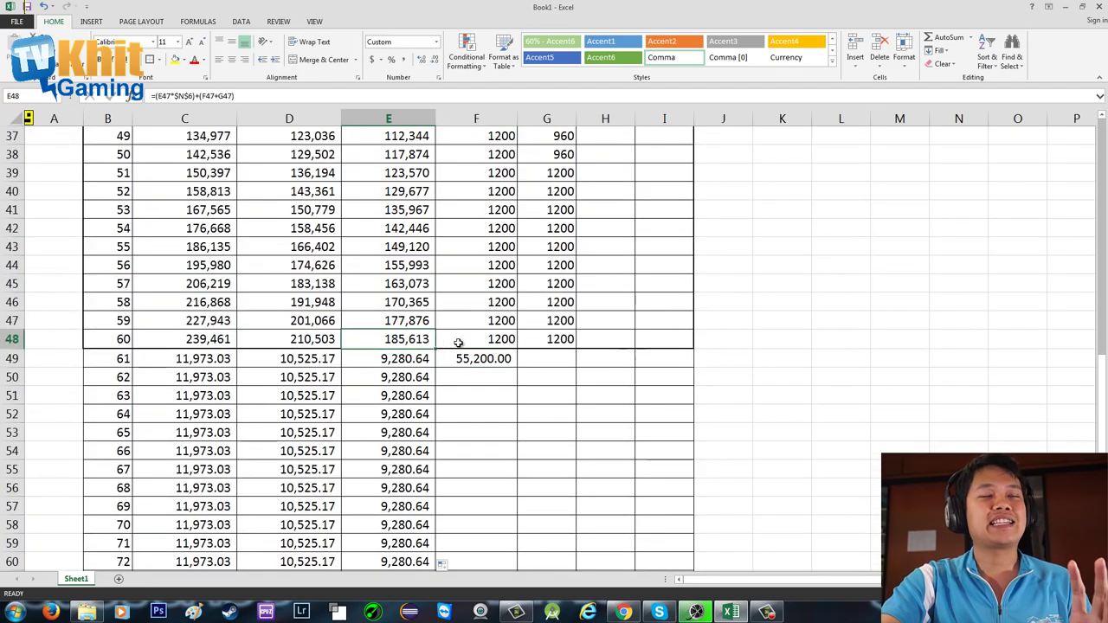
scroll(458, 347, up, 12)
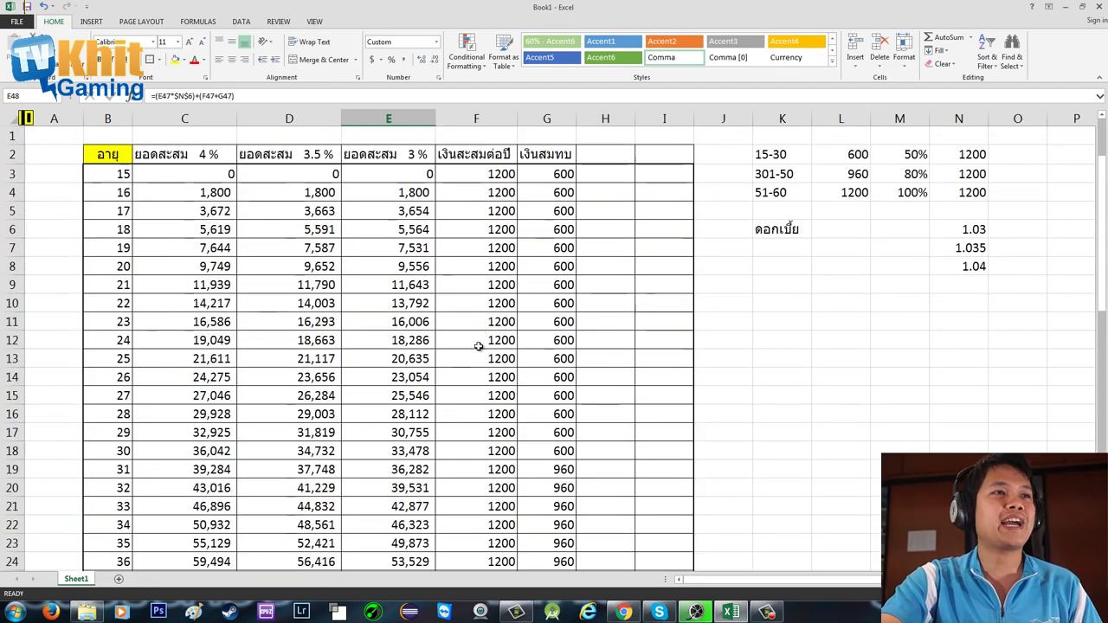
click(502, 176)
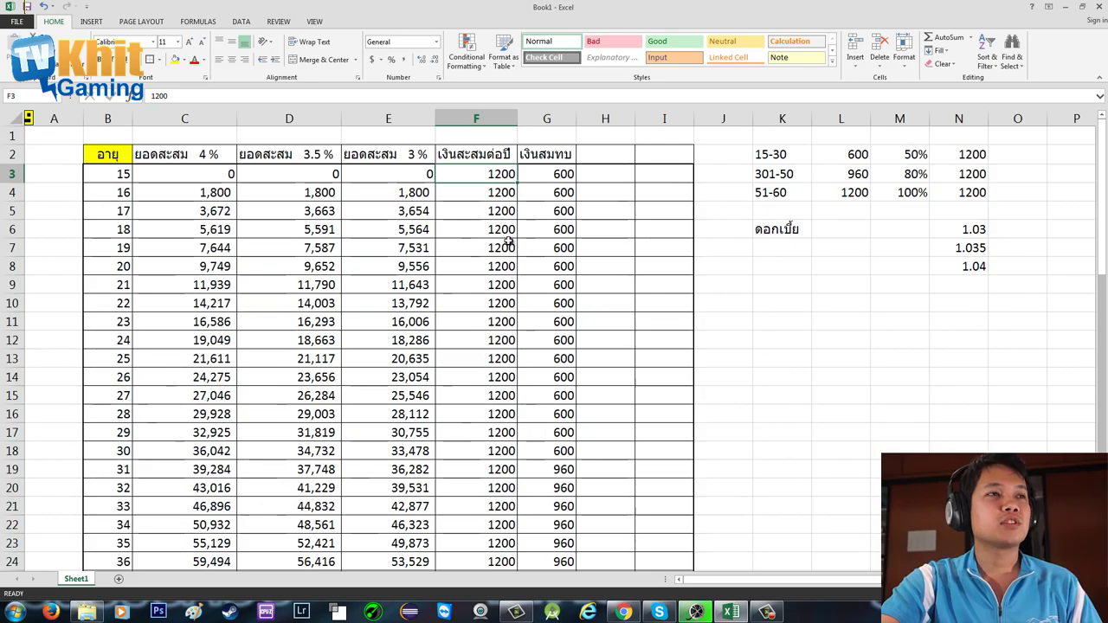
- Open the workbook's save options and return to the sheet without saving
key(ctrl+s)
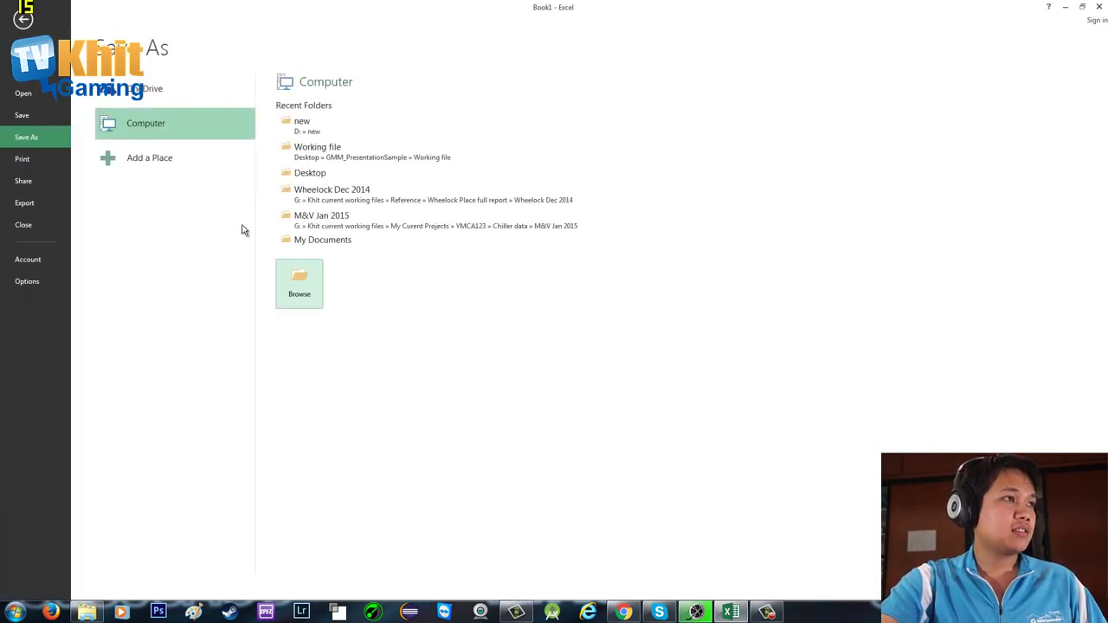
click(23, 18)
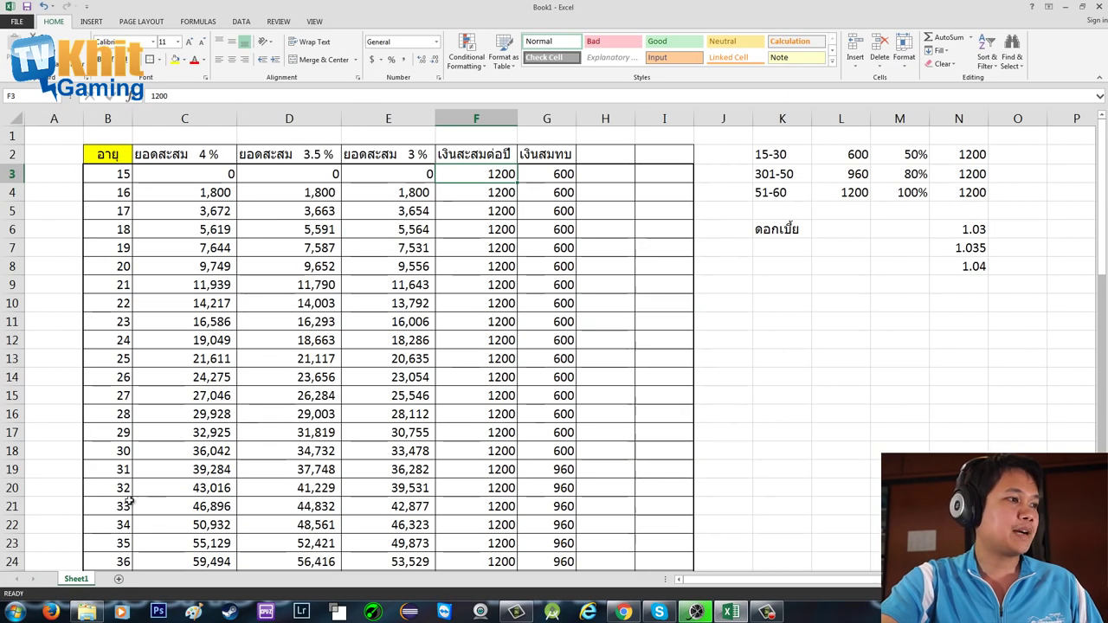
- Create a copy of Sheet1 at the end of Book1
right_click(77, 580)
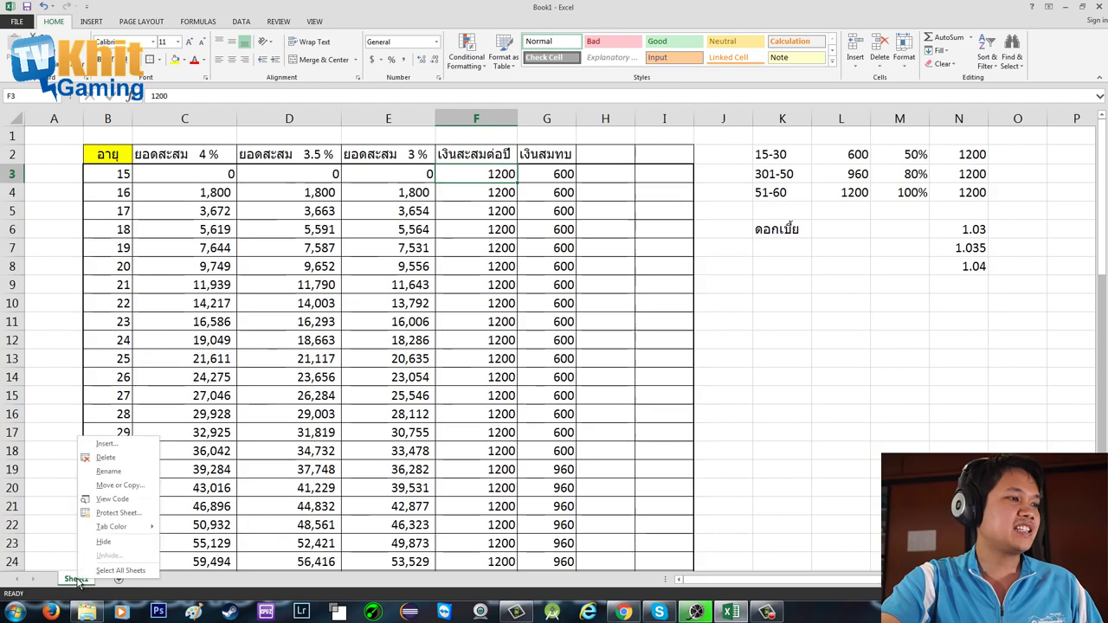
click(113, 484)
click(84, 473)
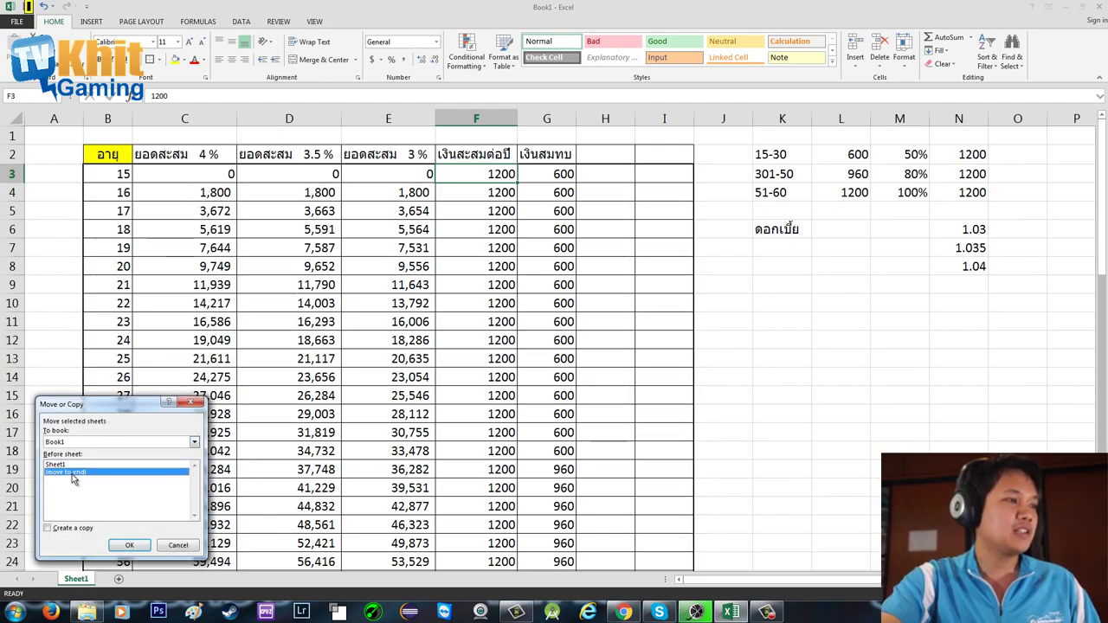
click(52, 529)
click(129, 545)
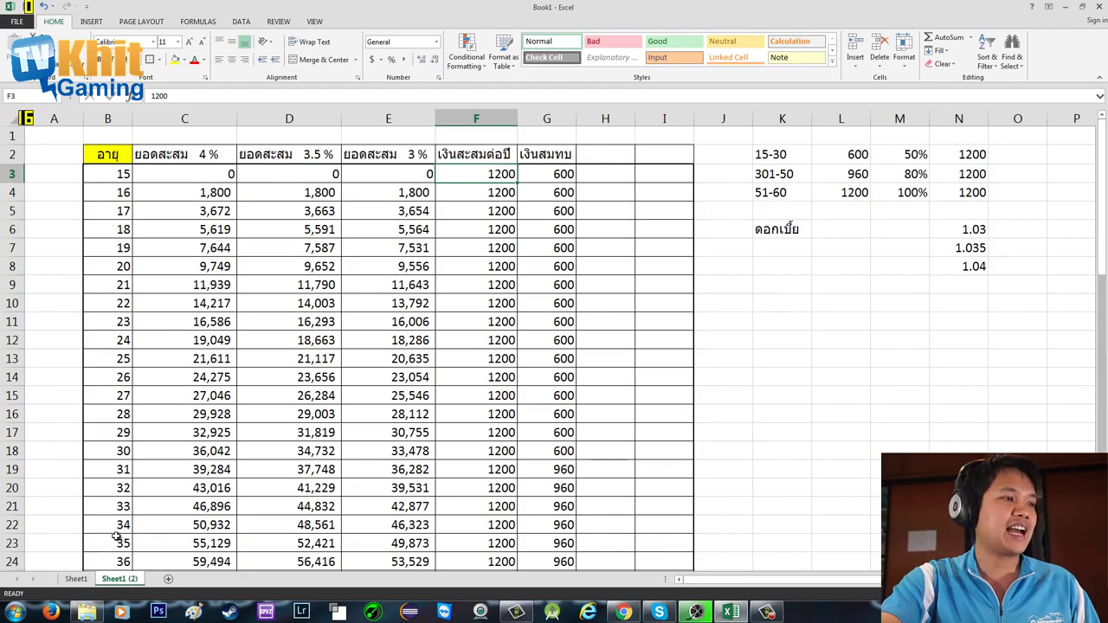
- Rename the original sheet, Sheet1, as 1200
click(77, 581)
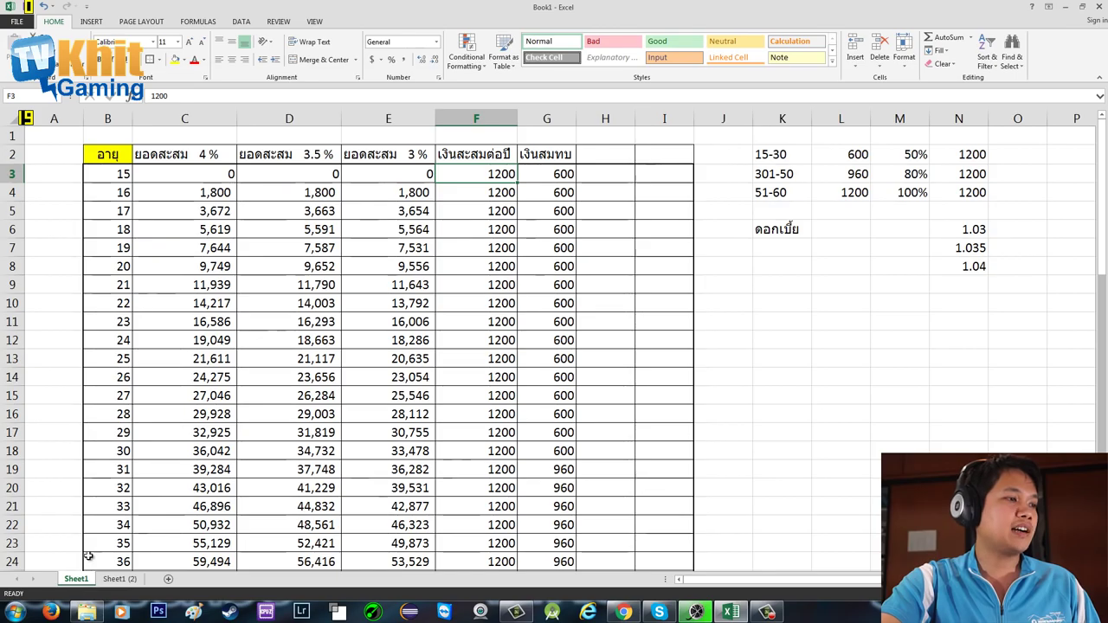
right_click(77, 580)
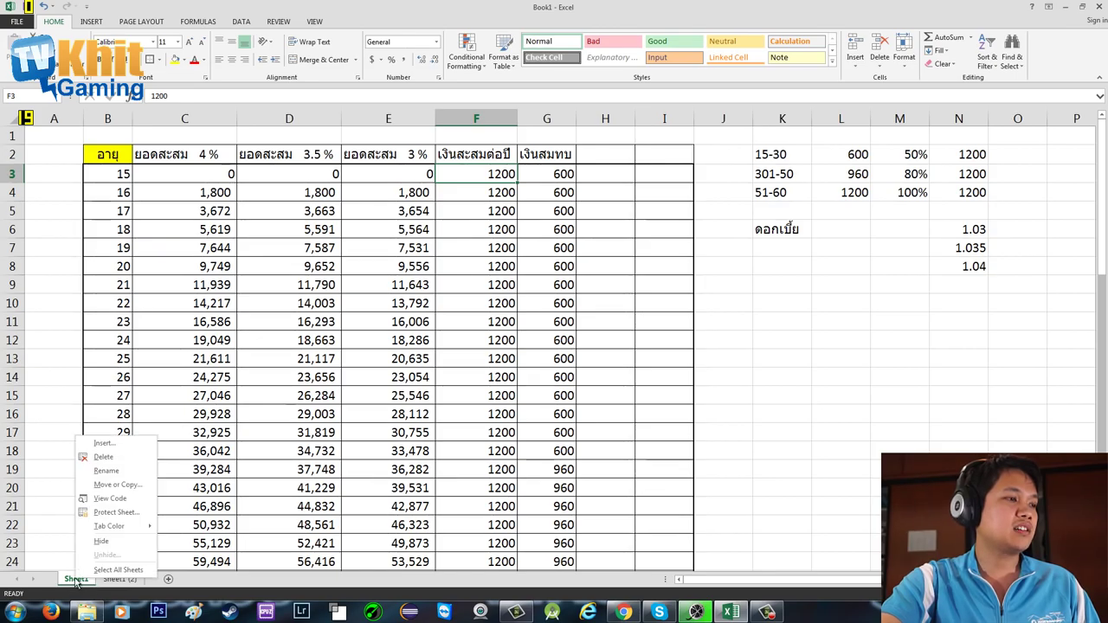
click(115, 484)
text(1200)
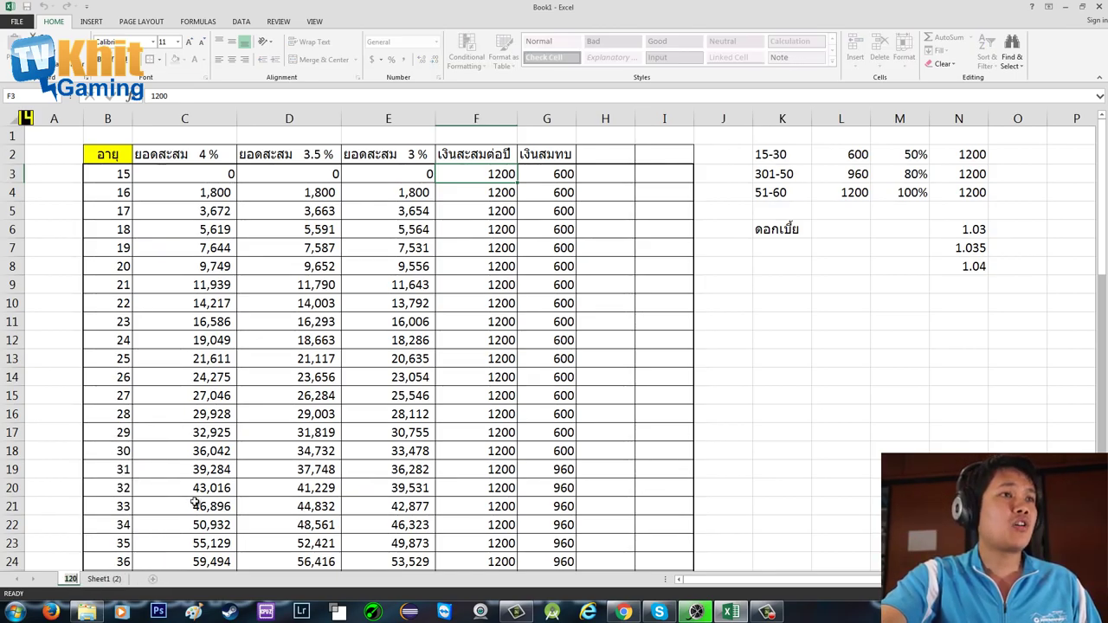
- Rename the copied sheet, Sheet1 (2), as 2000
click(116, 579)
right_click(116, 579)
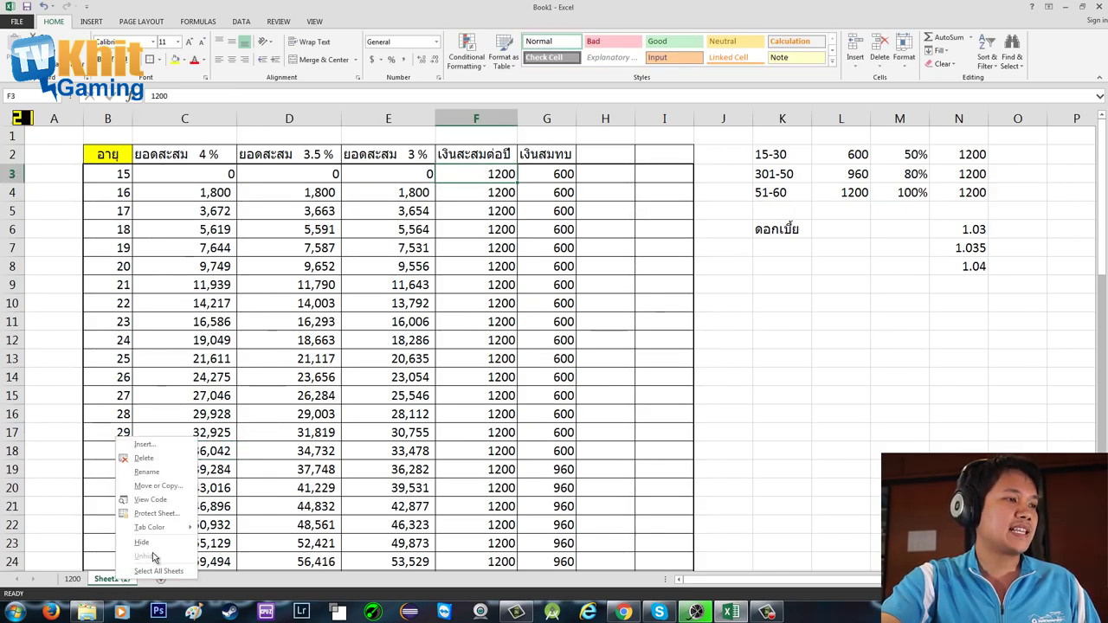
click(147, 471)
text(2000)
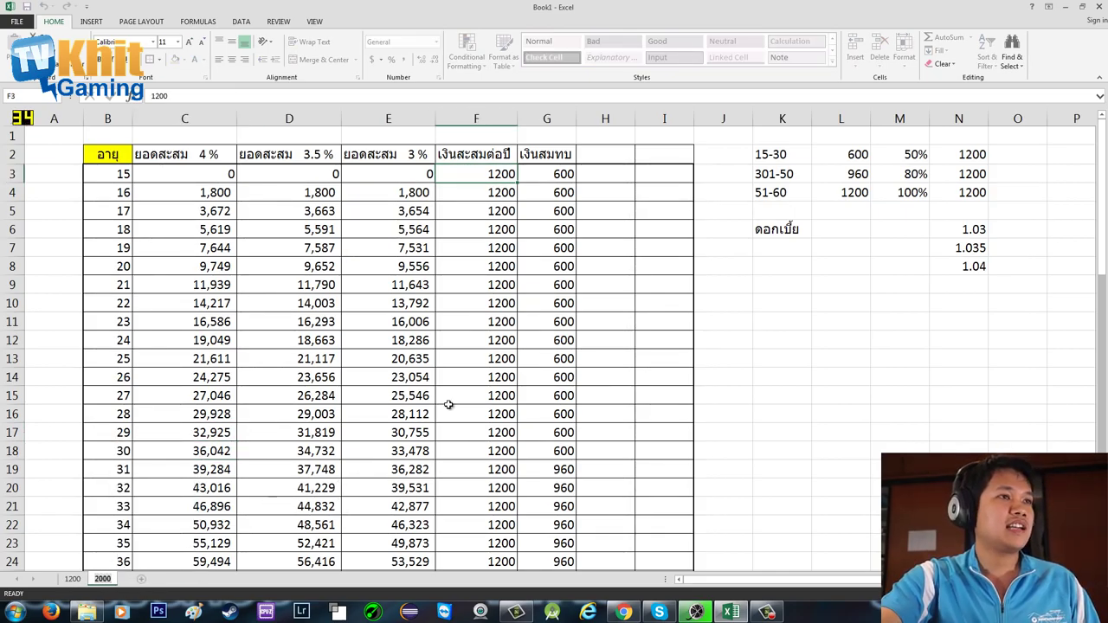
- Set the yearly contribution to 2000 for every age from 15 to 60 on sheet 2000
key(Return)
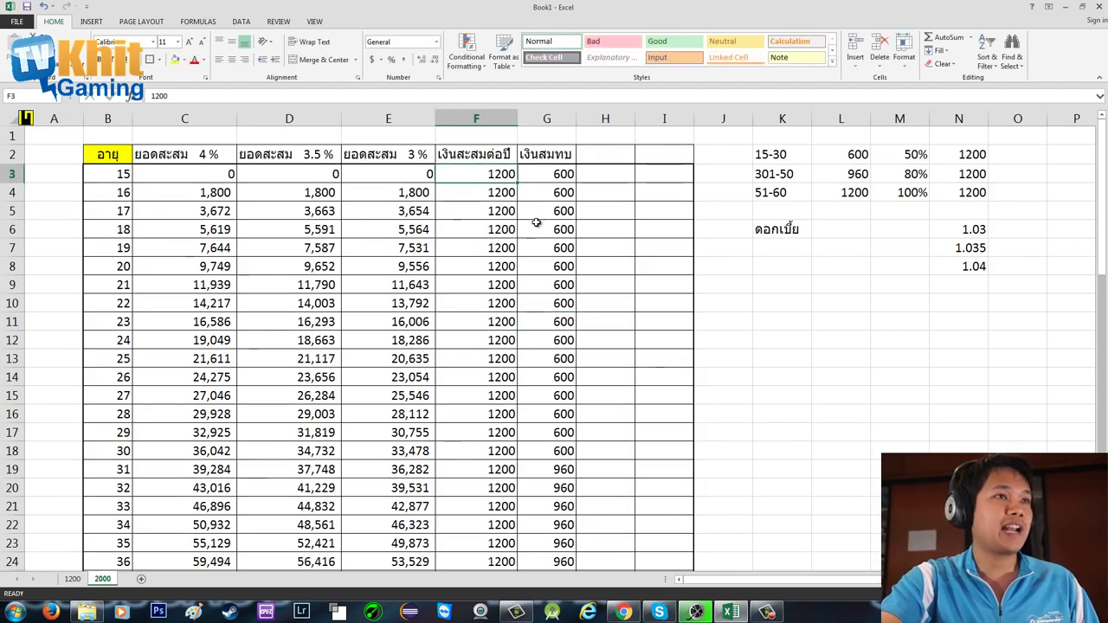
text(2000)
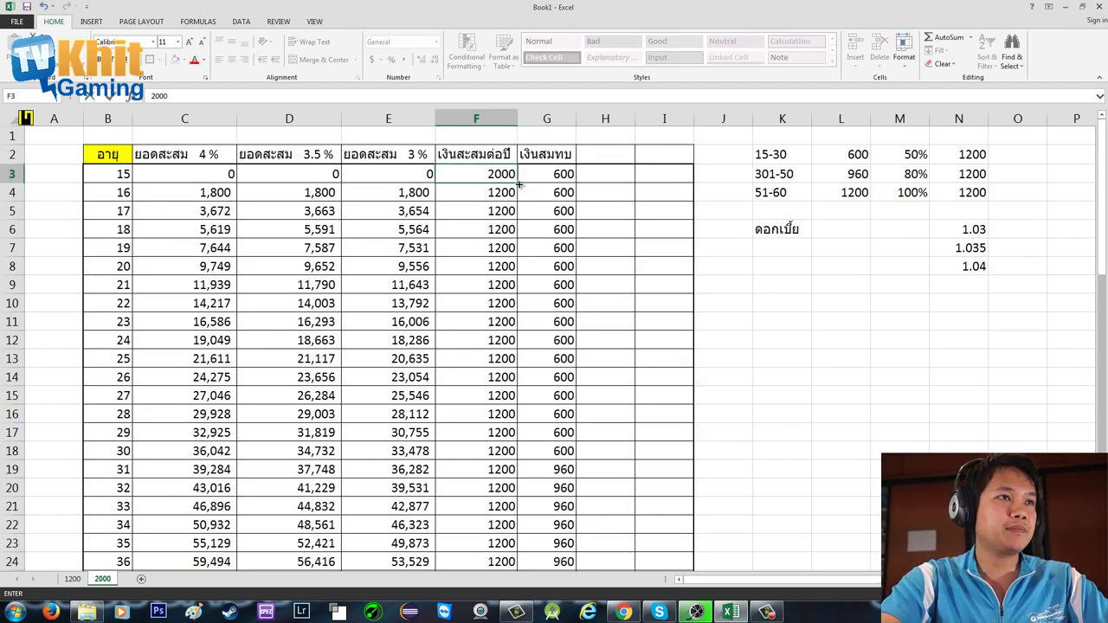
key(ctrl+Return)
drag(519, 184, 507, 257)
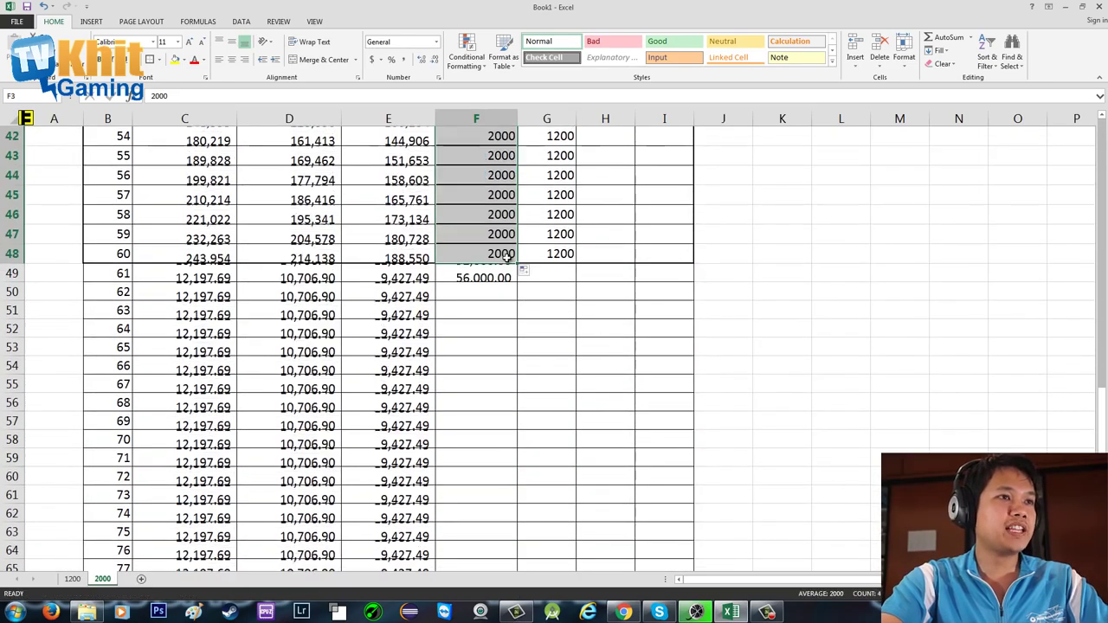
scroll(594, 354, up, 7)
click(388, 239)
scroll(502, 302, up, 7)
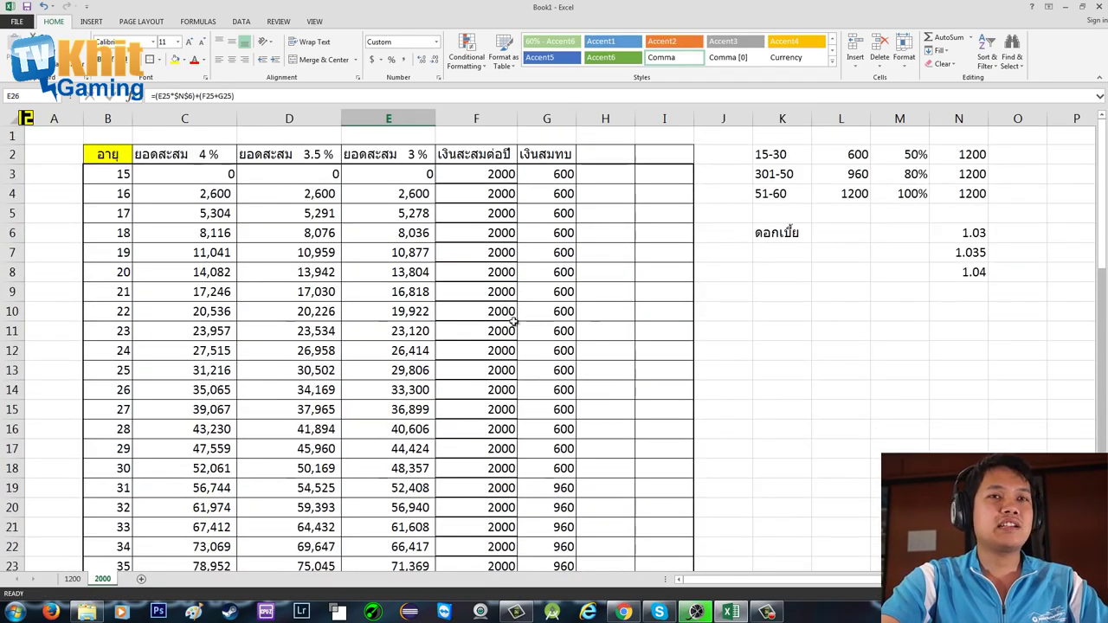
- Review the age 60 balances, the total contributions and the yearly payouts for ages 61 to 80 on sheet 2000
scroll(514, 322, down, 10)
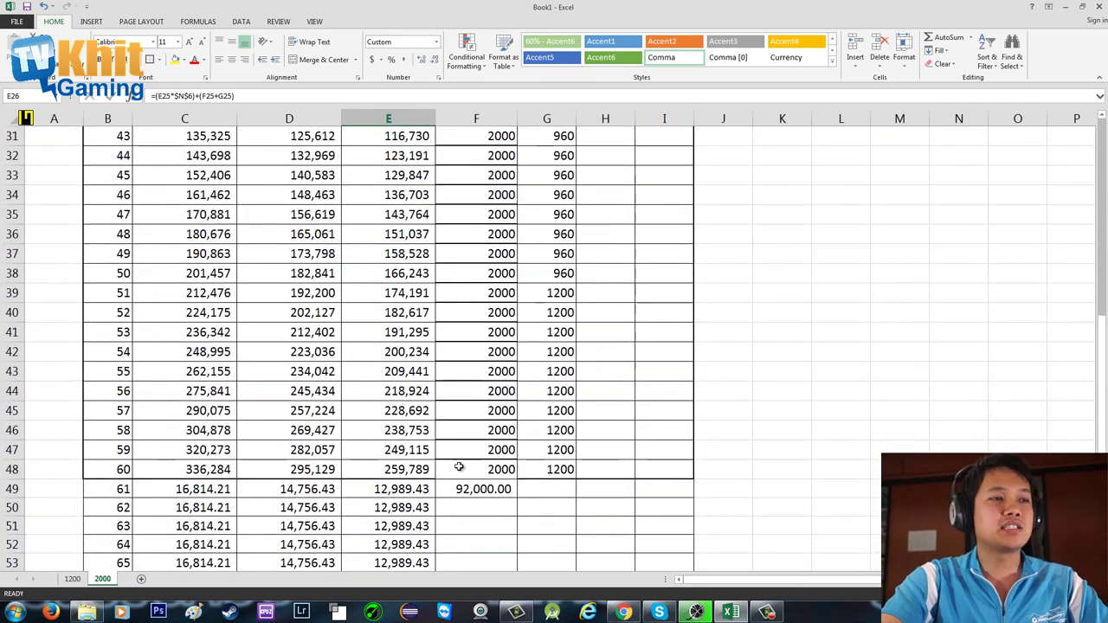
click(477, 489)
click(400, 470)
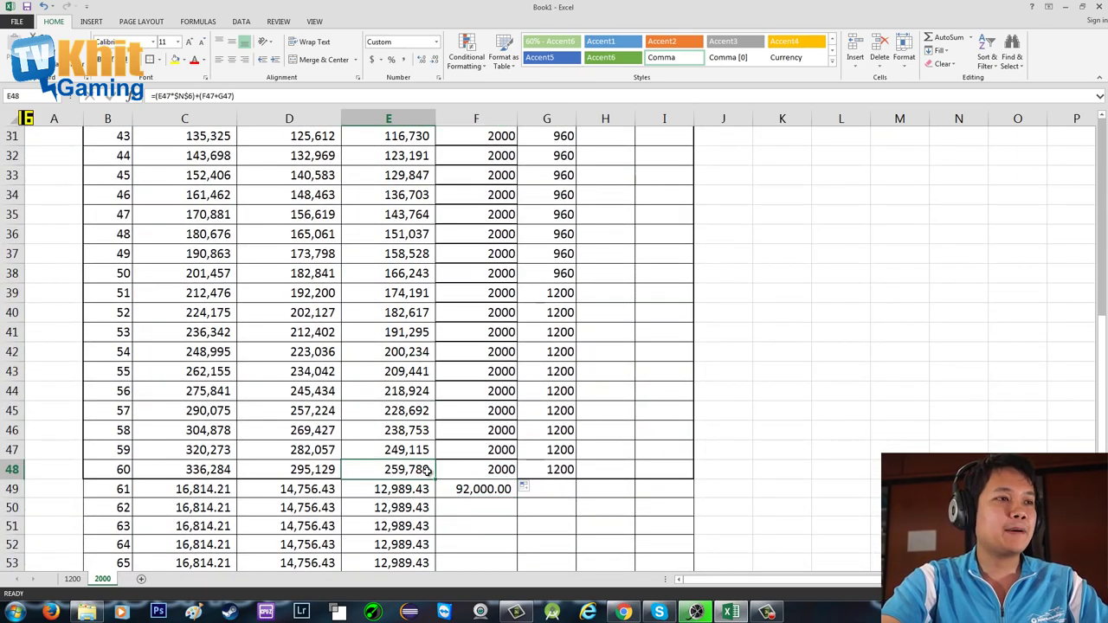
scroll(433, 472, down, 4)
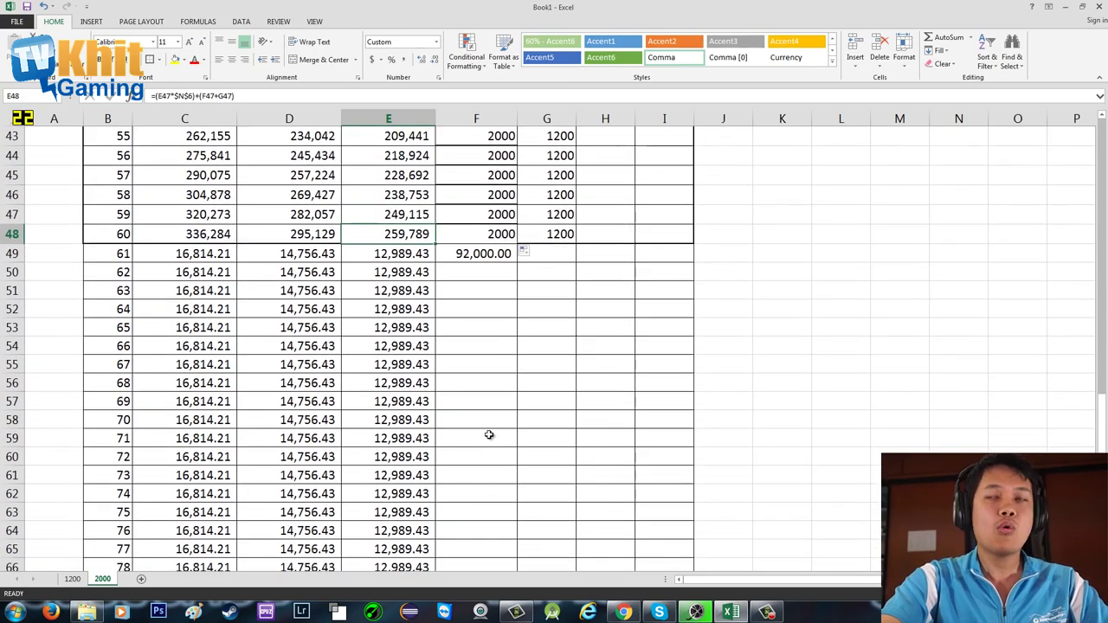
scroll(485, 429, up, 14)
click(507, 182)
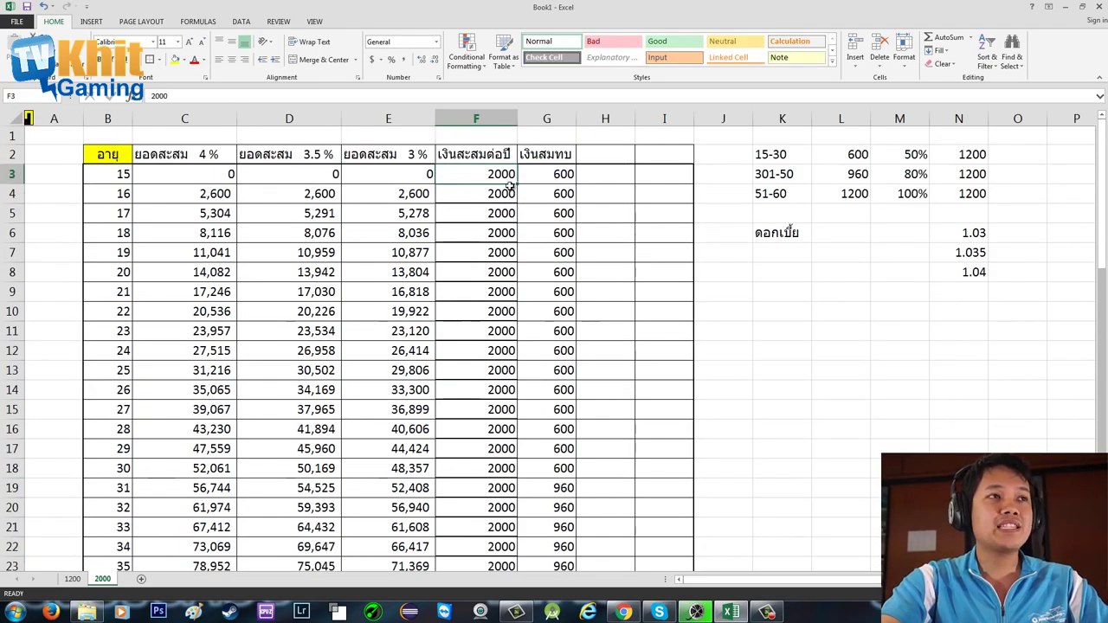
scroll(459, 346, down, 13)
click(403, 312)
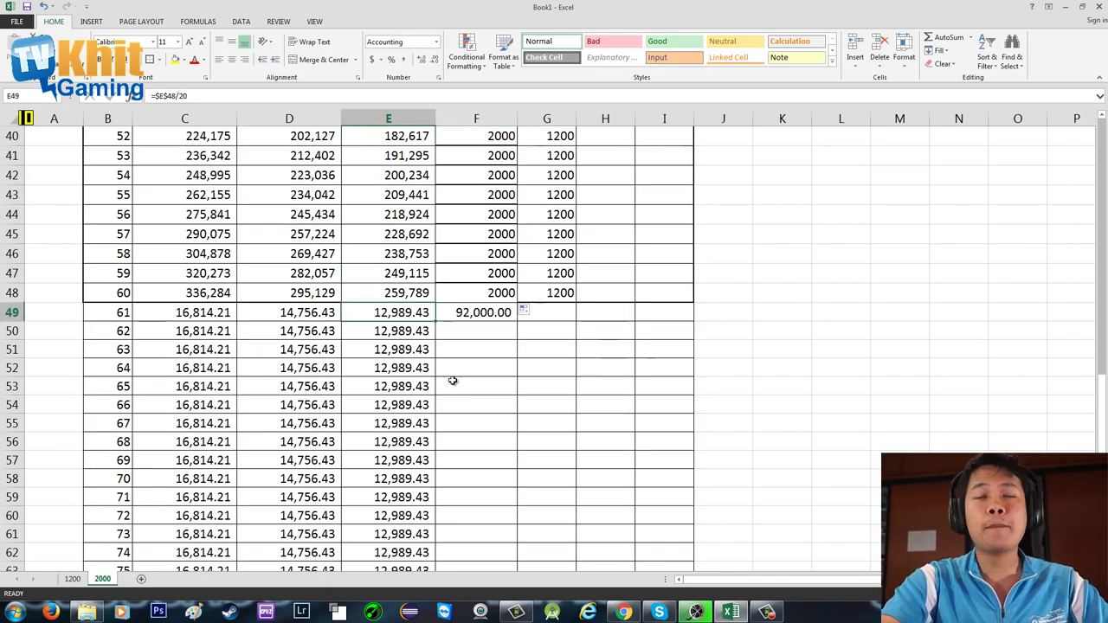
scroll(480, 396, down, 4)
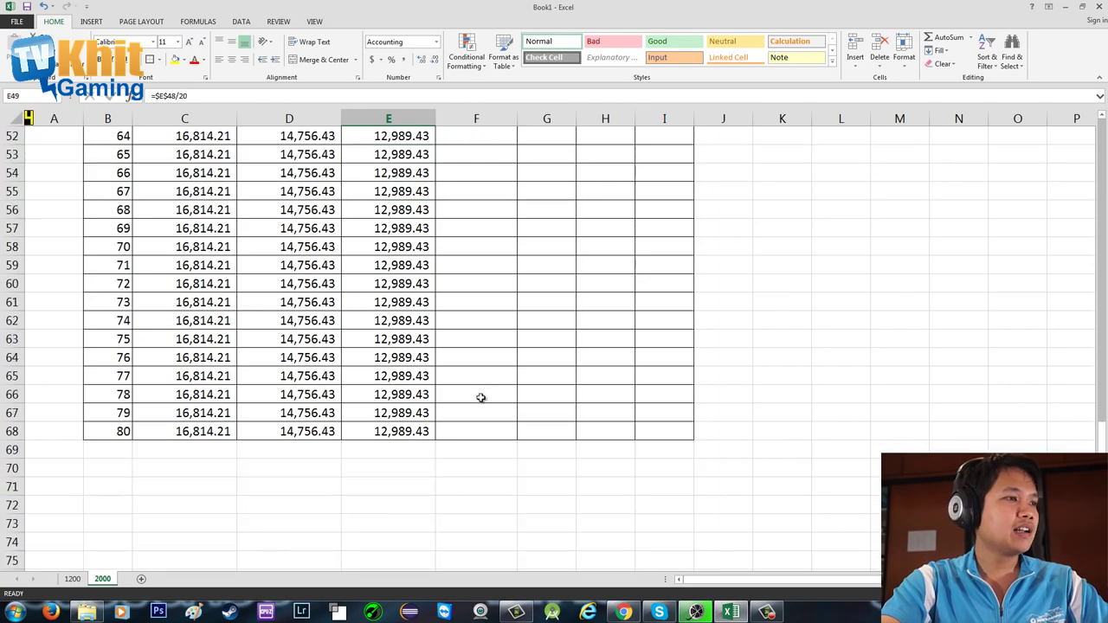
scroll(481, 397, up, 2)
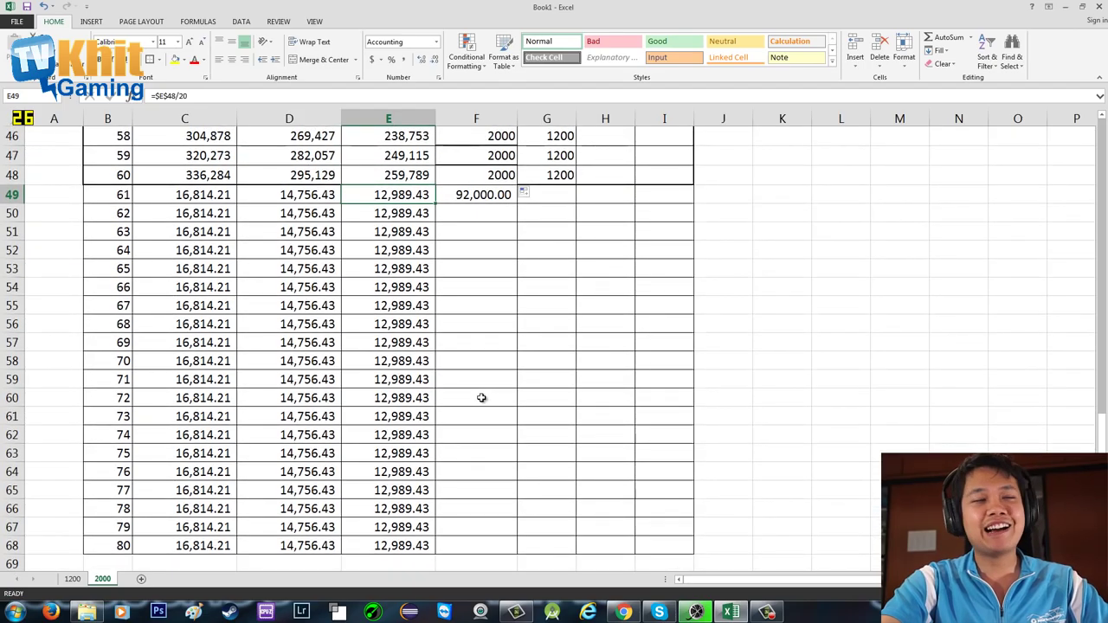
scroll(483, 399, up, 15)
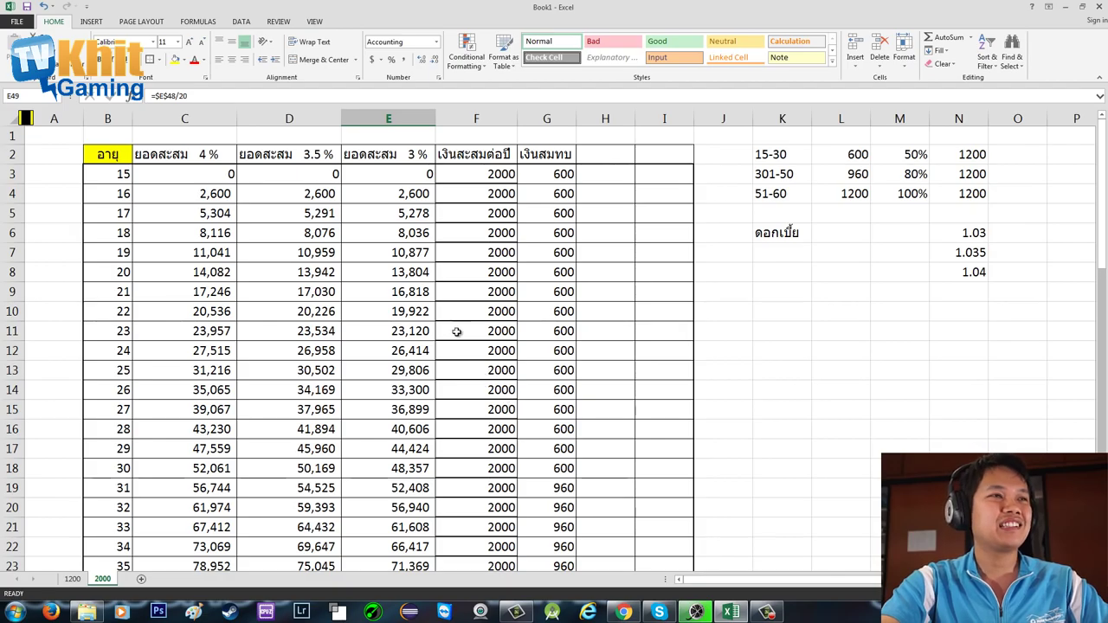
- Compare the age 18 balances across the 4 %, 3.5 % and 3 % columns
click(397, 272)
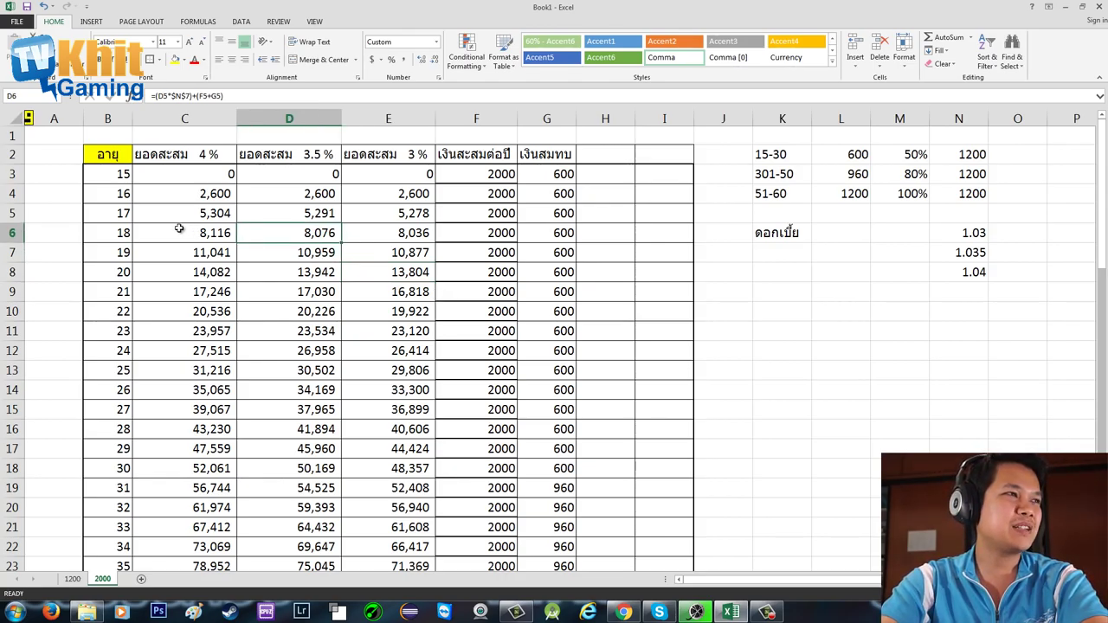
click(110, 176)
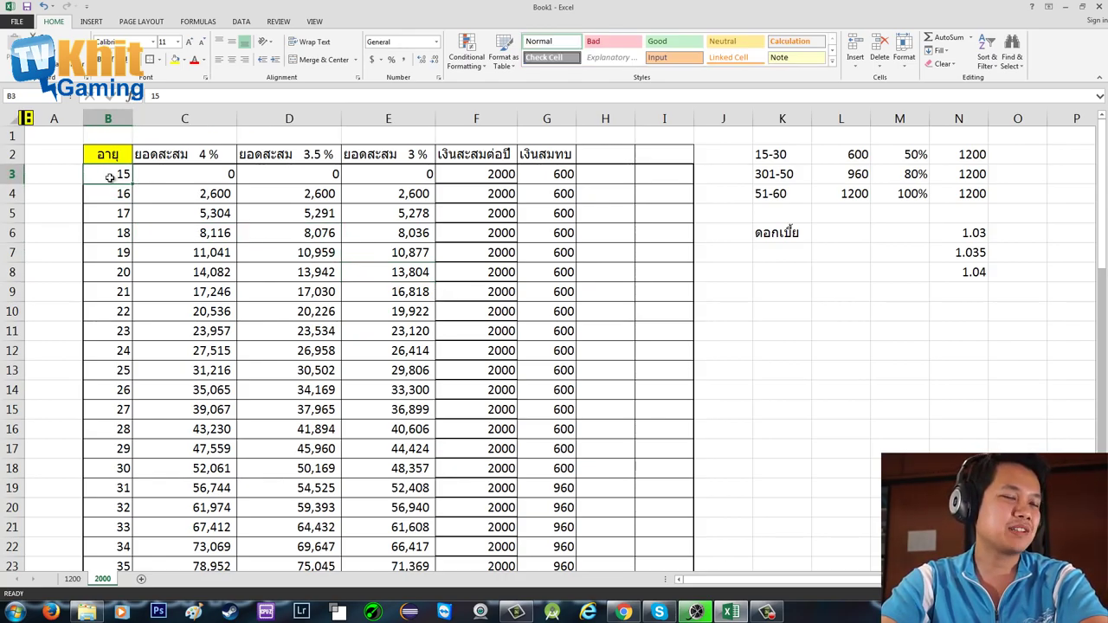
click(346, 235)
click(298, 234)
click(164, 234)
click(297, 235)
click(395, 239)
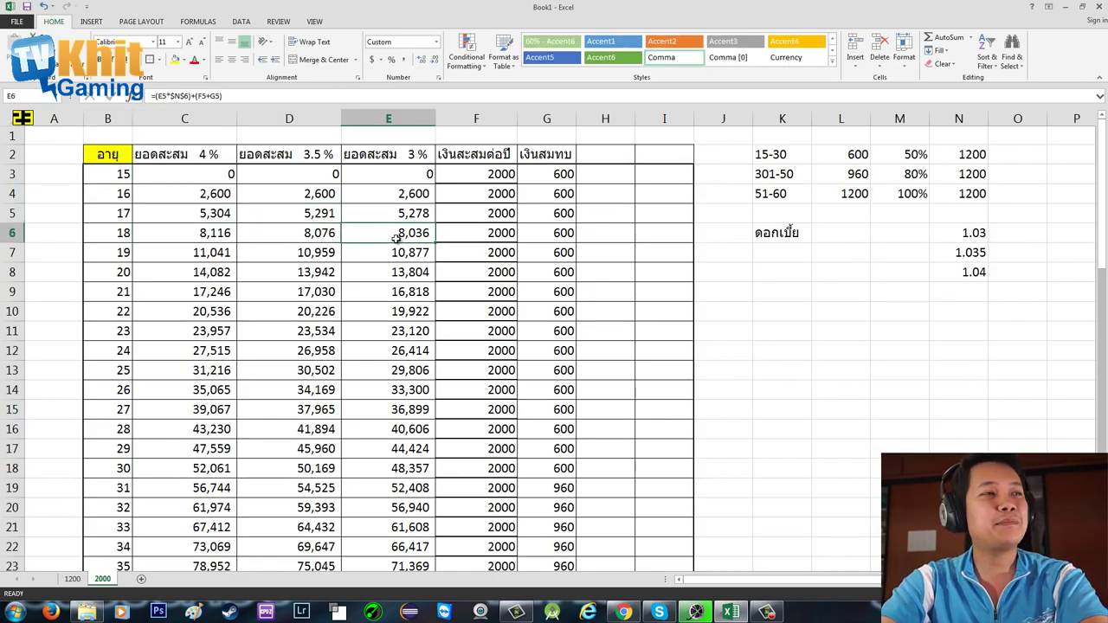
click(292, 231)
- Switch to Chrome to look back through the National Savings Fund slides up to the fund's history, and return to Excel
click(623, 612)
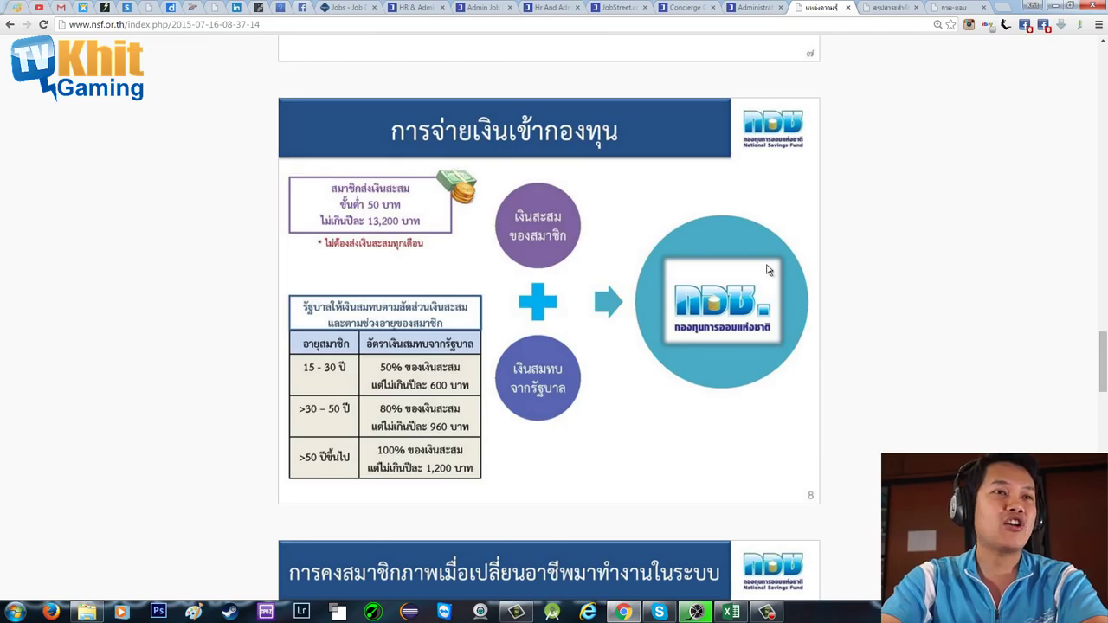
scroll(797, 343, up, 20)
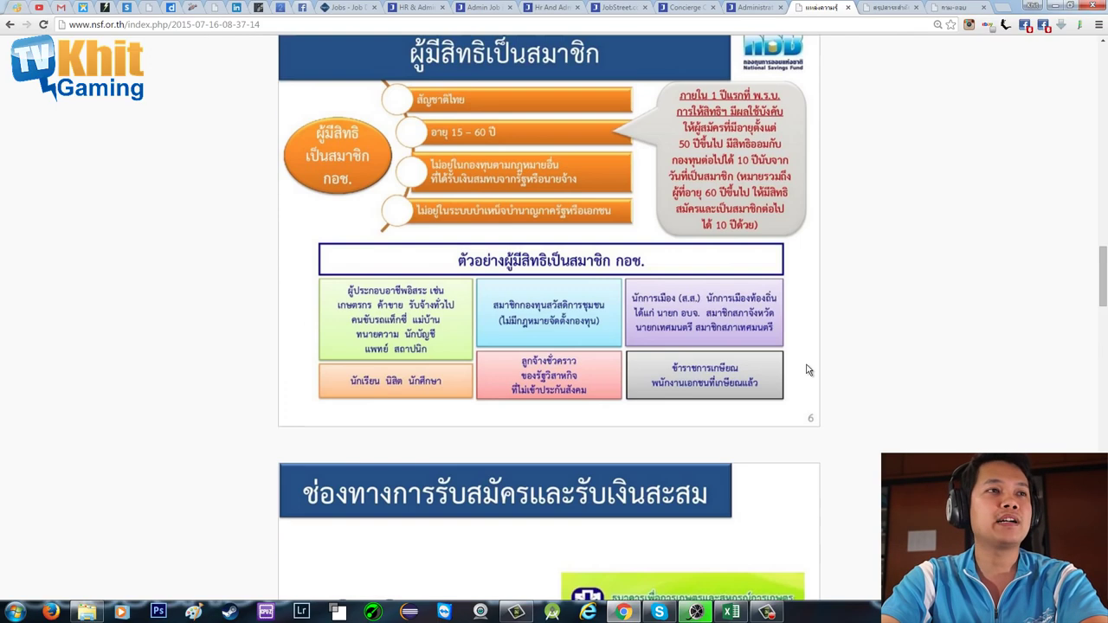
scroll(803, 421, up, 5)
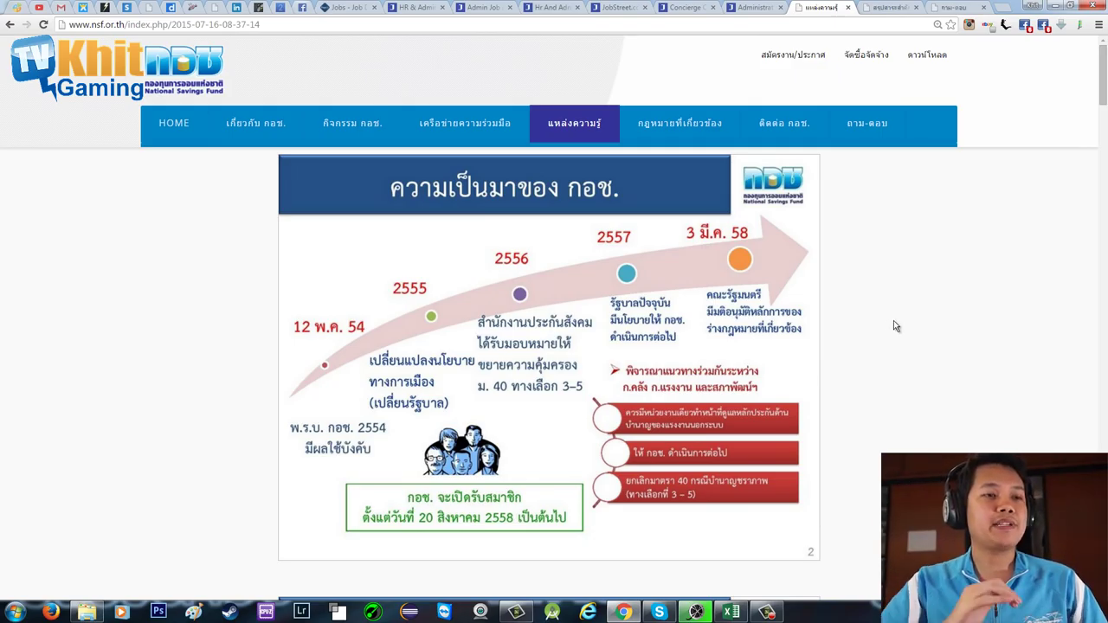
click(732, 612)
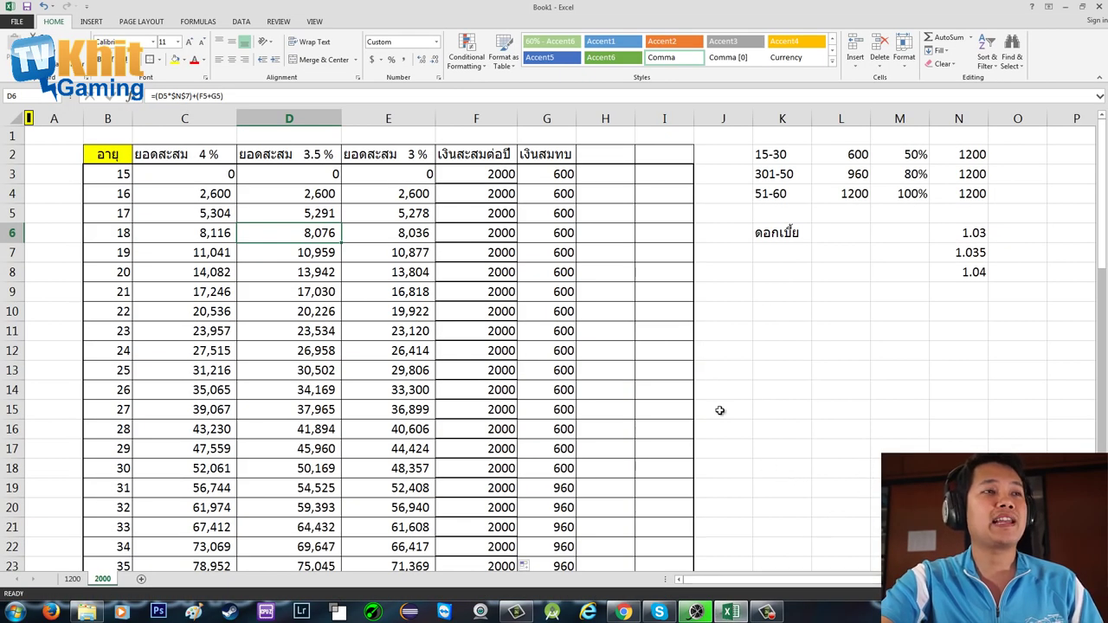
- Examine the yearly contributions, matching contributions and balances in the rows for ages 15 to 19
click(405, 260)
click(675, 253)
click(500, 257)
click(540, 260)
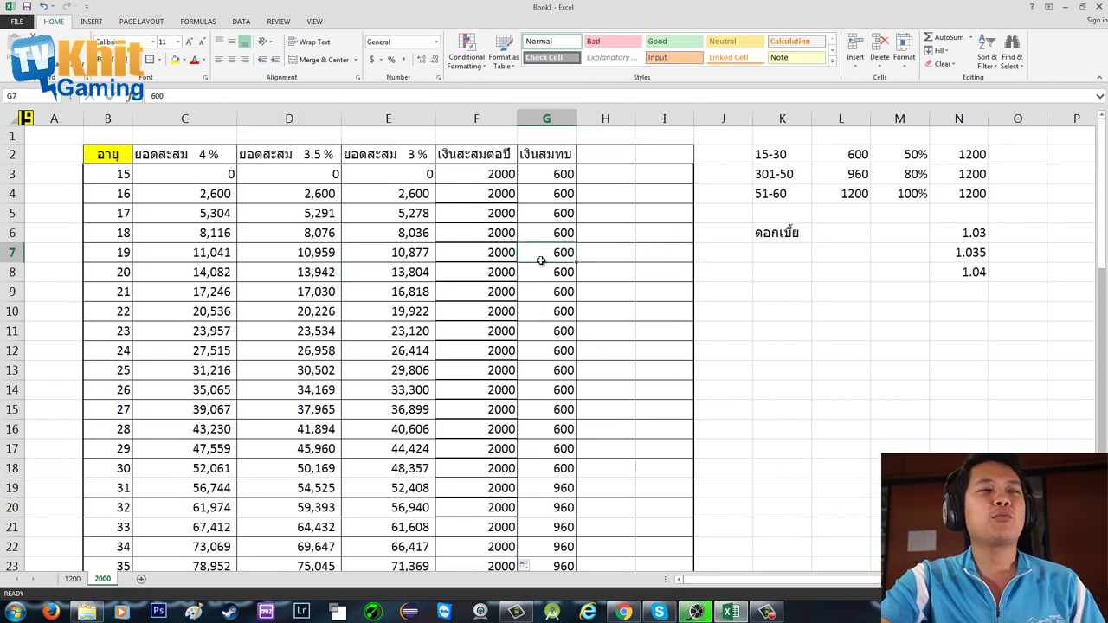
click(500, 260)
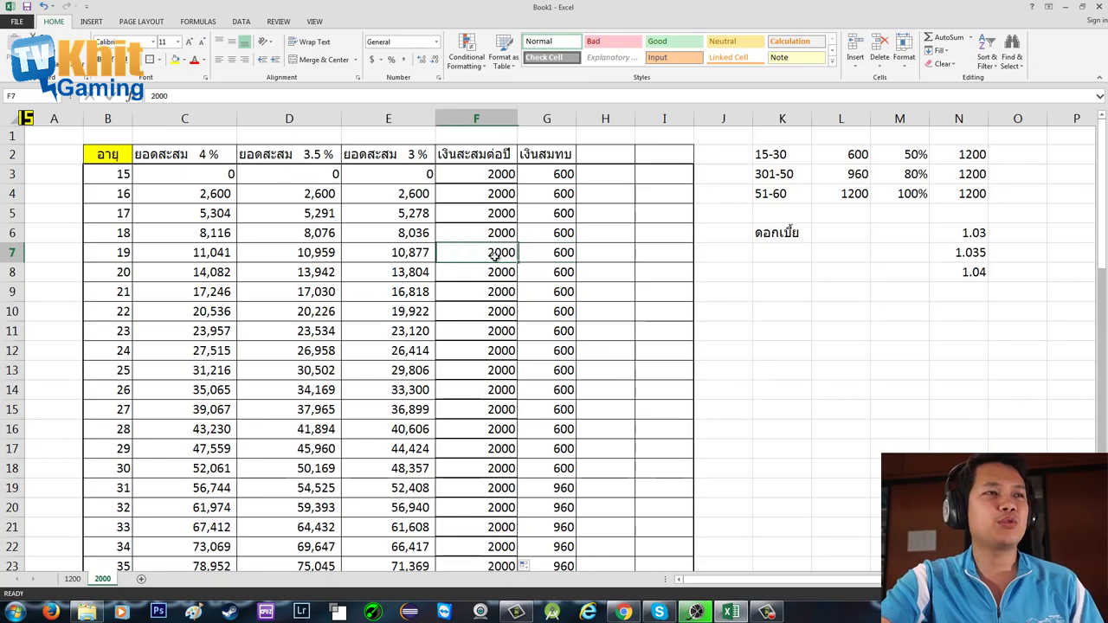
click(392, 258)
click(333, 258)
click(141, 255)
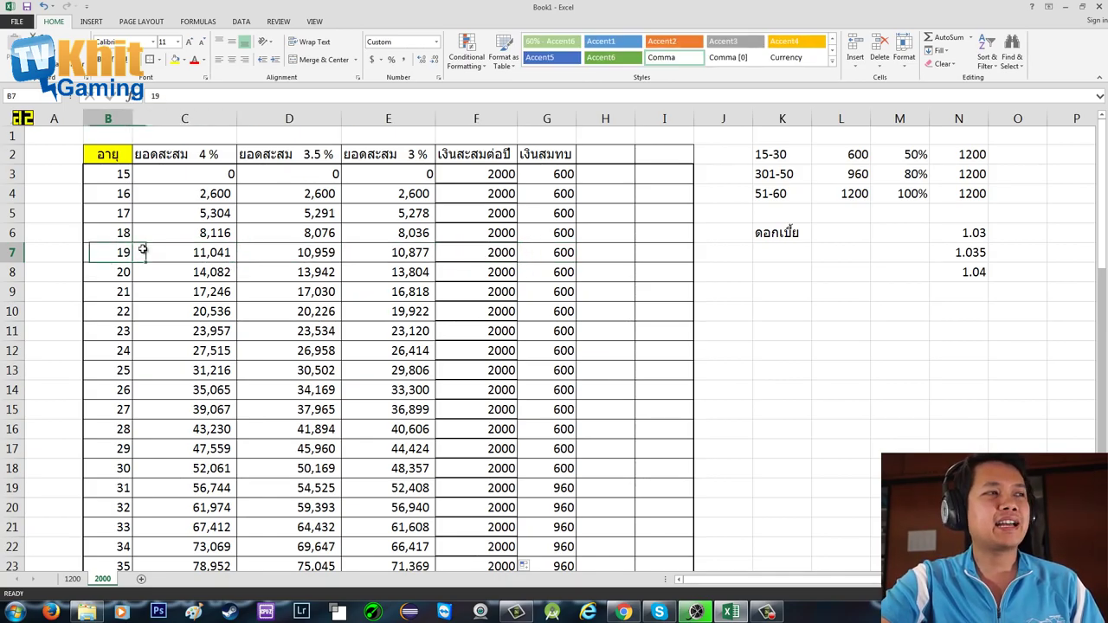
click(306, 214)
key(Right)
key(Right)
key(Right)
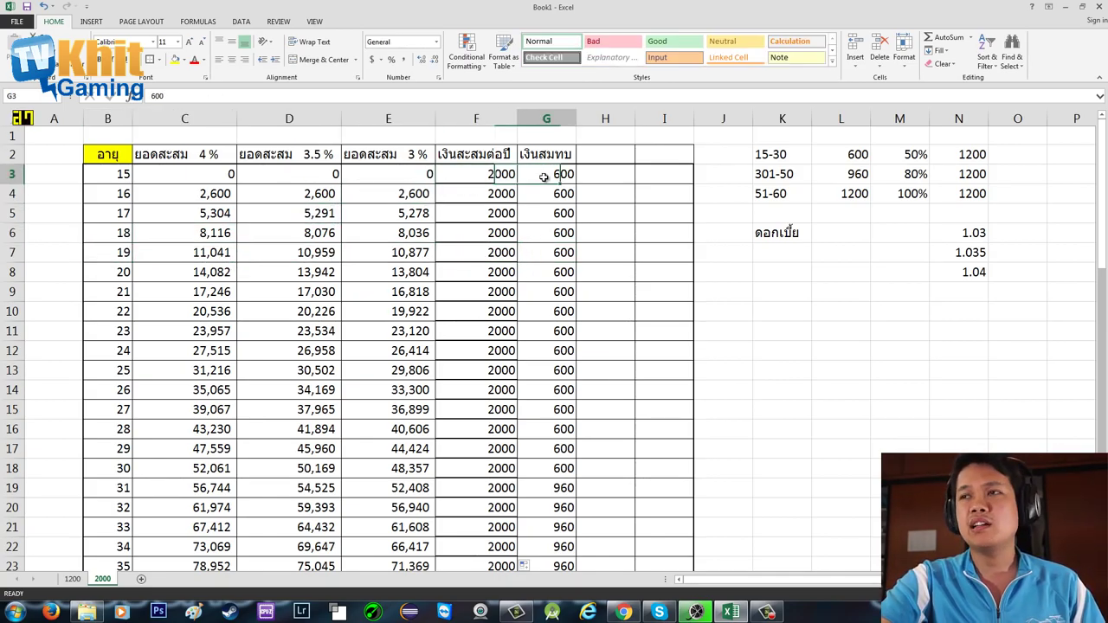
click(494, 240)
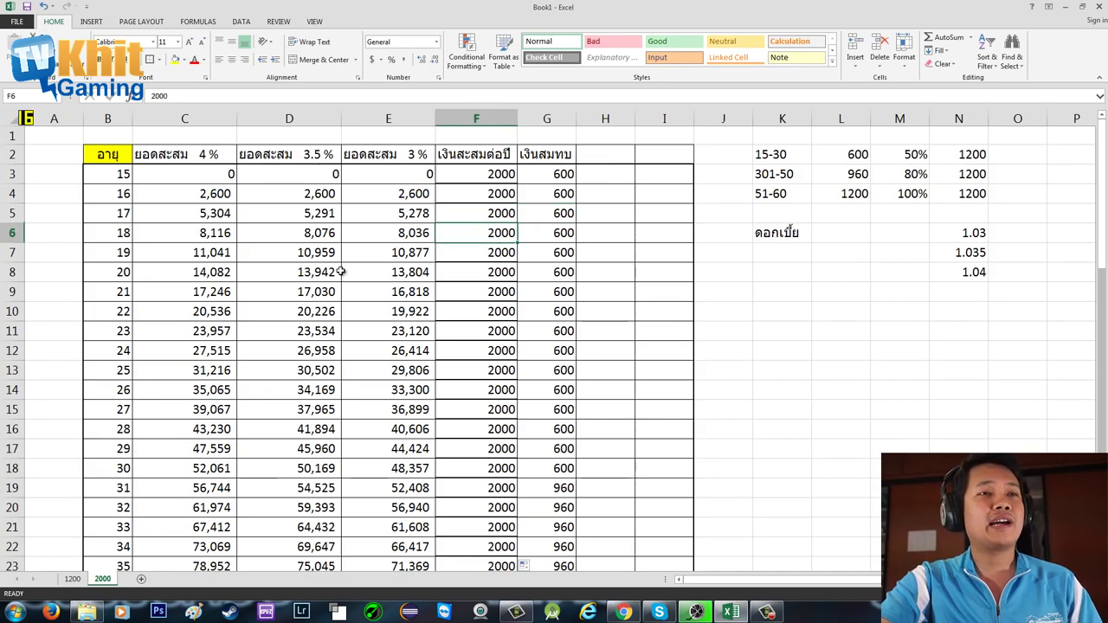